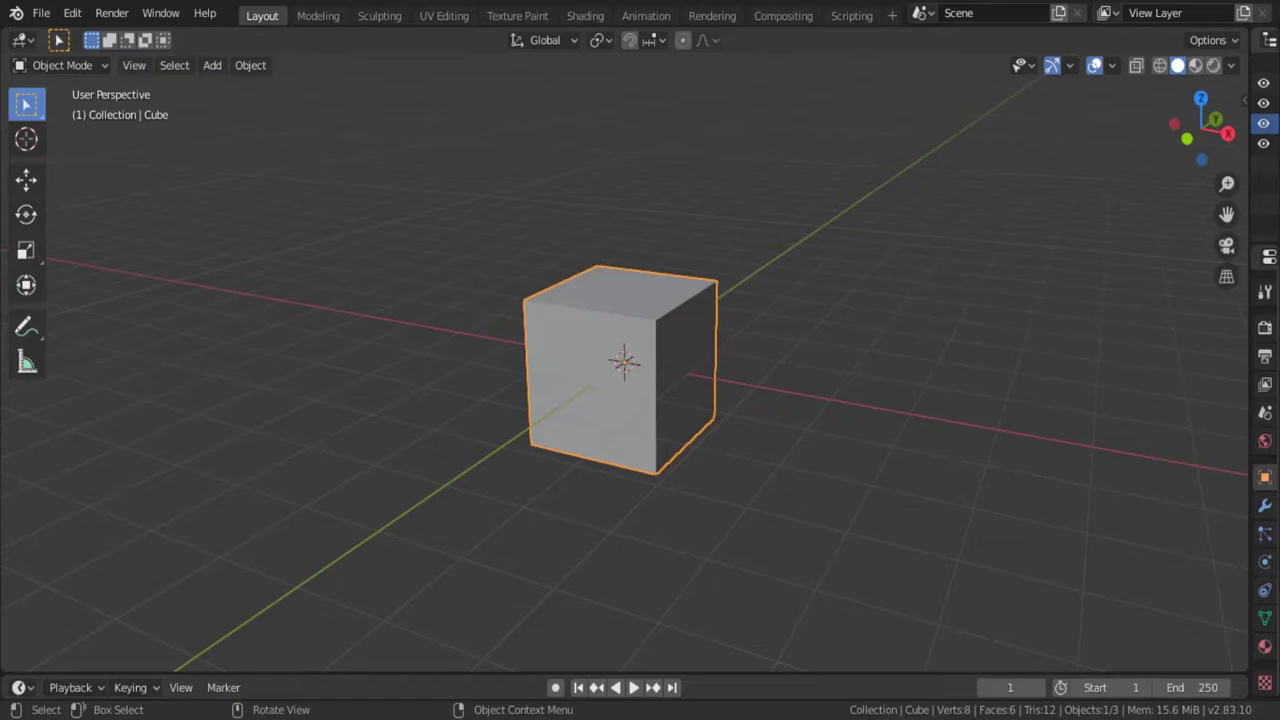
Stretch the cube wider along X and change its height along Z.
{"action": "middle_click_drag", "start_coordinate": [800, 510], "coordinate": [694, 460]}
{"action": "key", "text": "KP_1"}
{"action": "key", "text": "s"}
{"action": "key", "text": "x"}
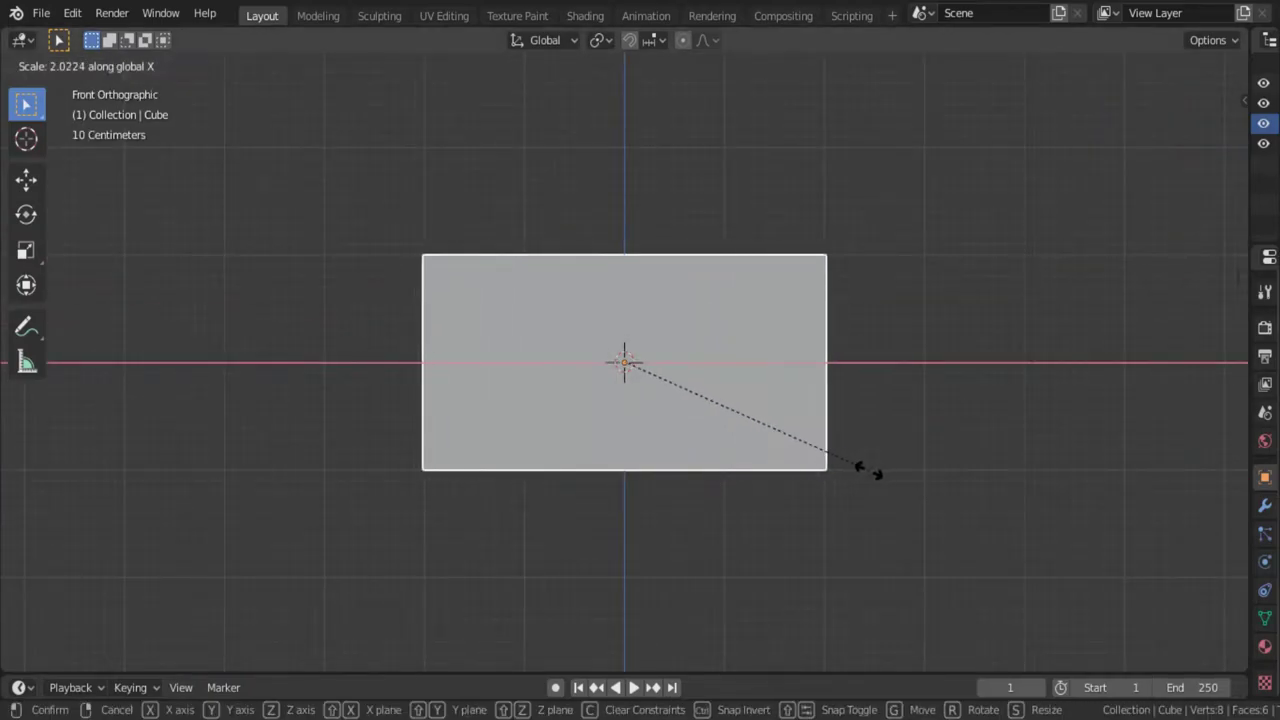
{"action": "left_click", "coordinate": [868, 470]}
{"action": "key", "text": "KP_3"}
{"action": "key", "text": "s"}
{"action": "key", "text": "z"}
{"action": "left_click", "coordinate": [852, 593]}
Make the box shallower along Y, then select its front face in Edit Mode.
{"action": "key", "text": "KP_1"}
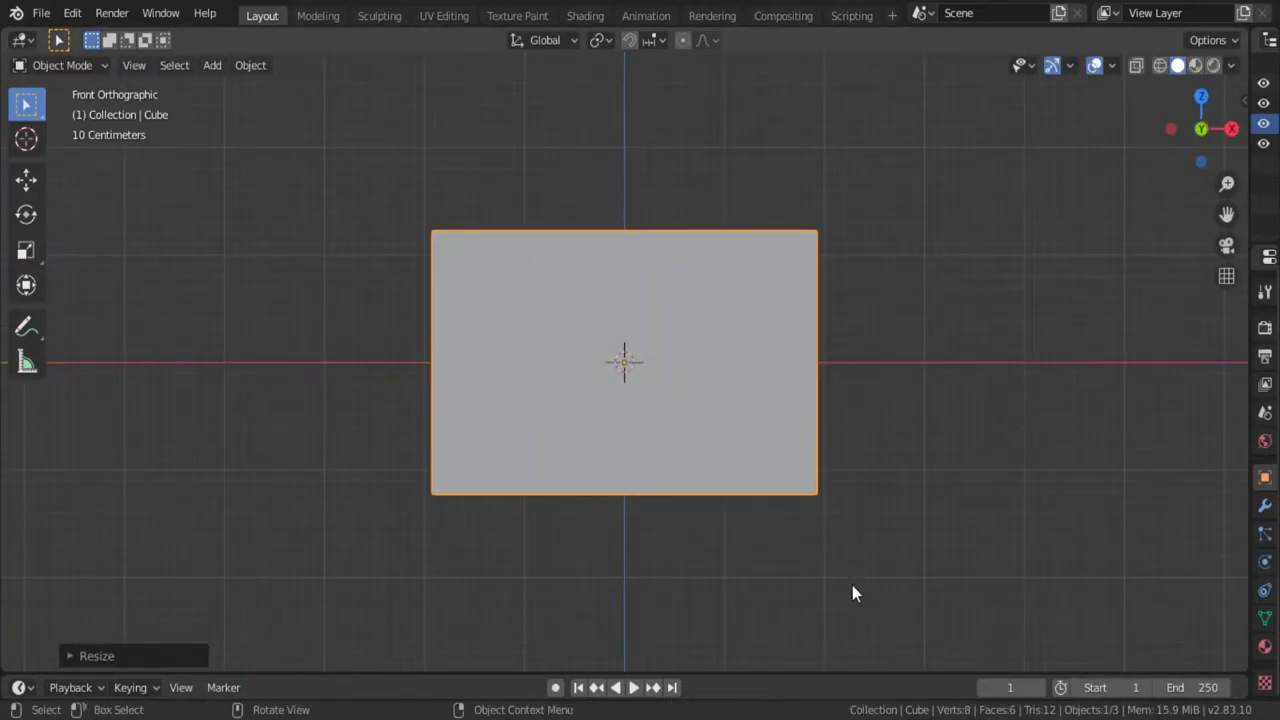
{"action": "middle_click_drag", "start_coordinate": [852, 593], "coordinate": [665, 591]}
{"action": "key", "text": "s"}
{"action": "key", "text": "y"}
{"action": "left_click", "coordinate": [795, 595]}
{"action": "key", "text": "KP_1"}
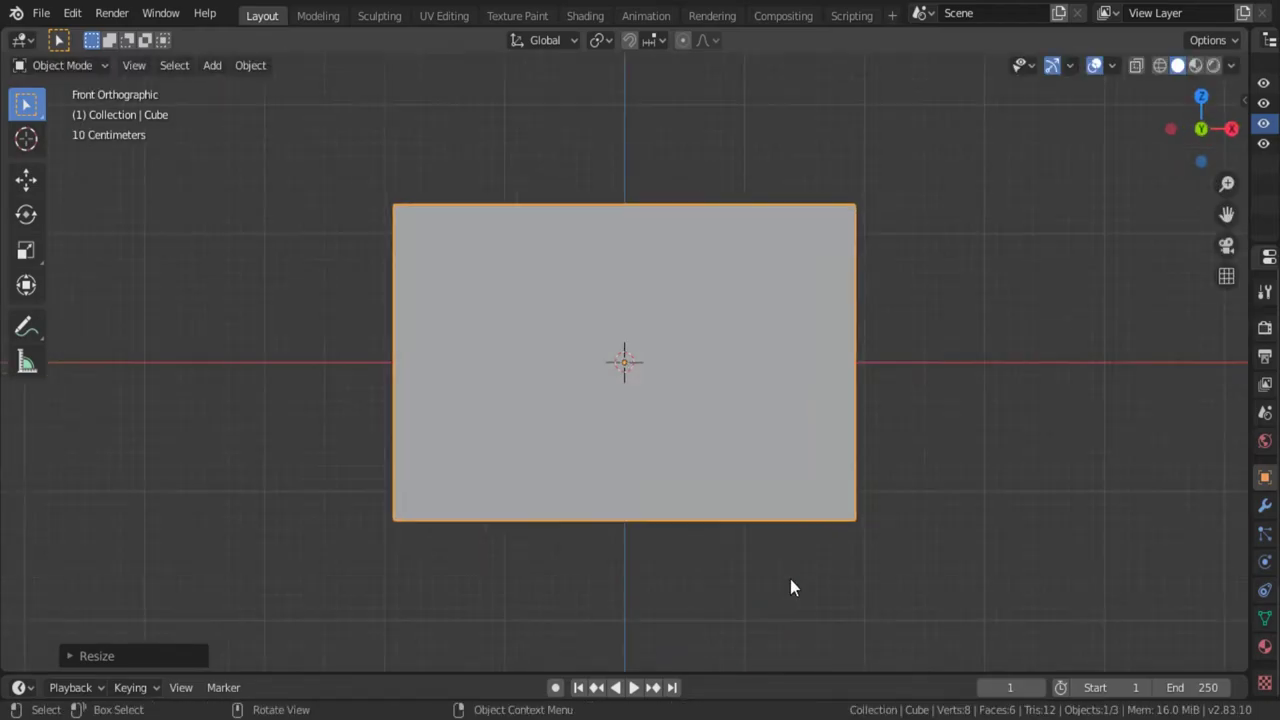
{"action": "key", "text": "Tab"}
{"action": "left_click", "coordinate": [751, 400]}
Inset the front face with a thin border and resize the inner face.
{"action": "key", "text": "i"}
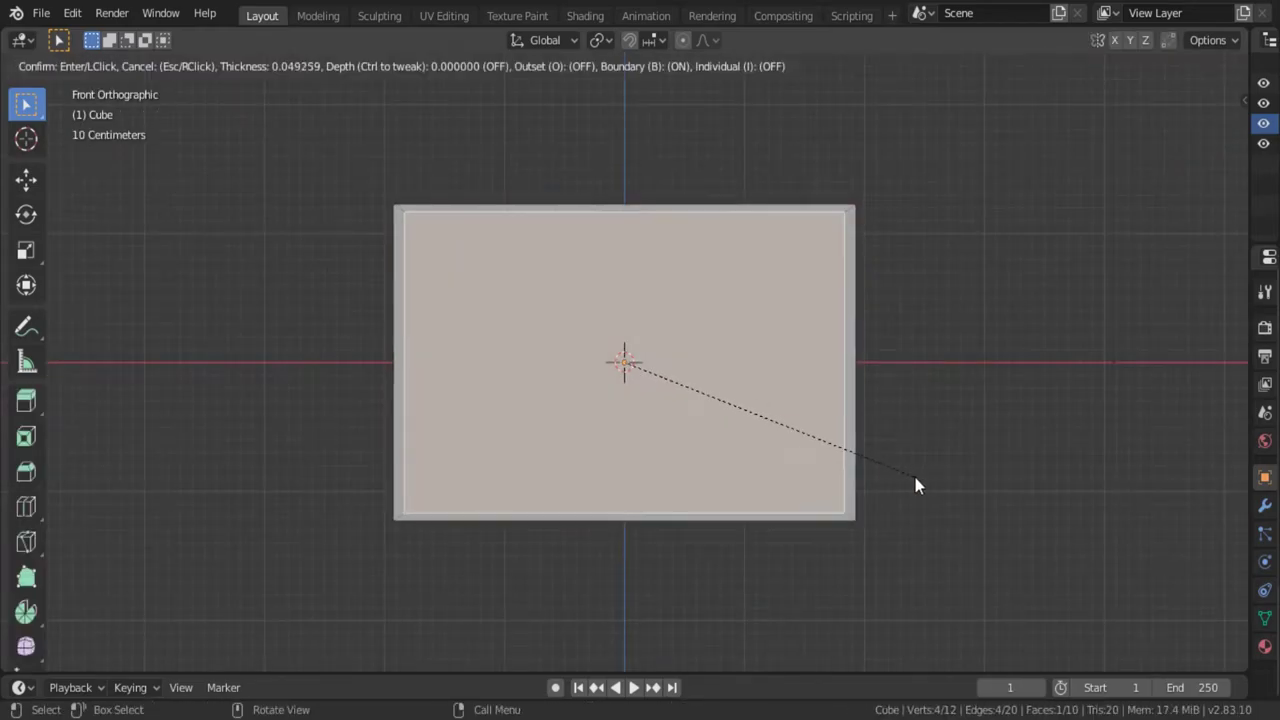
{"action": "left_click", "coordinate": [914, 476]}
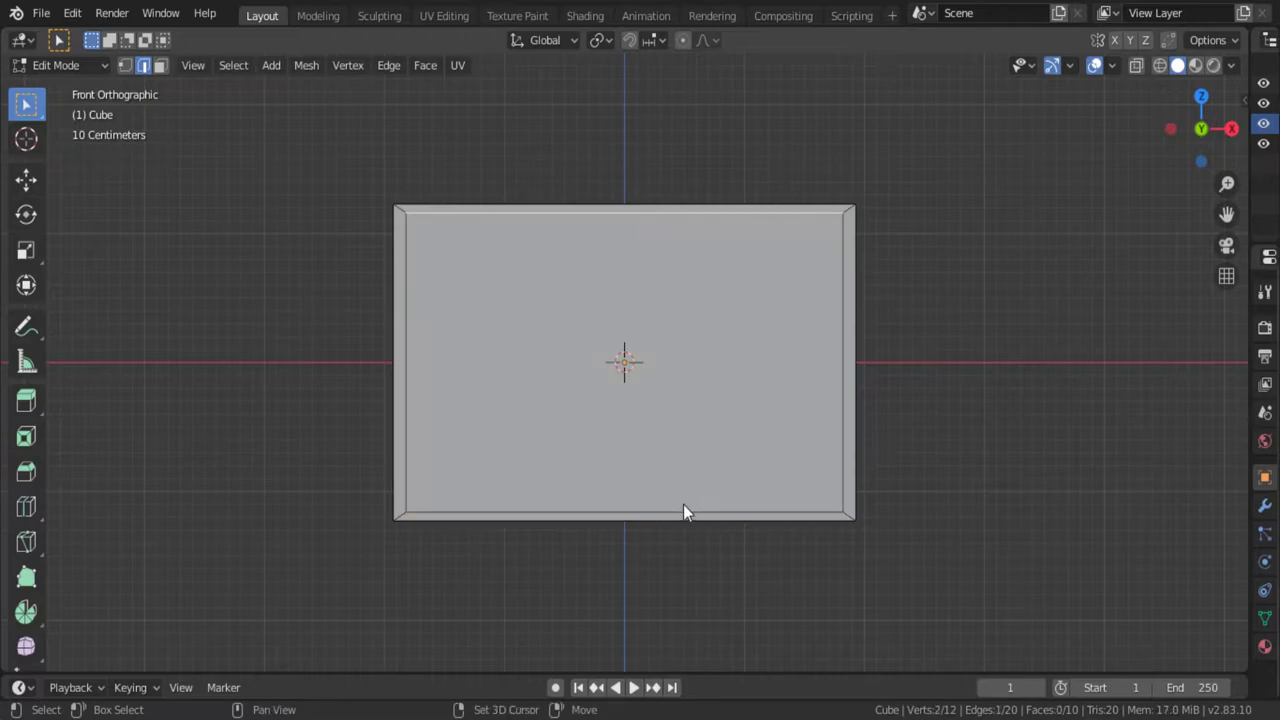
{"action": "scroll", "coordinate": [690, 525], "scroll_direction": "up", "scroll_amount": 2}
{"action": "key", "text": "s"}
{"action": "left_click", "coordinate": [691, 545]}
{"action": "key", "text": "3"}
{"action": "left_click", "coordinate": [691, 545]}
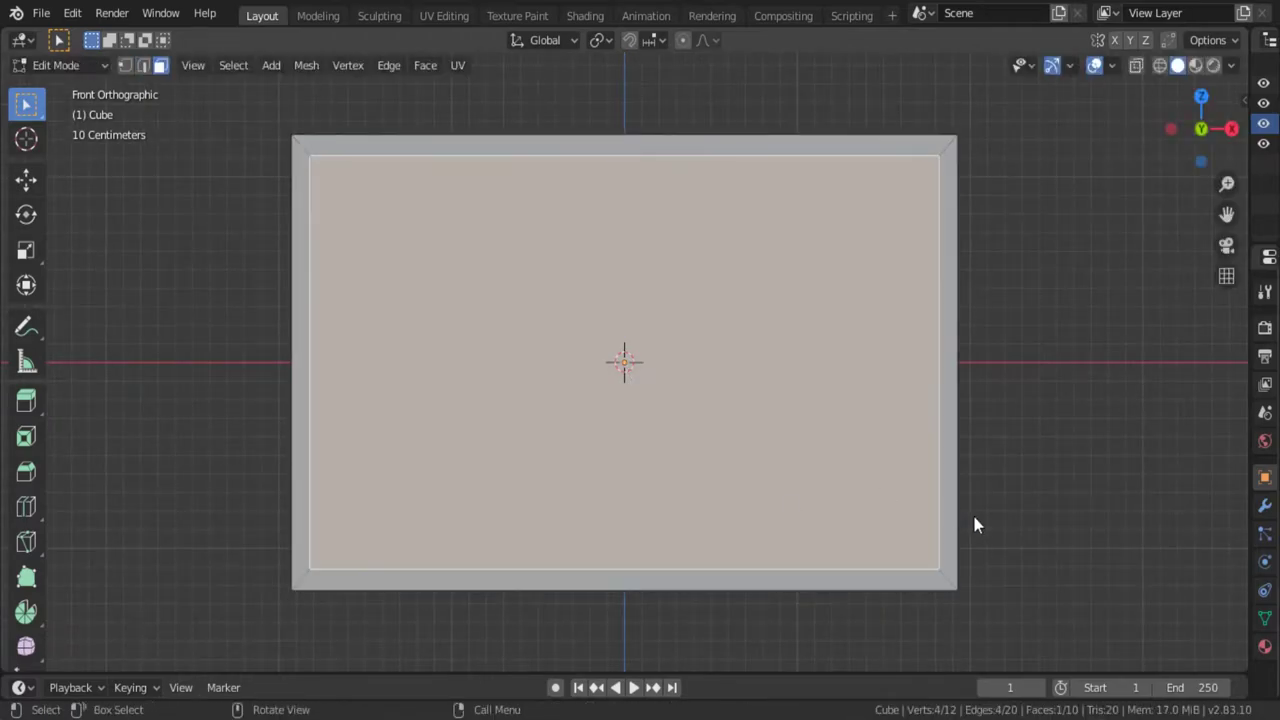
Move the inner panel's right edge 1.209 m left, then select the left screen section.
{"action": "key", "text": "2"}
{"action": "left_click", "coordinate": [941, 451]}
{"action": "key", "text": "g"}
{"action": "key", "text": "x"}
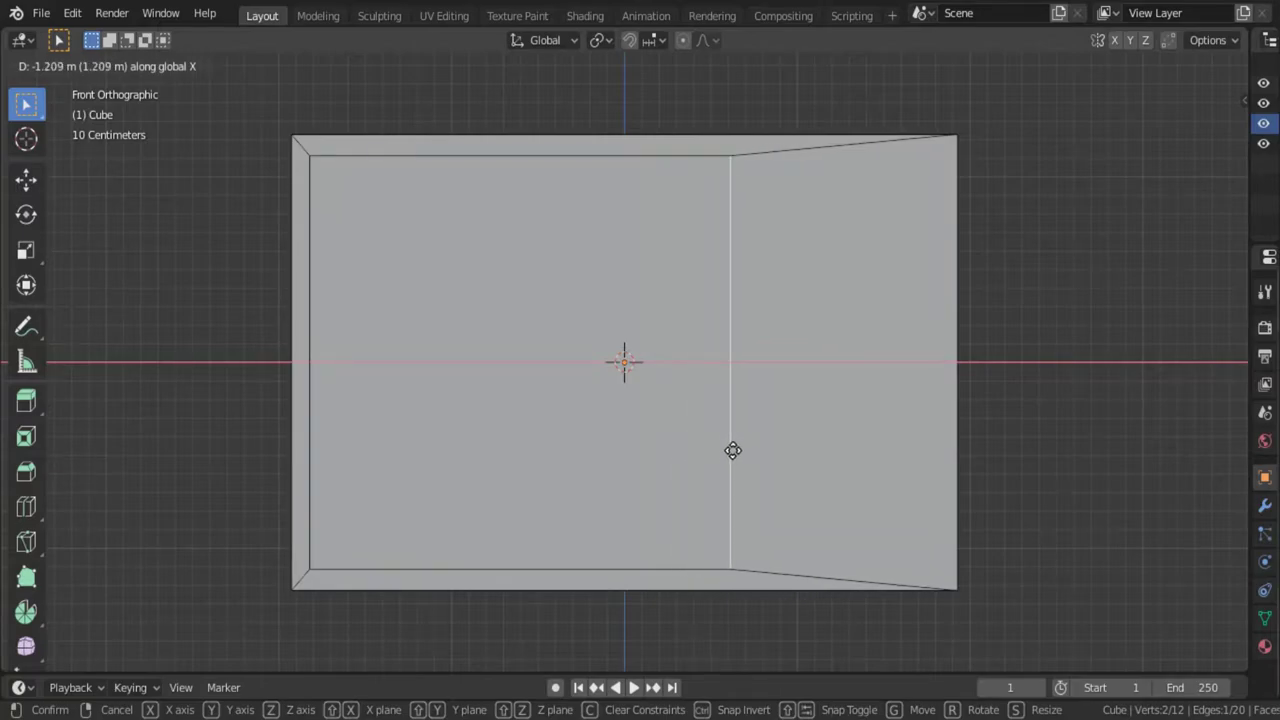
{"action": "left_click", "coordinate": [733, 450]}
{"action": "key", "text": "3"}
{"action": "left_click", "coordinate": [600, 396]}
{"action": "mouse_move", "coordinate": [600, 396]}
{"action": "middle_mouse_down"}
{"action": "mouse_move", "coordinate": [807, 460]}
{"action": "mouse_move", "coordinate": [769, 481]}
{"action": "middle_mouse_up"}
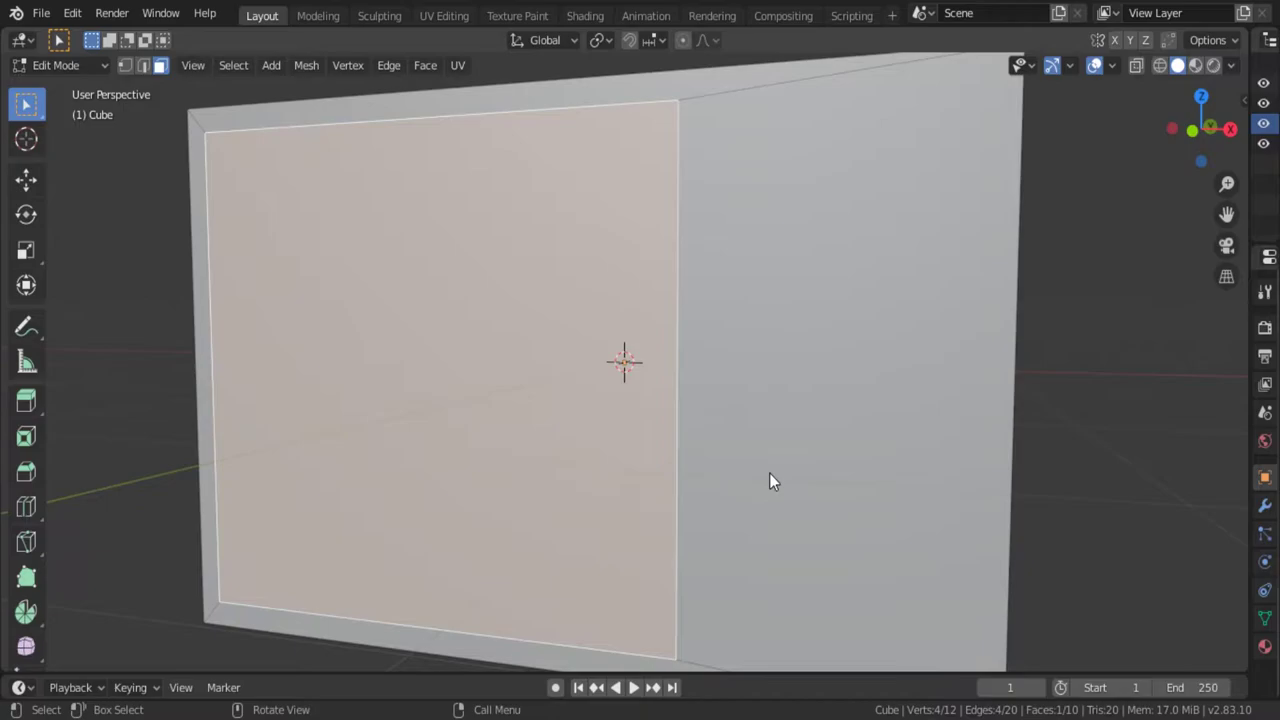
Inset the left screen area and shift it along Y.
{"action": "key", "text": "i"}
{"action": "left_click", "coordinate": [763, 477]}
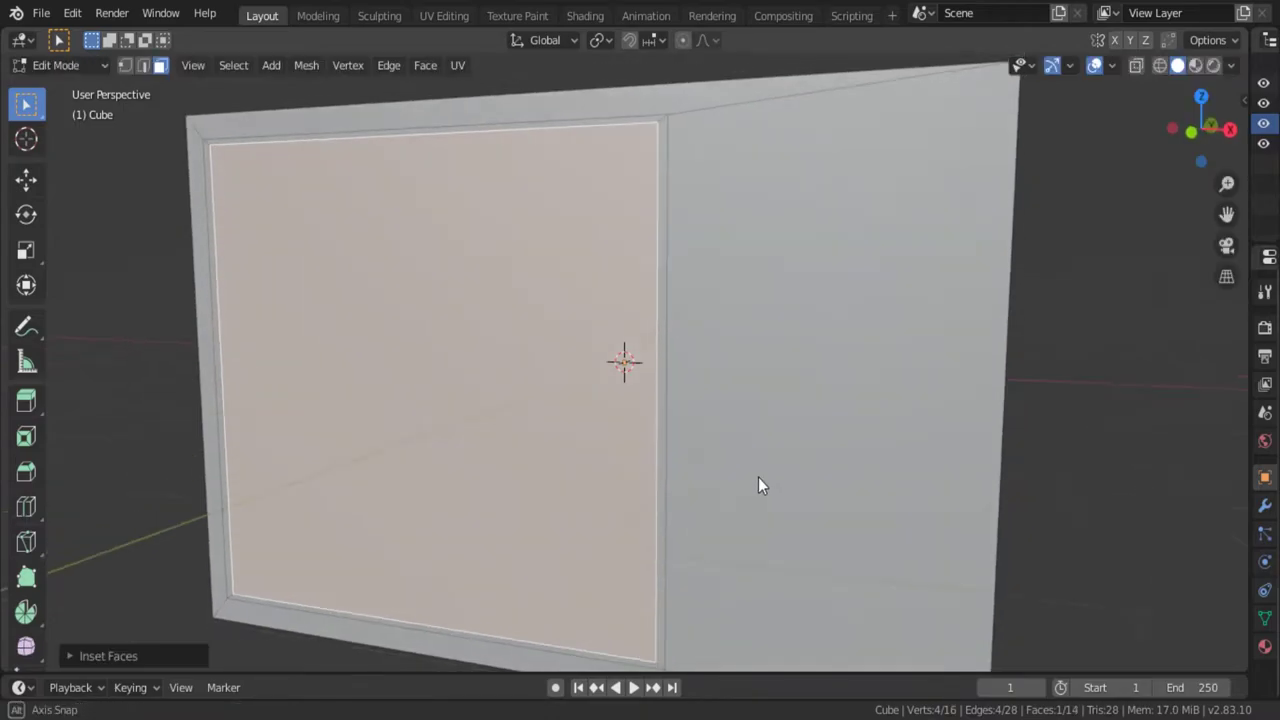
{"action": "key", "text": "g"}
{"action": "key", "text": "y"}
{"action": "left_click", "coordinate": [763, 474]}
{"action": "mouse_move", "coordinate": [763, 474]}
{"action": "middle_mouse_down"}
{"action": "mouse_move", "coordinate": [740, 483]}
{"action": "mouse_move", "coordinate": [805, 500]}
{"action": "mouse_move", "coordinate": [752, 520]}
{"action": "mouse_move", "coordinate": [625, 532]}
{"action": "mouse_move", "coordinate": [652, 505]}
{"action": "middle_mouse_up"}
Extrude the screen face inward, then resize it and push it deeper along Y.
{"action": "key", "text": "e"}
{"action": "left_click", "coordinate": [755, 508]}
{"action": "key", "text": "1"}
{"action": "key", "text": "s"}
{"action": "left_click", "coordinate": [806, 497]}
{"action": "key", "text": "5"}
{"action": "key", "text": "1"}
{"action": "key", "text": "g"}
{"action": "key", "text": "y"}
{"action": "left_click", "coordinate": [621, 536]}
{"action": "key", "text": "1"}
{"action": "key", "text": "s"}
{"action": "left_click", "coordinate": [624, 534]}
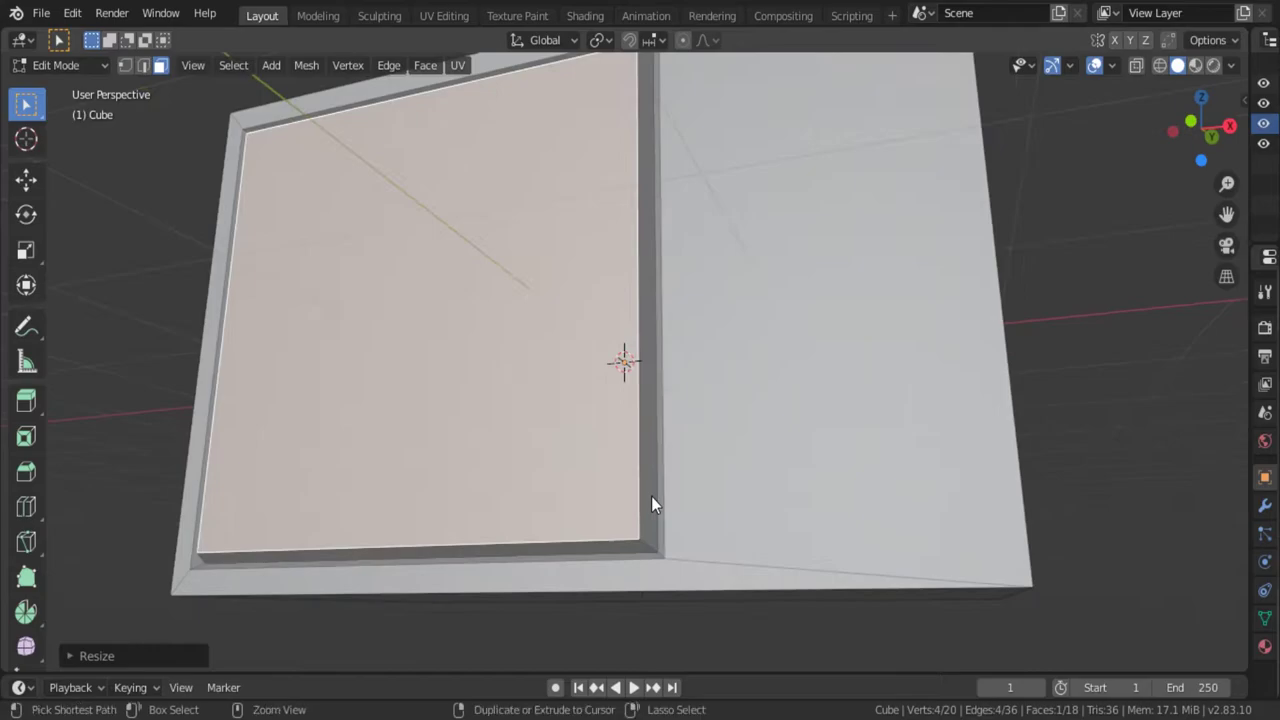
Bevel the screen rim 0.0349 m with two segments, Grid Fill and a custom profile.
{"action": "key", "text": "ctrl+b"}
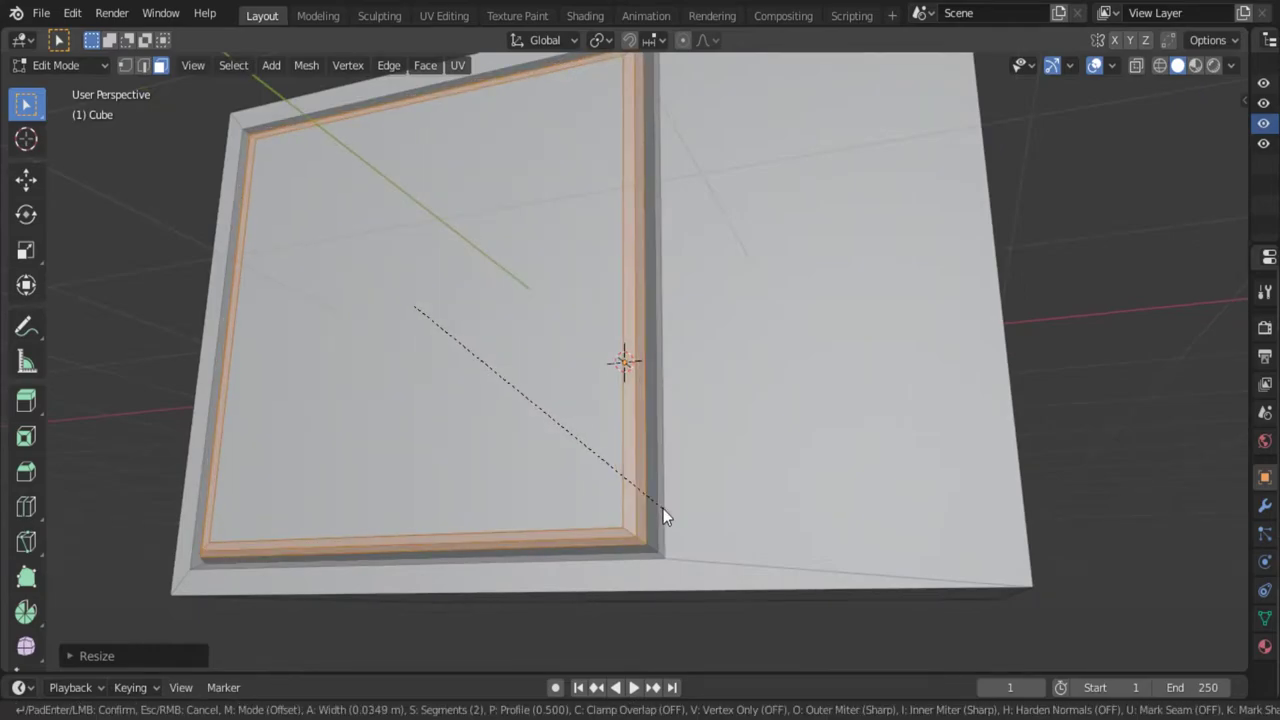
{"action": "left_click", "coordinate": [663, 508]}
{"action": "left_click", "coordinate": [80, 655]}
{"action": "left_click", "coordinate": [223, 625]}
{"action": "left_click", "coordinate": [127, 625]}
{"action": "left_click", "coordinate": [150, 651]}
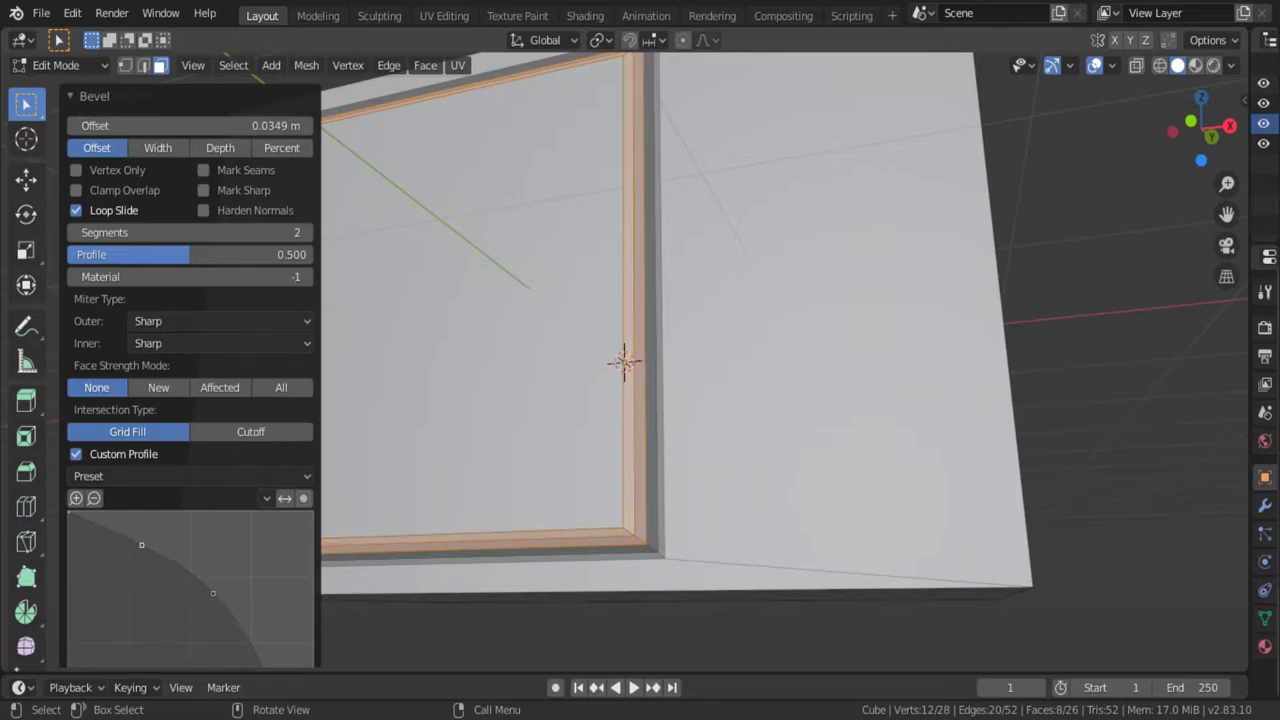
{"action": "left_click_drag", "start_coordinate": [155, 539], "coordinate": [213, 610]}
{"action": "scroll", "coordinate": [384, 349], "scroll_direction": "down", "scroll_amount": 3}
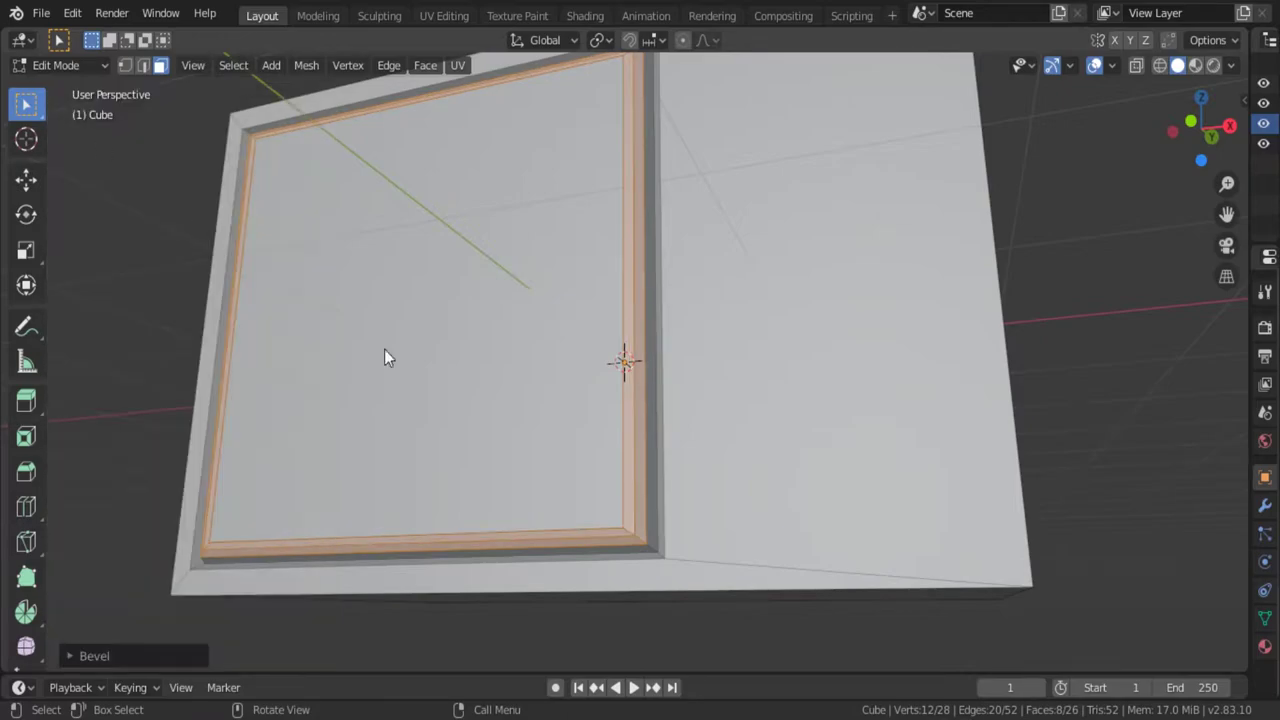
Orbit around the TV body and select the inner screen face in Edit Mode.
{"action": "key", "text": "Tab"}
{"action": "mouse_move", "coordinate": [384, 349]}
{"action": "middle_mouse_down"}
{"action": "mouse_move", "coordinate": [655, 512]}
{"action": "mouse_move", "coordinate": [480, 434]}
{"action": "middle_mouse_up"}
{"action": "key", "text": "Tab"}
{"action": "left_click", "coordinate": [531, 437]}
Subdivide the screen face twice to form a grid.
{"action": "right_click", "coordinate": [452, 300]}
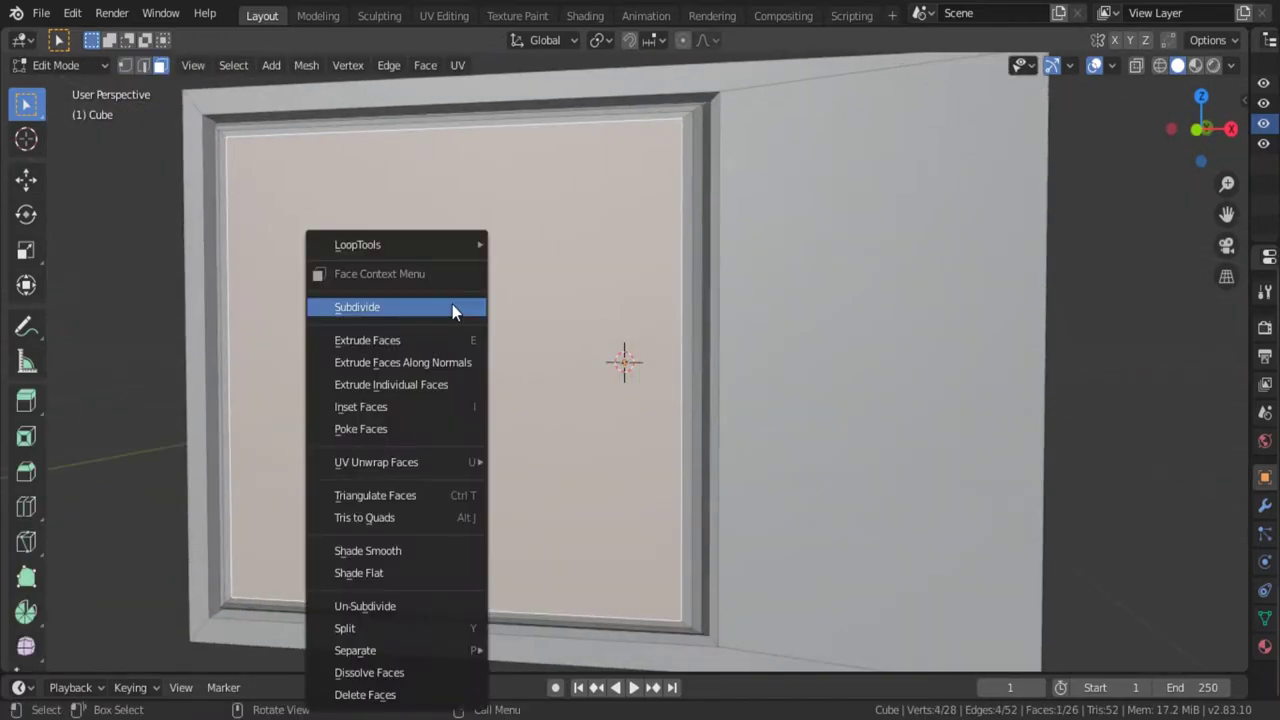
{"action": "left_click", "coordinate": [450, 299]}
{"action": "right_click", "coordinate": [507, 283]}
{"action": "left_click", "coordinate": [507, 283]}
With proportional editing on, pull the screen's centre vertex outward along Y into a CRT bulge.
{"action": "key", "text": "1"}
{"action": "left_click", "coordinate": [410, 380]}
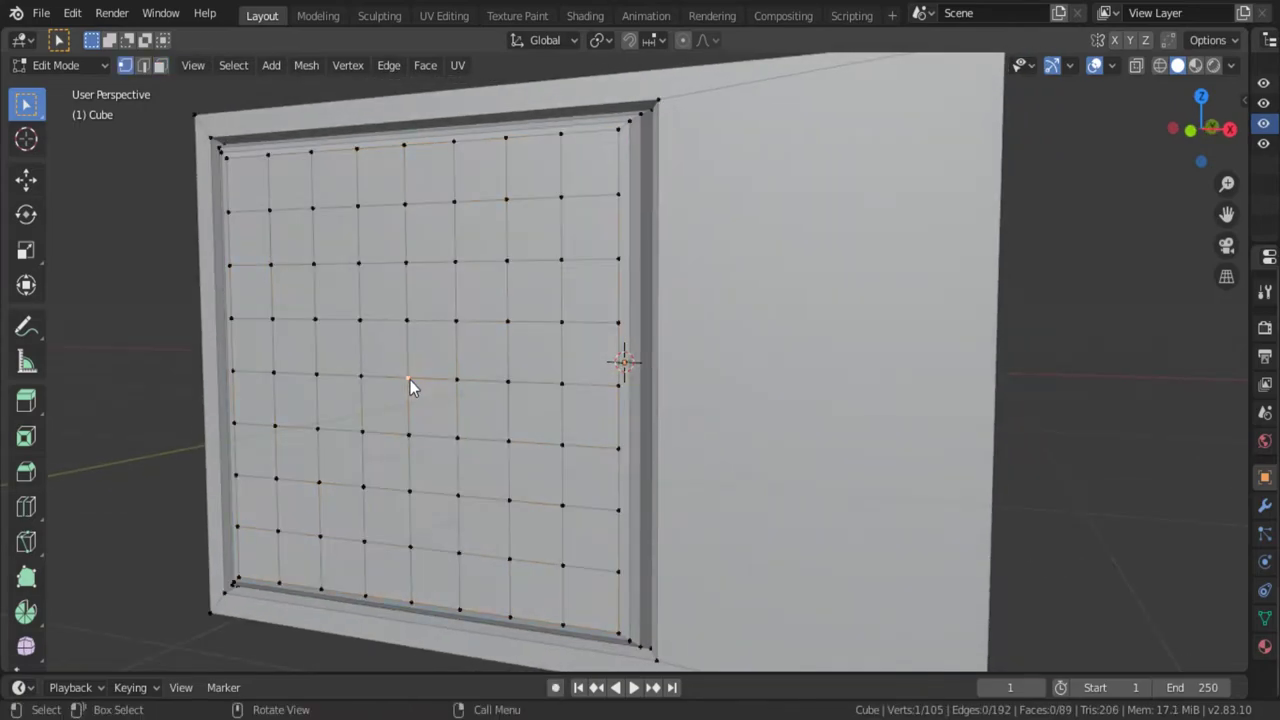
{"action": "key", "text": "o"}
{"action": "mouse_move", "coordinate": [410, 380]}
{"action": "middle_mouse_down"}
{"action": "mouse_move", "coordinate": [575, 304]}
{"action": "mouse_move", "coordinate": [391, 371]}
{"action": "middle_mouse_up"}
{"action": "key", "text": "g"}
{"action": "key", "text": "y"}
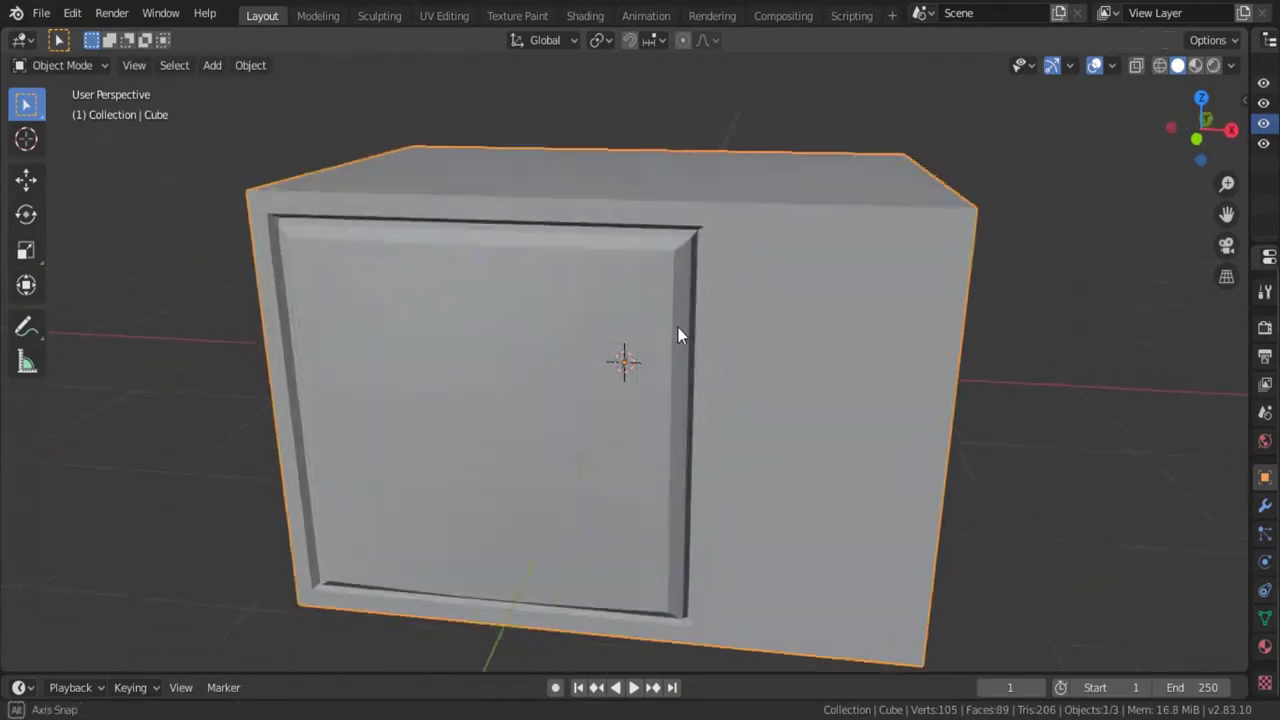
{"action": "mouse_move", "coordinate": [678, 327]}
{"action": "middle_mouse_down"}
{"action": "mouse_move", "coordinate": [871, 304]}
{"action": "mouse_move", "coordinate": [577, 358]}
{"action": "mouse_move", "coordinate": [557, 315]}
{"action": "mouse_move", "coordinate": [708, 341]}
{"action": "middle_mouse_up"}
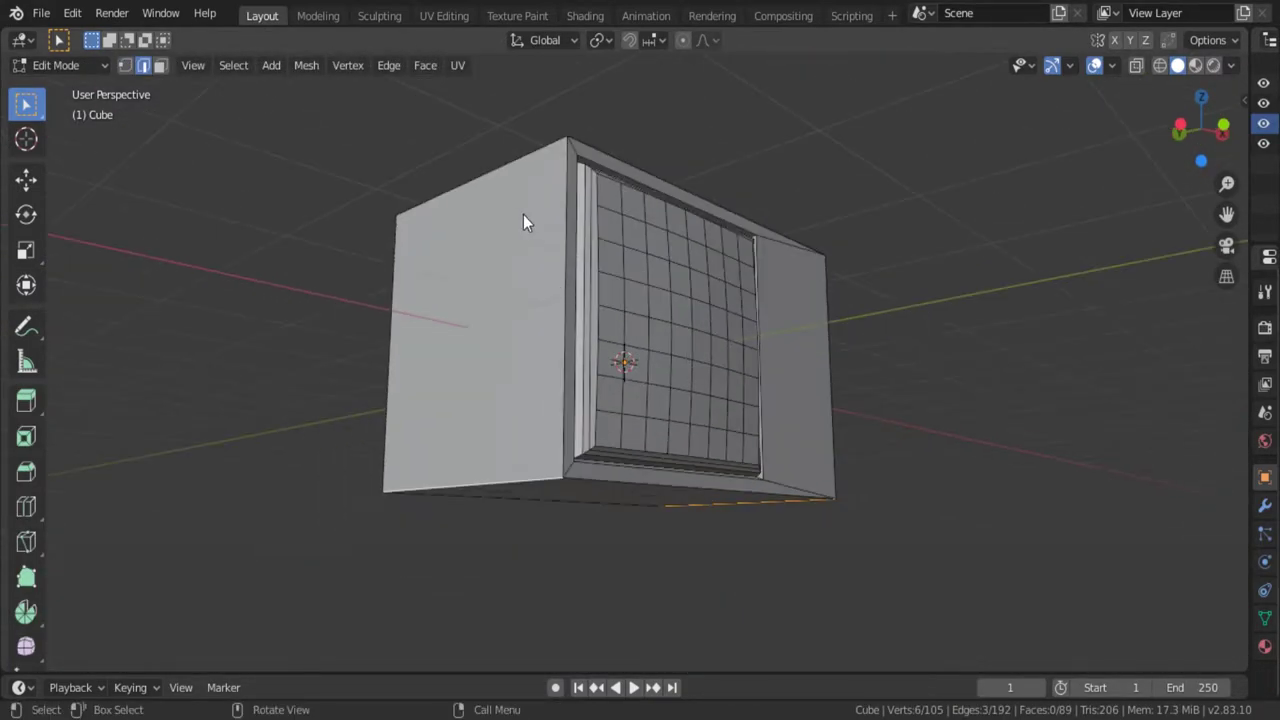
Round the body's outer edges with a 0.0943 m bevel and leave Edit Mode.
{"action": "middle_click_drag", "start_coordinate": [526, 223], "coordinate": [666, 364]}
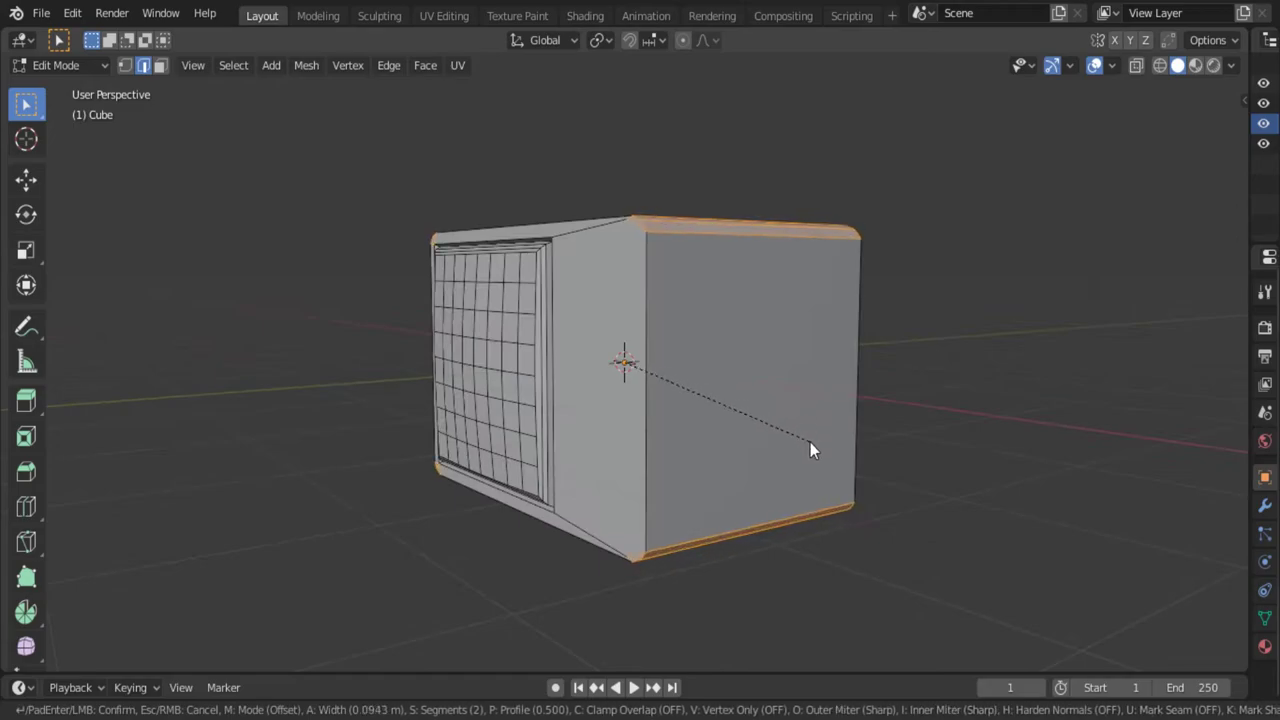
{"action": "mouse_move", "coordinate": [908, 402]}
{"action": "middle_mouse_down"}
{"action": "mouse_move", "coordinate": [842, 317]}
{"action": "mouse_move", "coordinate": [714, 286]}
{"action": "middle_mouse_up"}
{"action": "key", "text": "grave"}
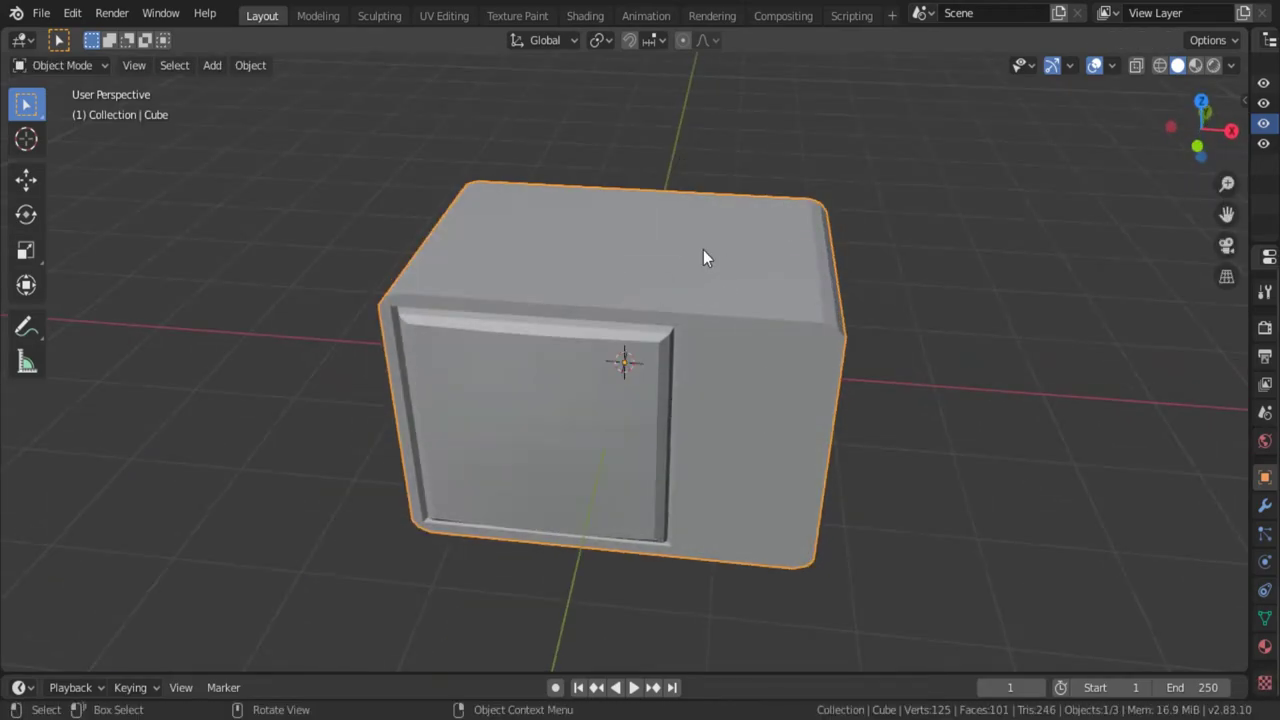
Duplicate the TV's top face and separate it into its own object, Cube.001.
{"action": "key", "text": "Tab"}
{"action": "left_click", "coordinate": [767, 290]}
{"action": "scroll", "coordinate": [820, 447], "scroll_direction": "up", "scroll_amount": 3}
{"action": "key", "text": "KP_7"}
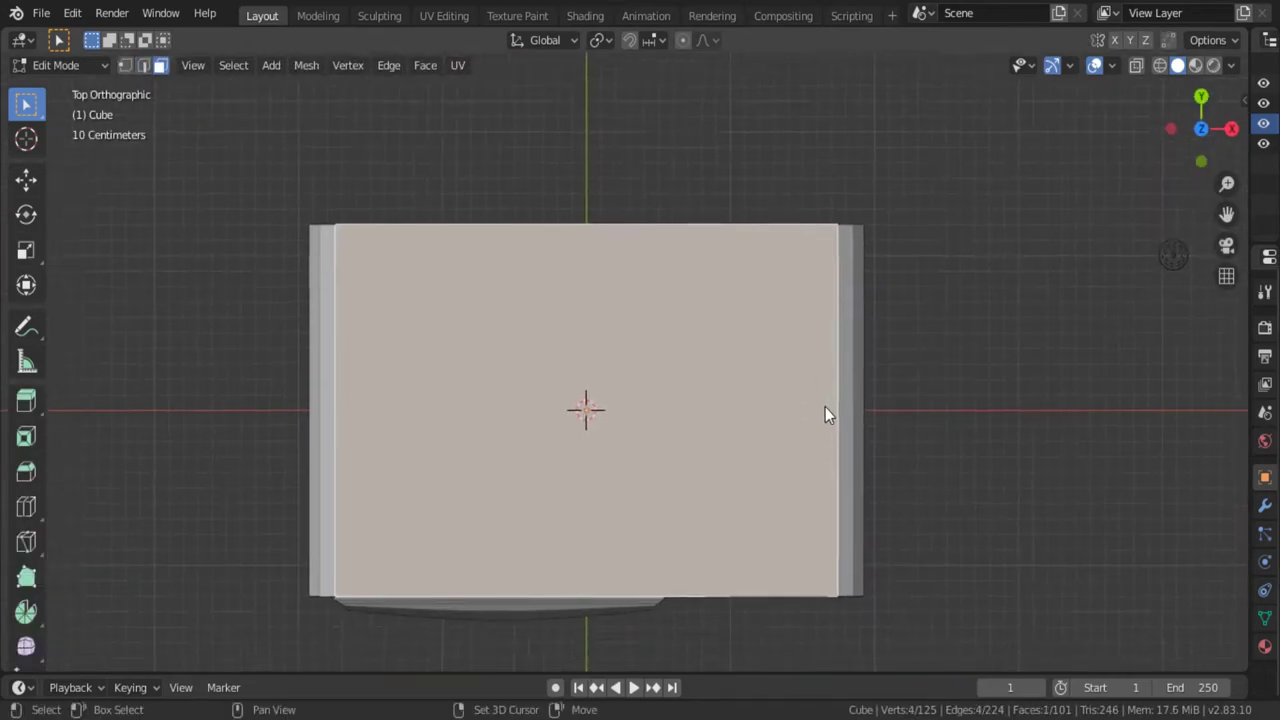
{"action": "middle_click_drag", "start_coordinate": [825, 414], "coordinate": [819, 273]}
{"action": "key", "text": "shift+d"}
{"action": "key", "text": "p"}
{"action": "left_click", "coordinate": [837, 318]}
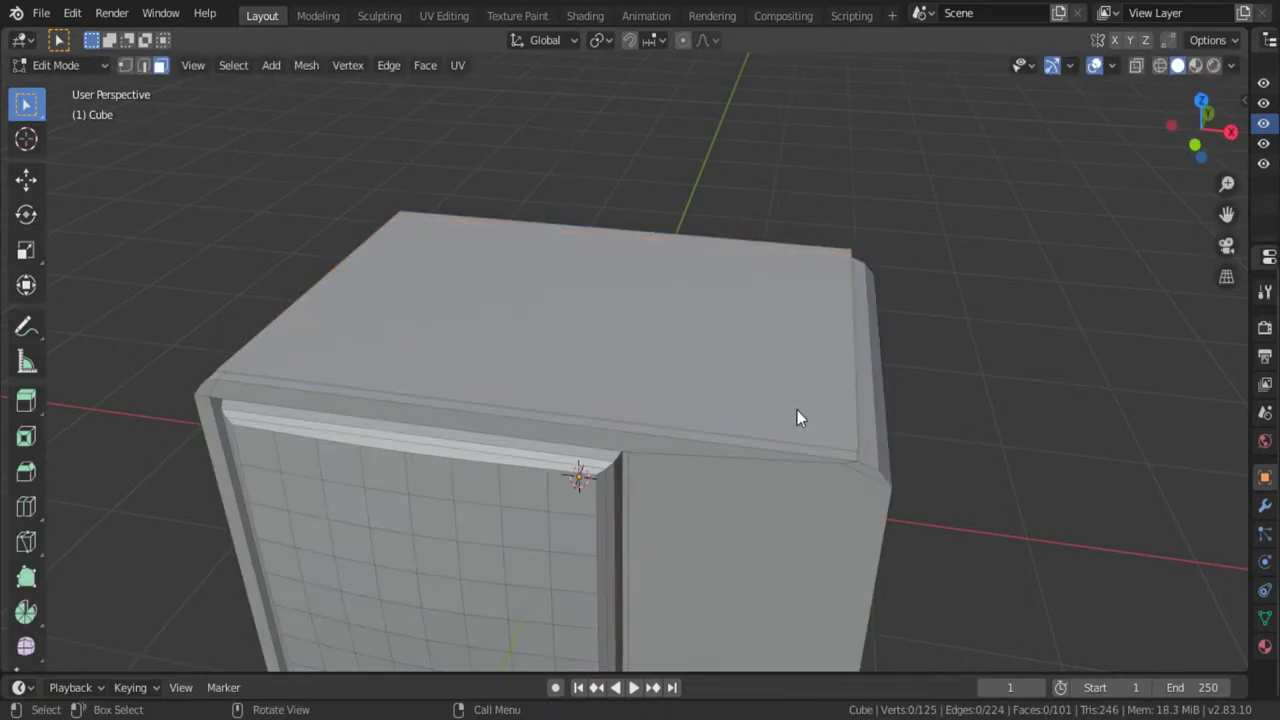
{"action": "key", "text": "Tab"}
{"action": "left_click", "coordinate": [866, 449]}
{"action": "key", "text": "KP_7"}
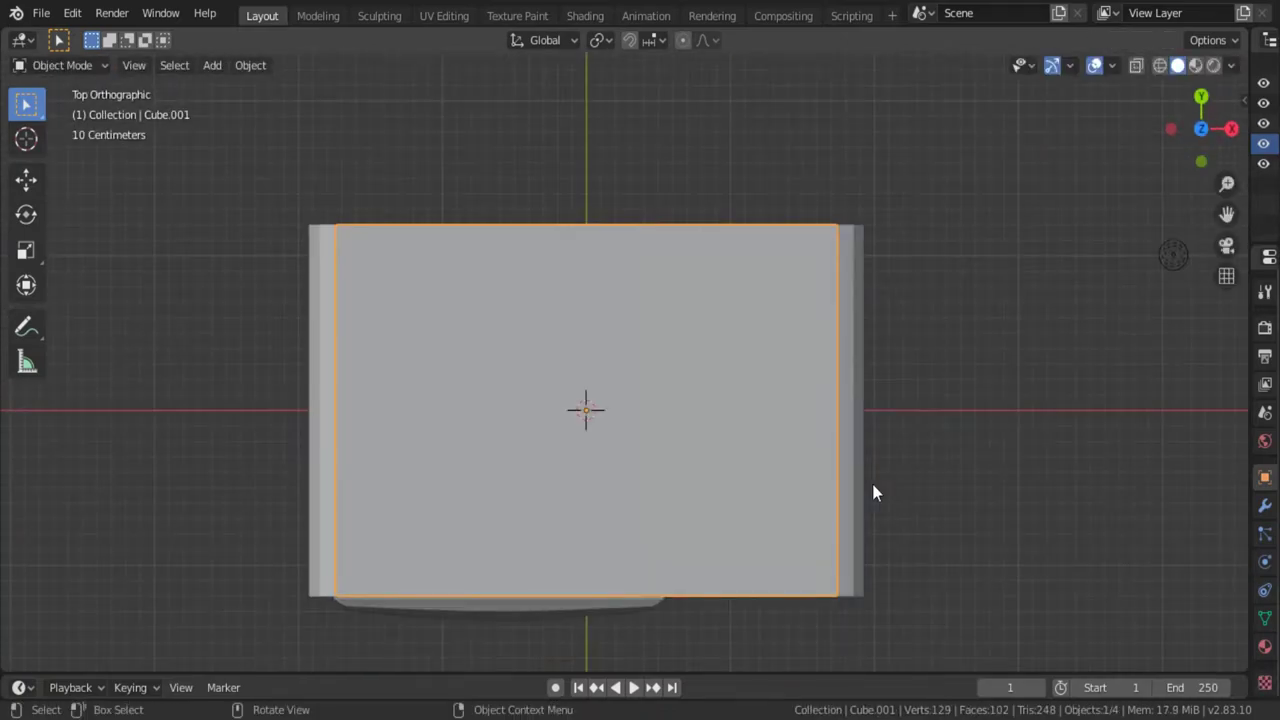
Scale the new piece down along X and Y into a small rectangle.
{"action": "key", "text": "s"}
{"action": "key", "text": "x"}
{"action": "left_click", "coordinate": [700, 507]}
{"action": "key", "text": "s"}
{"action": "key", "text": "y"}
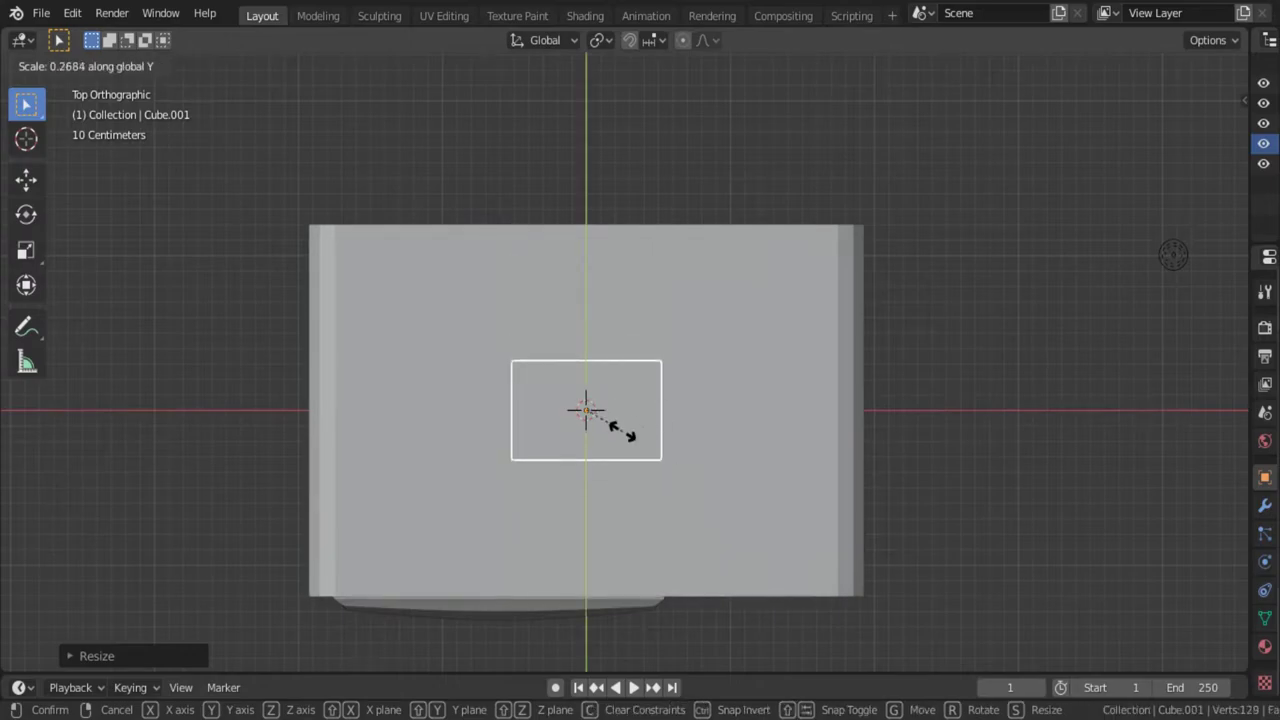
{"action": "left_click", "coordinate": [625, 435]}
{"action": "scroll", "coordinate": [681, 438], "scroll_direction": "up", "scroll_amount": 3}
{"action": "key", "text": "s"}
{"action": "key", "text": "x"}
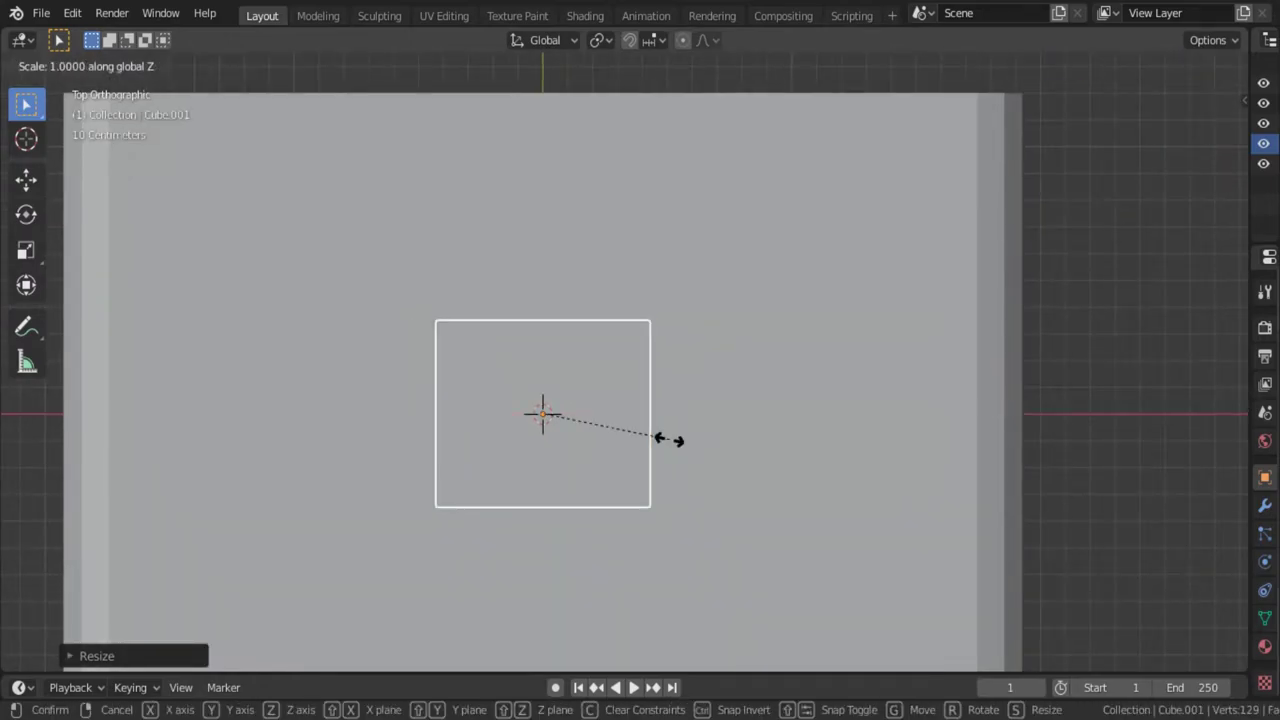
{"action": "left_click", "coordinate": [700, 452]}
{"action": "middle_click_drag", "start_coordinate": [730, 461], "coordinate": [645, 386]}
Subdivide the small rectangle face into four, undoing an accidental extrusion.
{"action": "key", "text": "Tab"}
{"action": "right_click", "coordinate": [641, 351]}
{"action": "key", "text": "Escape"}
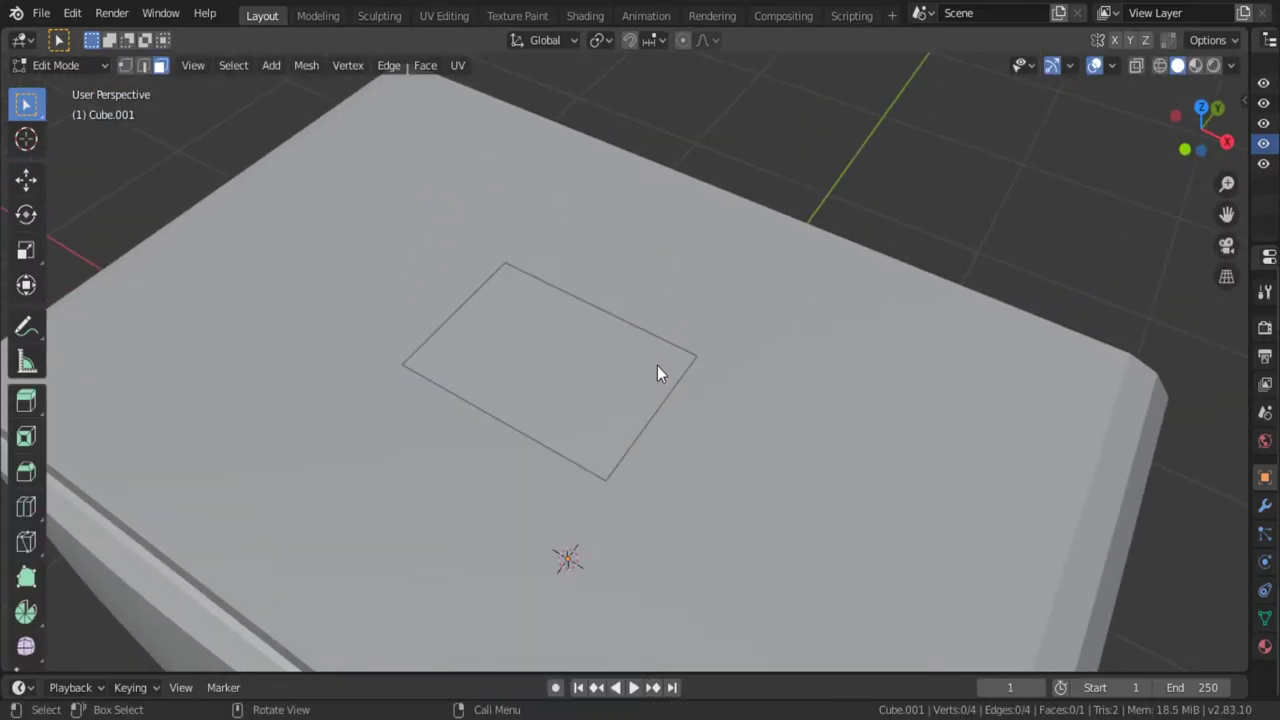
{"action": "left_click", "coordinate": [657, 372]}
{"action": "right_click", "coordinate": [621, 348]}
{"action": "left_click", "coordinate": [621, 348]}
{"action": "left_click", "coordinate": [617, 307]}
{"action": "key", "text": "ctrl+z"}
{"action": "right_click", "coordinate": [603, 316]}
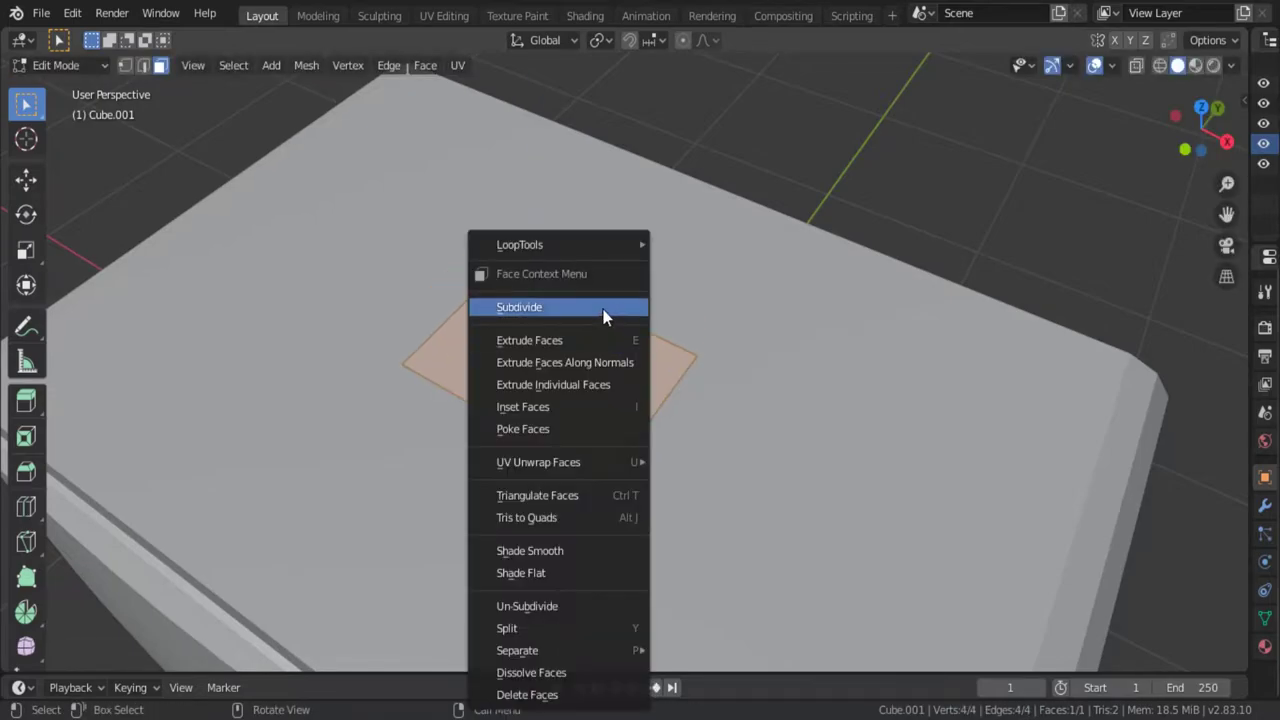
{"action": "left_click", "coordinate": [603, 307]}
{"action": "right_click", "coordinate": [595, 290]}
{"action": "key", "text": "Escape"}
{"action": "mouse_move", "coordinate": [577, 403]}
{"action": "middle_mouse_down"}
{"action": "mouse_move", "coordinate": [673, 366]}
{"action": "mouse_move", "coordinate": [743, 423]}
{"action": "mouse_move", "coordinate": [556, 328]}
{"action": "mouse_move", "coordinate": [667, 378]}
{"action": "middle_mouse_up"}
Raise the block, taper its top, and move the centre vertex to give a sloping profile.
{"action": "left_click", "coordinate": [667, 337]}
{"action": "key", "text": "s"}
{"action": "left_click", "coordinate": [723, 391]}
{"action": "left_click", "coordinate": [556, 328]}
{"action": "key", "text": "1"}
{"action": "left_click", "coordinate": [556, 328]}
{"action": "key", "text": "g"}
{"action": "key", "text": "z"}
{"action": "key", "text": "Escape"}
{"action": "key", "text": "g"}
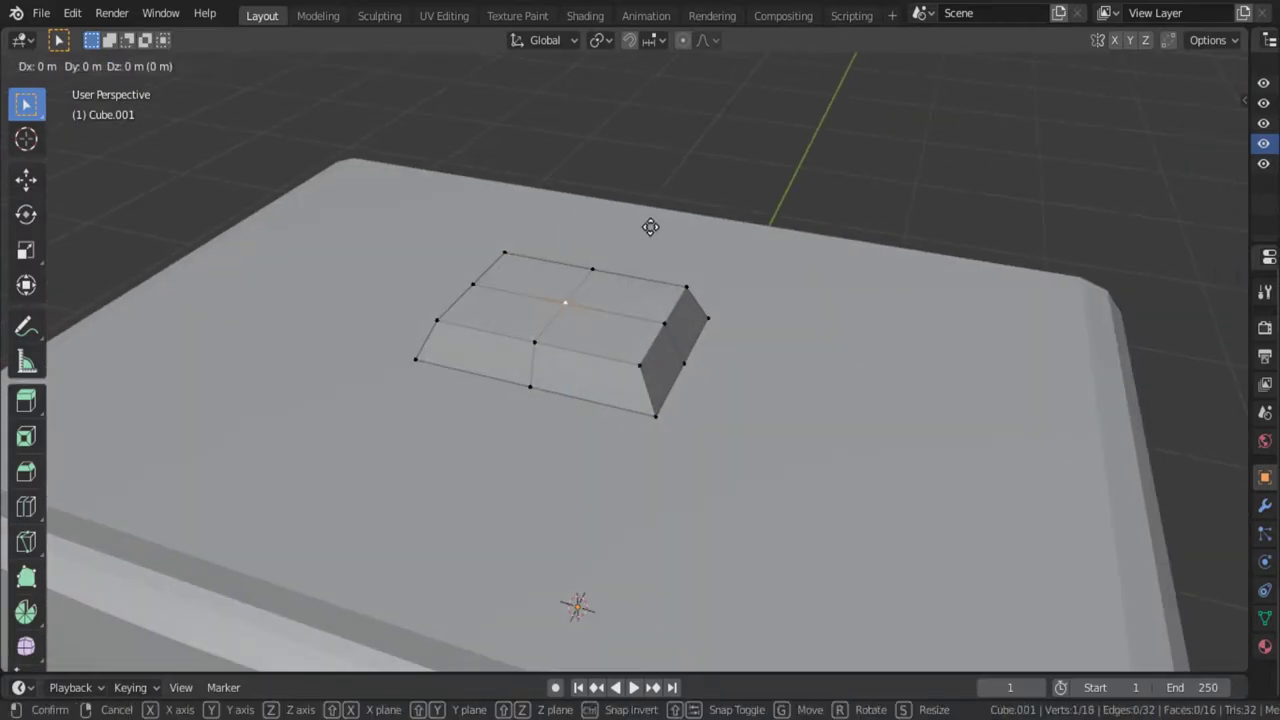
{"action": "left_click", "coordinate": [750, 360]}
{"action": "key", "text": "Tab"}
Add a Subdivision Surface modifier to the knob block and cut an edge loop across it.
{"action": "left_click", "coordinate": [1170, 505]}
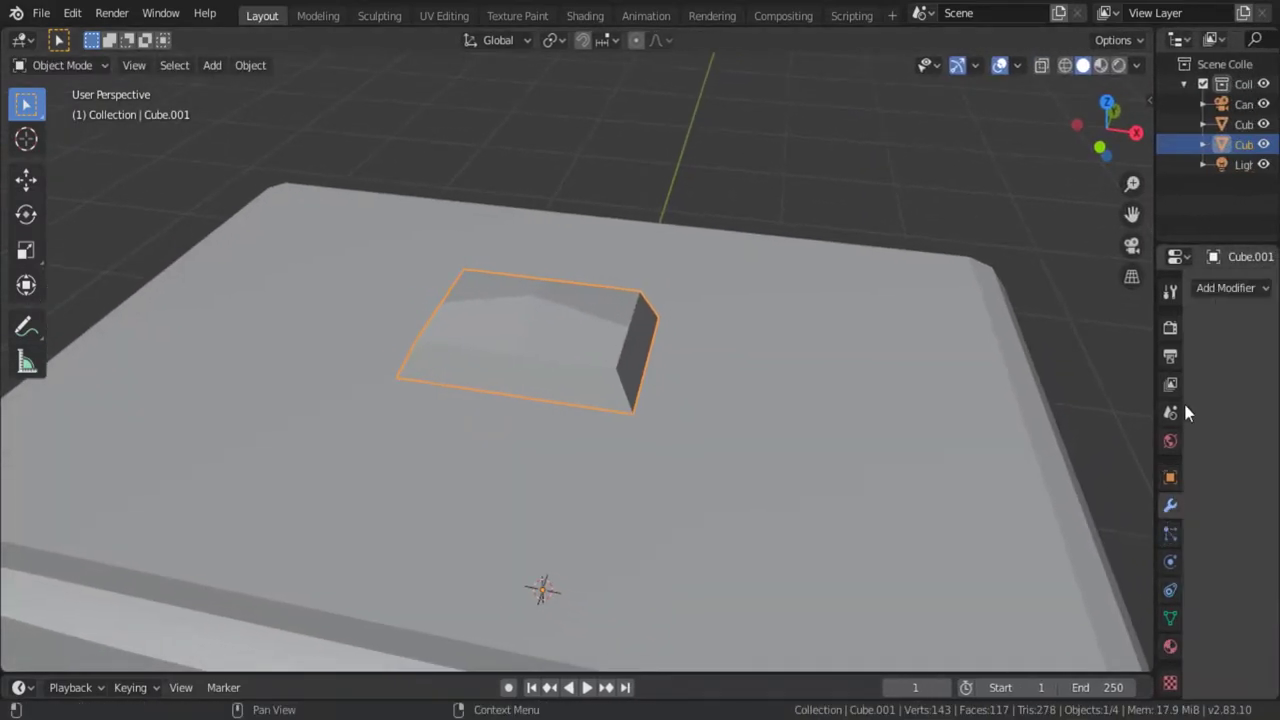
{"action": "left_click", "coordinate": [1232, 287]}
{"action": "left_click", "coordinate": [940, 694]}
{"action": "key", "text": "Tab"}
{"action": "middle_click_drag", "start_coordinate": [940, 694], "coordinate": [730, 399]}
{"action": "key", "text": "ctrl+r"}
{"action": "left_click", "coordinate": [705, 393]}
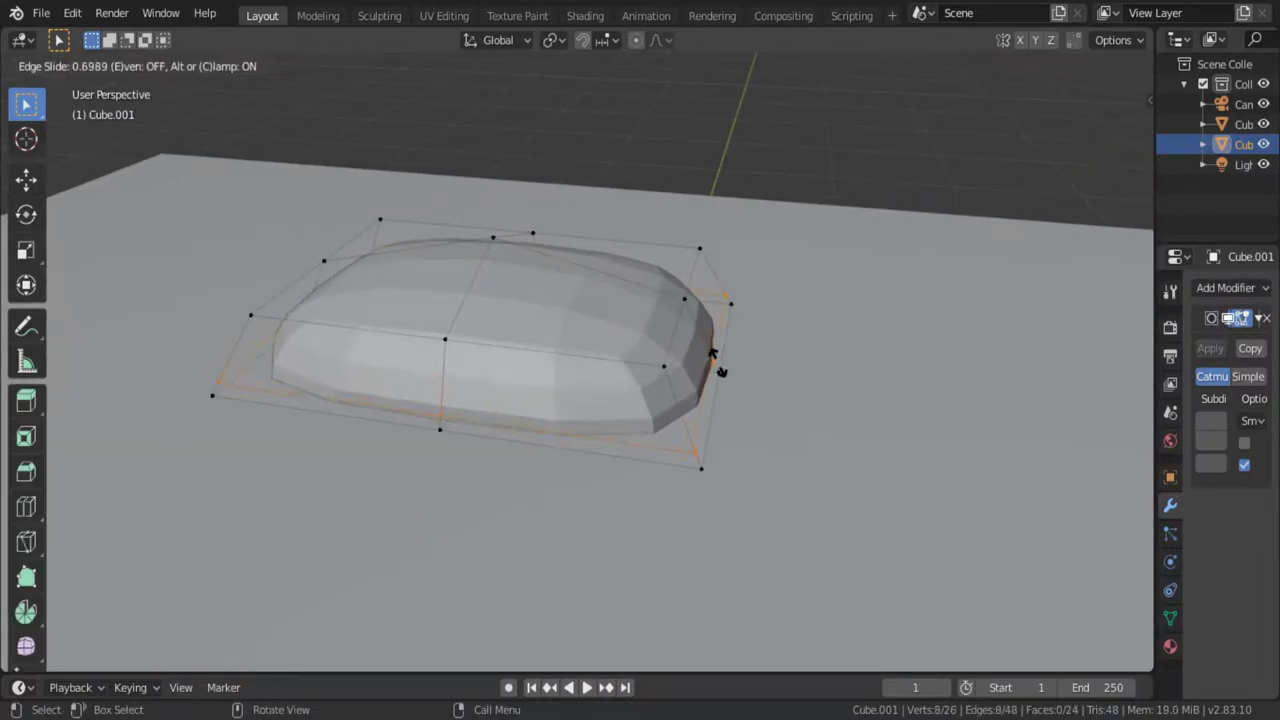
{"action": "left_click", "coordinate": [712, 350]}
Select the knob's top faces and raise them along Z into a dome.
{"action": "middle_click_drag", "start_coordinate": [703, 346], "coordinate": [641, 279]}
{"action": "key", "text": "3"}
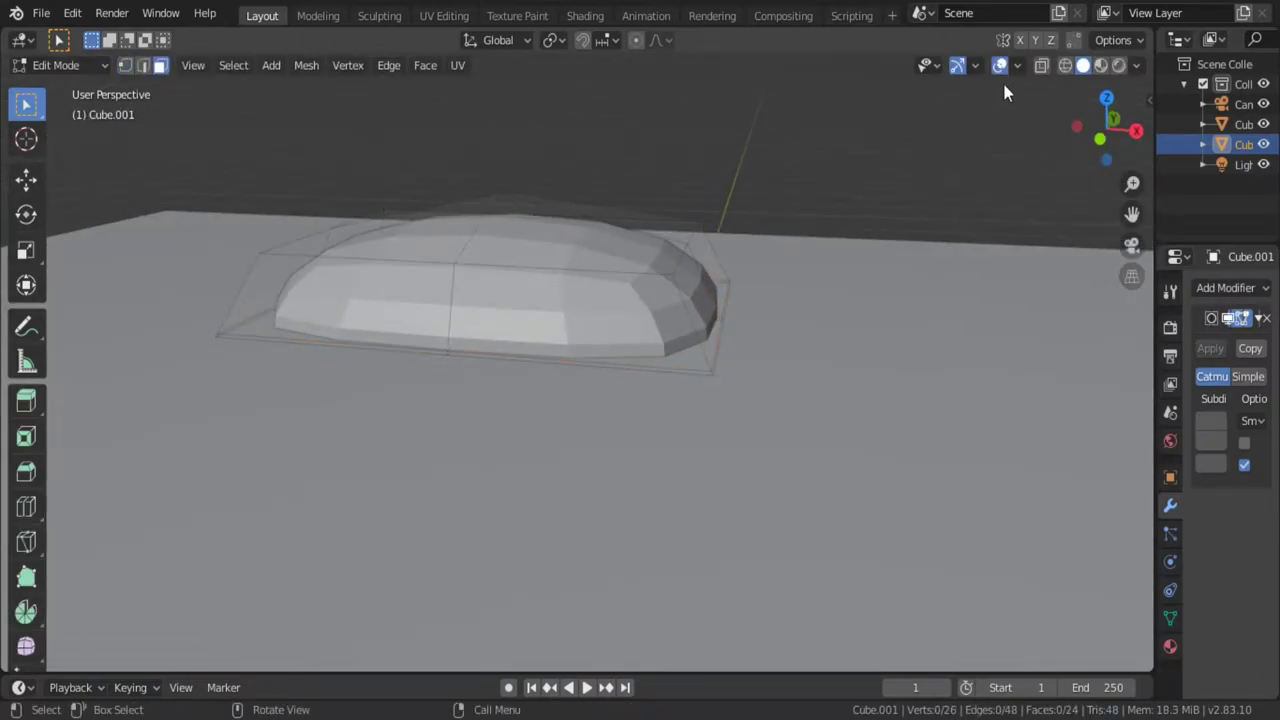
{"action": "left_click", "coordinate": [460, 324]}
{"action": "left_click", "coordinate": [675, 364], "text": "shift"}
{"action": "key", "text": "g"}
{"action": "key", "text": "z"}
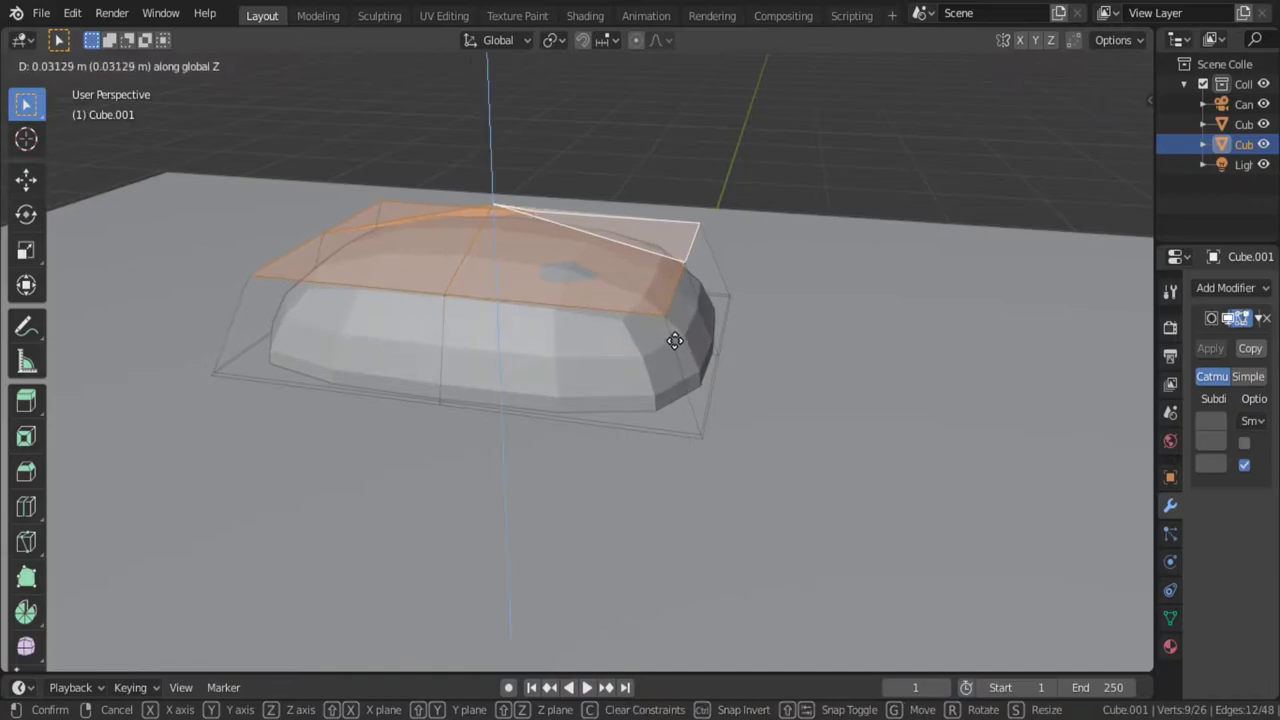
{"action": "left_click", "coordinate": [675, 341]}
Add a horizontal edge loop around the knob and return to Object Mode.
{"action": "key", "text": "ctrl+r"}
{"action": "left_click", "coordinate": [684, 305]}
{"action": "left_click", "coordinate": [678, 310]}
{"action": "key", "text": "Tab"}
{"action": "middle_click_drag", "start_coordinate": [678, 310], "coordinate": [700, 450]}
Move the smoothed knob vertically to its new height on the TV top.
{"action": "mouse_move", "coordinate": [1154, 386]}
{"action": "left_mouse_down"}
{"action": "mouse_move", "coordinate": [1033, 386]}
{"action": "mouse_move", "coordinate": [1270, 386]}
{"action": "left_mouse_up"}
{"action": "scroll", "coordinate": [824, 337], "scroll_direction": "down", "scroll_amount": 3}
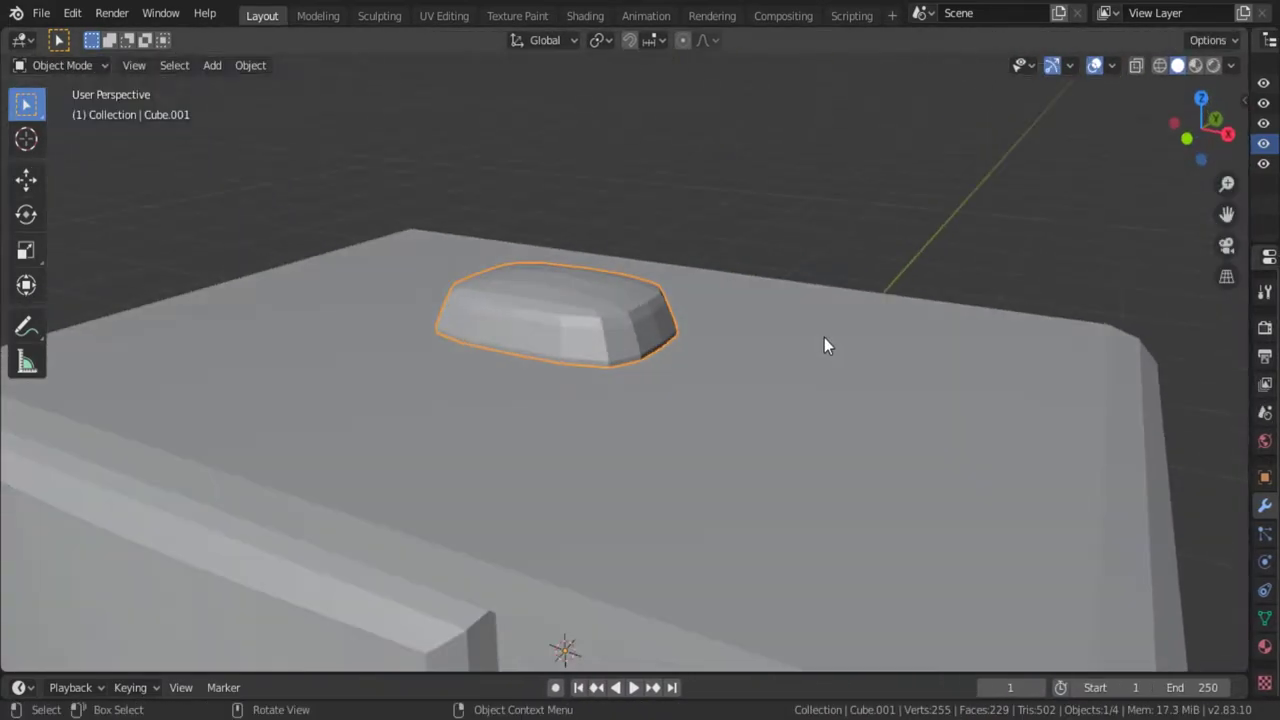
{"action": "key", "text": "g"}
{"action": "mouse_move", "coordinate": [824, 337]}
{"action": "middle_mouse_down"}
{"action": "mouse_move", "coordinate": [817, 328]}
{"action": "mouse_move", "coordinate": [811, 466]}
{"action": "middle_mouse_up"}
{"action": "key", "text": "z"}
{"action": "left_click", "coordinate": [812, 353]}
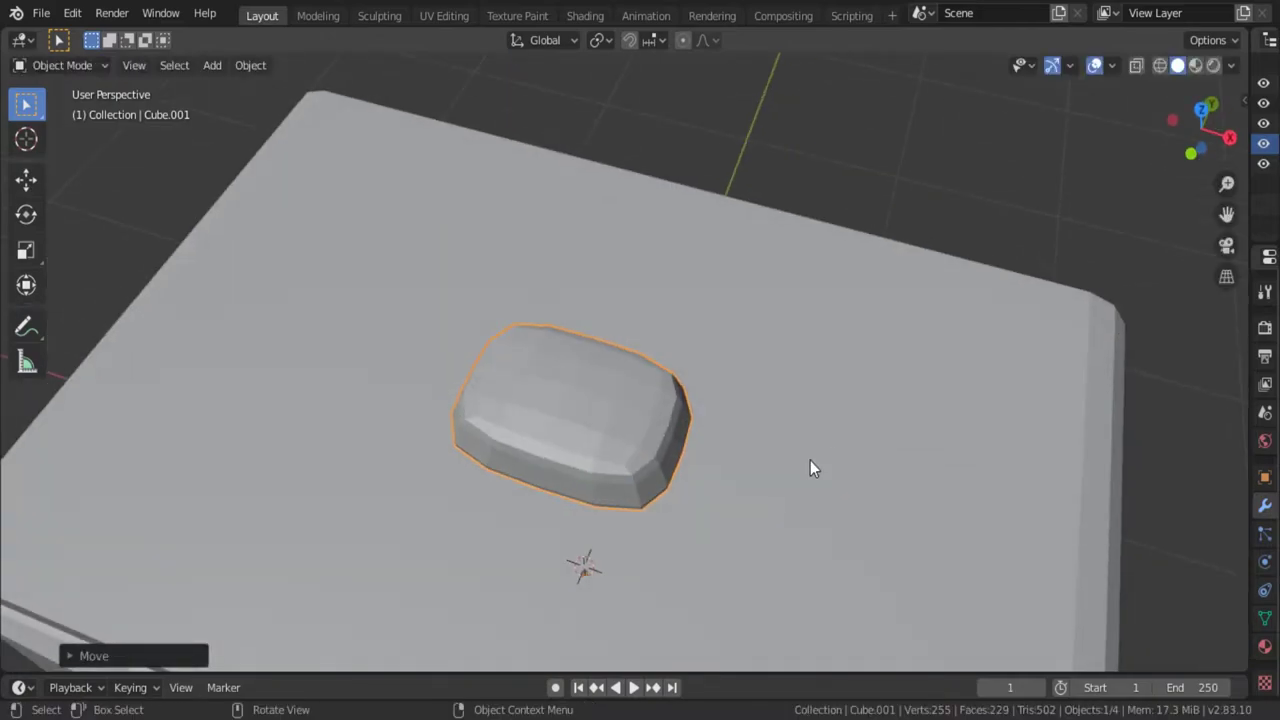
Scale the knob and reset its origin point.
{"action": "key", "text": "s"}
{"action": "left_click", "coordinate": [771, 451]}
{"action": "right_click", "coordinate": [601, 405]}
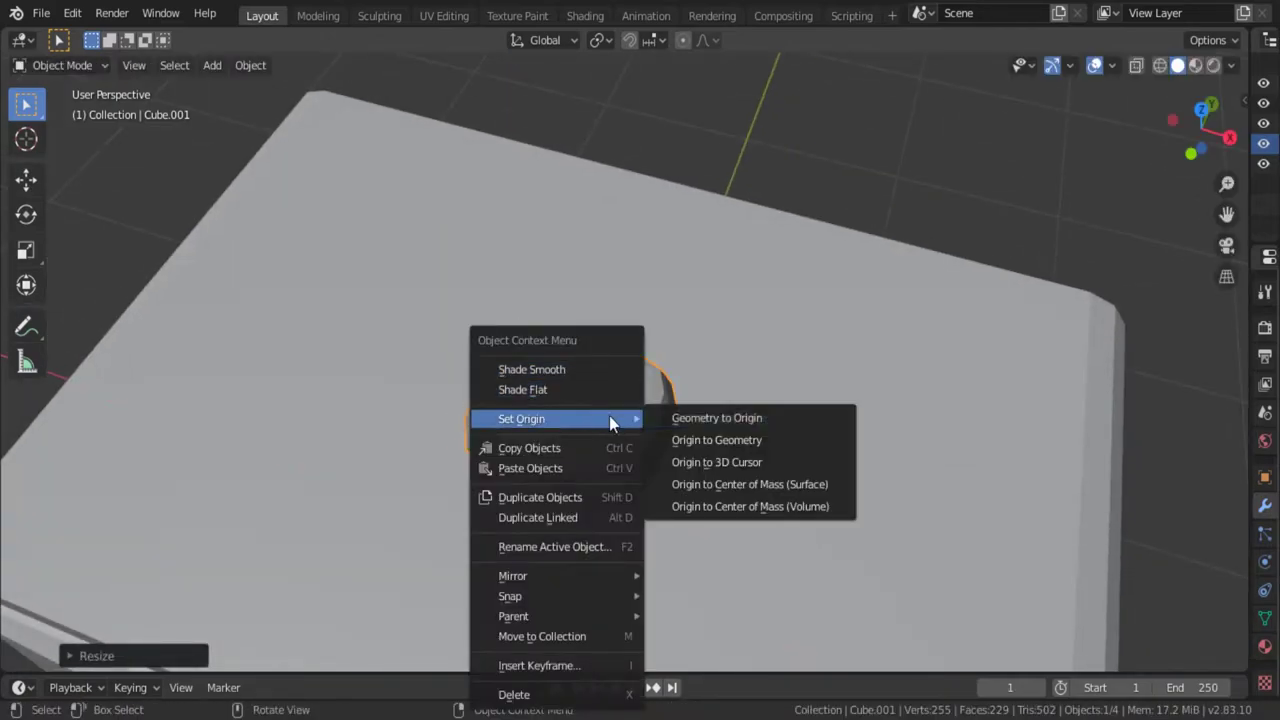
{"action": "left_click", "coordinate": [715, 440]}
{"action": "middle_click_drag", "start_coordinate": [715, 440], "coordinate": [798, 380]}
{"action": "scroll", "coordinate": [798, 380], "scroll_direction": "down", "scroll_amount": 2}
Move the knob's selected vertices along Z in Edit Mode.
{"action": "key", "text": "Tab"}
{"action": "middle_click_drag", "start_coordinate": [814, 267], "coordinate": [811, 480]}
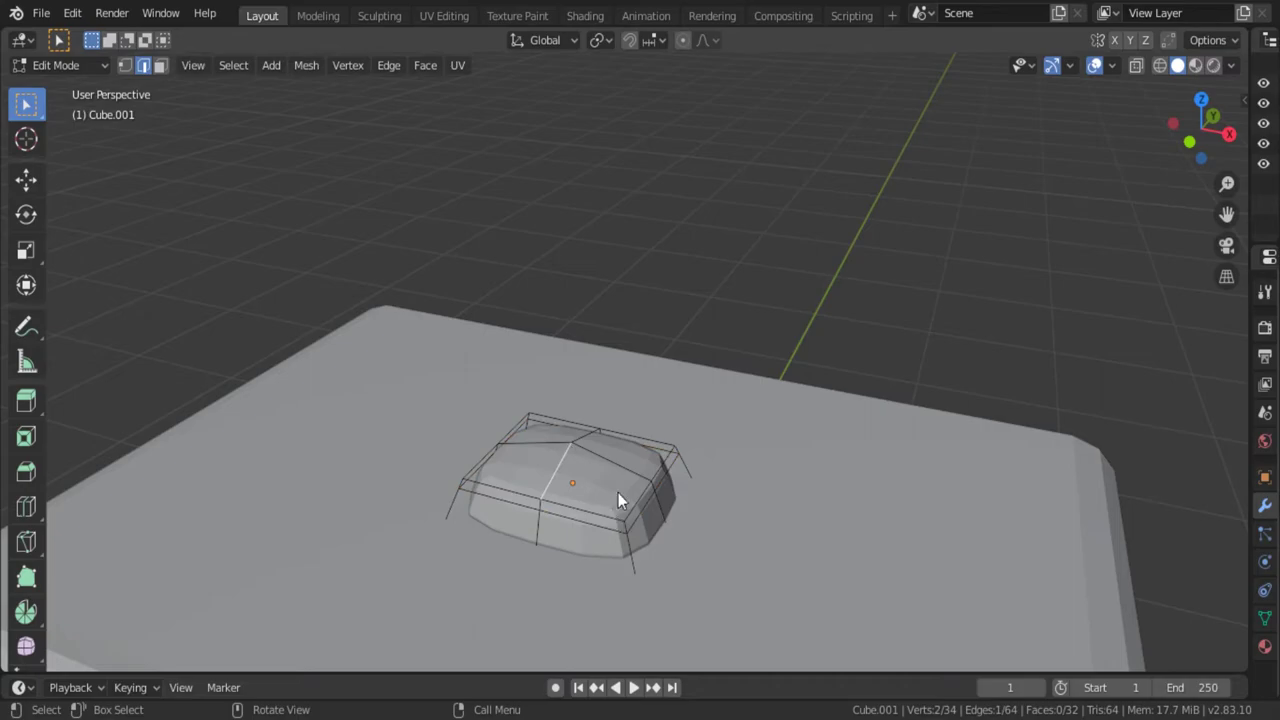
{"action": "key", "text": "1"}
{"action": "key", "text": "g"}
{"action": "key", "text": "z"}
{"action": "left_click", "coordinate": [608, 450]}
{"action": "key", "text": "Tab"}
Select the TV box's bottom face and inset it.
{"action": "middle_click_drag", "start_coordinate": [608, 450], "coordinate": [740, 466]}
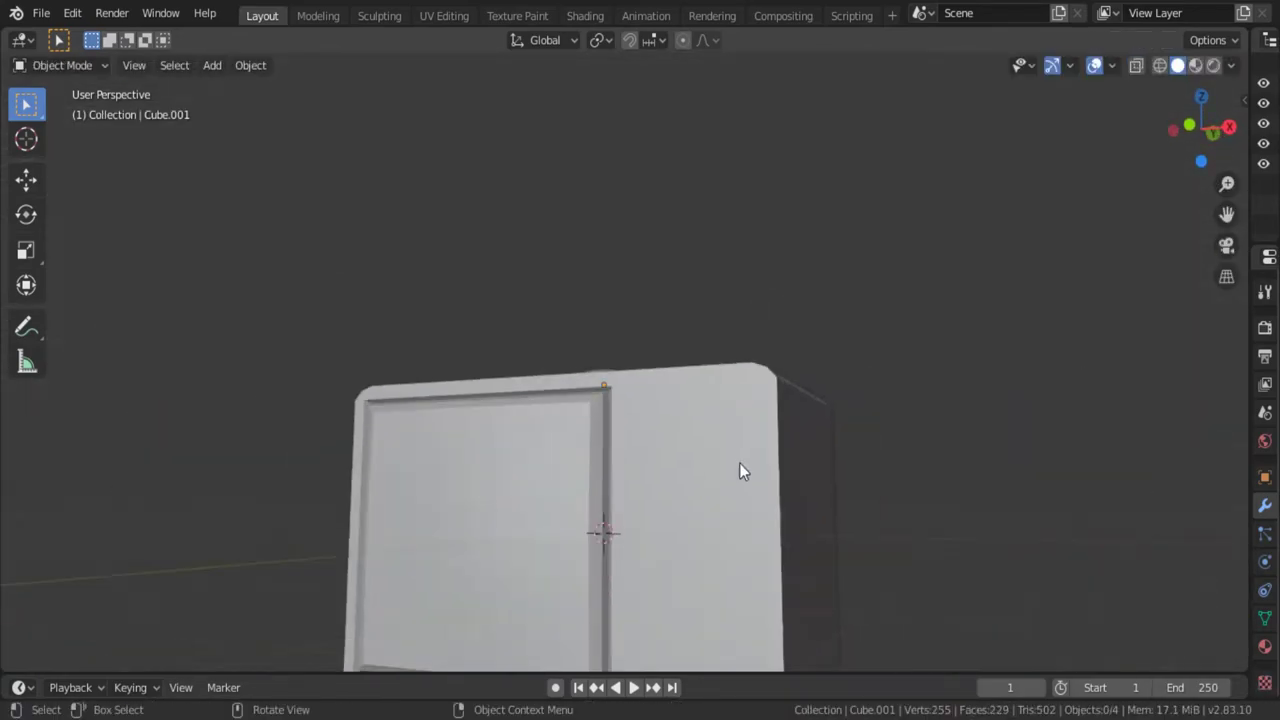
{"action": "scroll", "coordinate": [837, 457], "scroll_direction": "down", "scroll_amount": 3}
{"action": "mouse_move", "coordinate": [837, 457]}
{"action": "middle_mouse_down"}
{"action": "mouse_move", "coordinate": [894, 429]}
{"action": "mouse_move", "coordinate": [994, 540]}
{"action": "middle_mouse_up"}
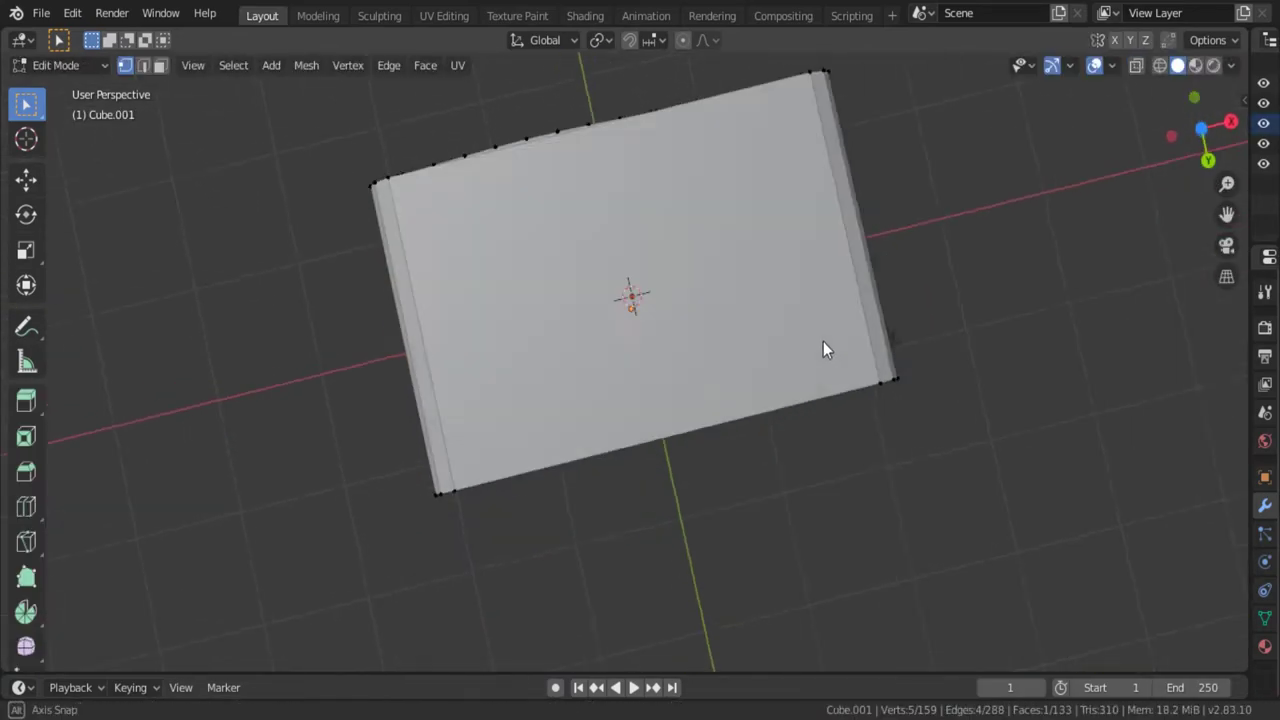
{"action": "left_click", "coordinate": [826, 349]}
{"action": "mouse_move", "coordinate": [1111, 400]}
{"action": "middle_mouse_down"}
{"action": "mouse_move", "coordinate": [1008, 376]}
{"action": "mouse_move", "coordinate": [1043, 393]}
{"action": "mouse_move", "coordinate": [905, 534]}
{"action": "mouse_move", "coordinate": [1018, 433]}
{"action": "mouse_move", "coordinate": [1008, 485]}
{"action": "middle_mouse_up"}
{"action": "key", "text": "i"}
{"action": "left_click", "coordinate": [1012, 430]}
Extrude the inset face down and scale it slightly inward to form the base.
{"action": "key", "text": "KP_7"}
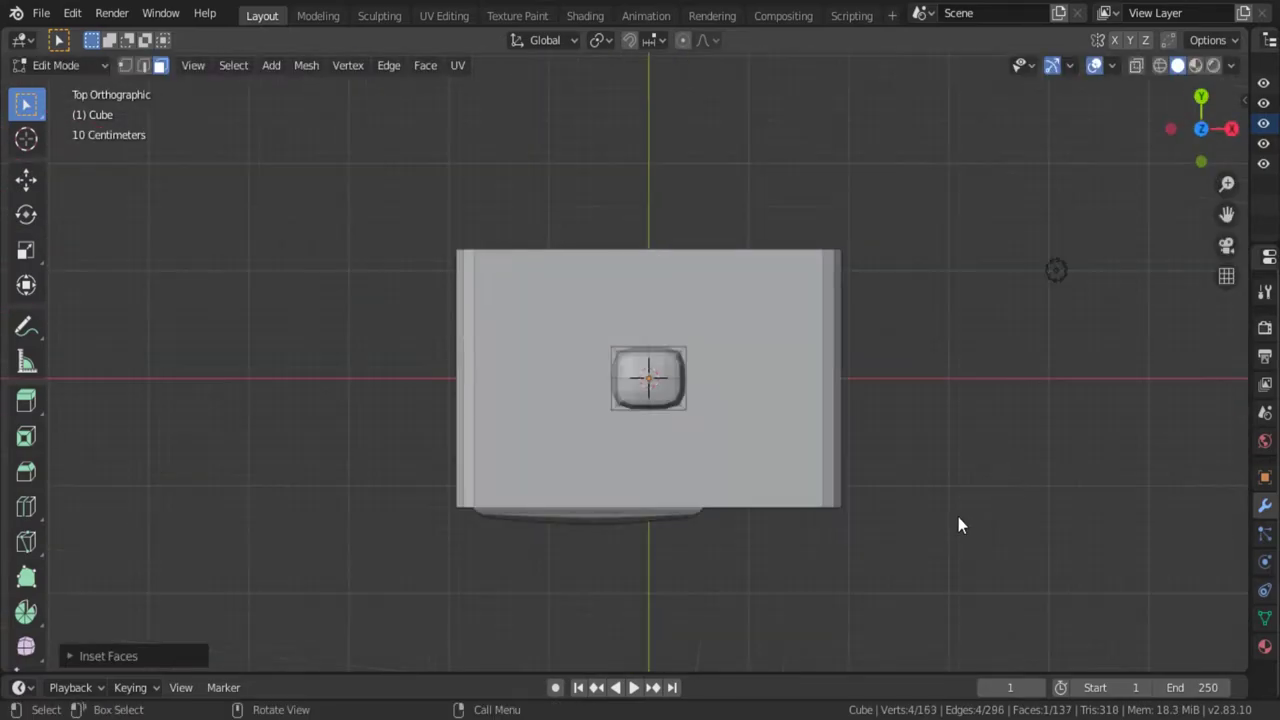
{"action": "key", "text": "KP_1"}
{"action": "key", "text": "e"}
{"action": "key", "text": "s"}
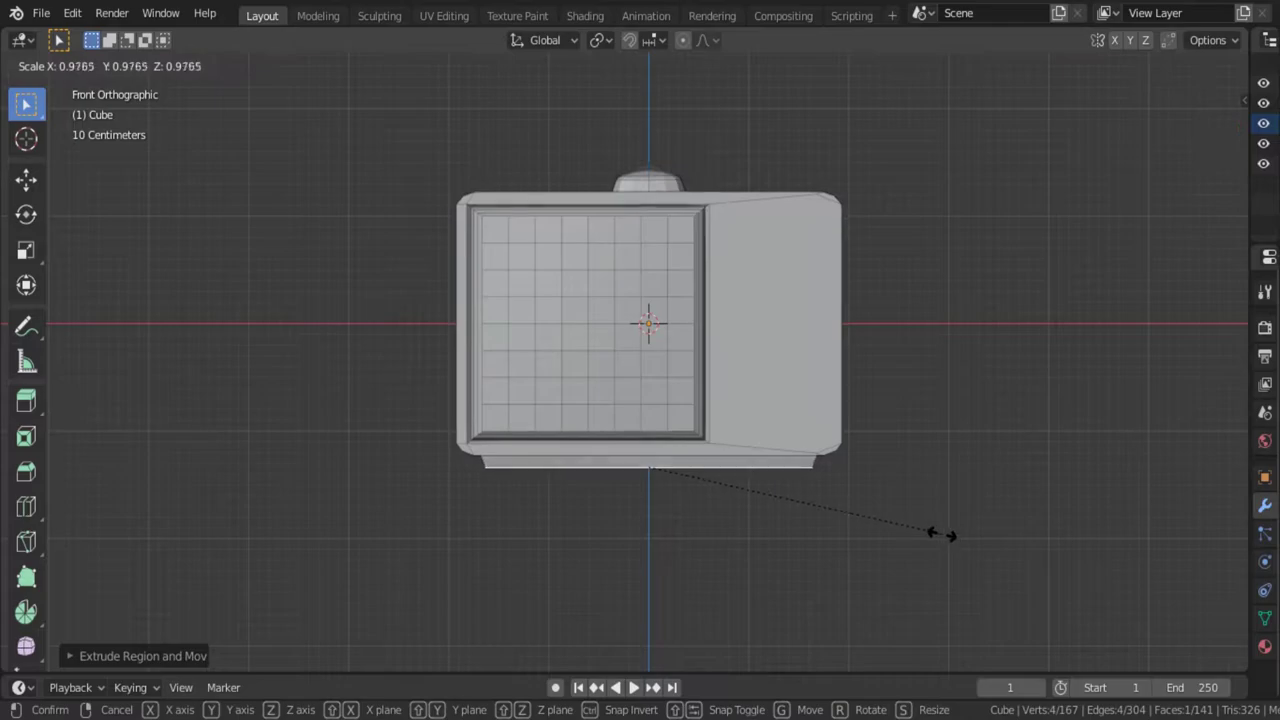
{"action": "left_click", "coordinate": [934, 531]}
{"action": "key", "text": "Tab"}
{"action": "mouse_move", "coordinate": [934, 531]}
{"action": "middle_mouse_down"}
{"action": "mouse_move", "coordinate": [806, 486]}
{"action": "mouse_move", "coordinate": [963, 507]}
{"action": "mouse_move", "coordinate": [909, 530]}
{"action": "middle_mouse_up"}
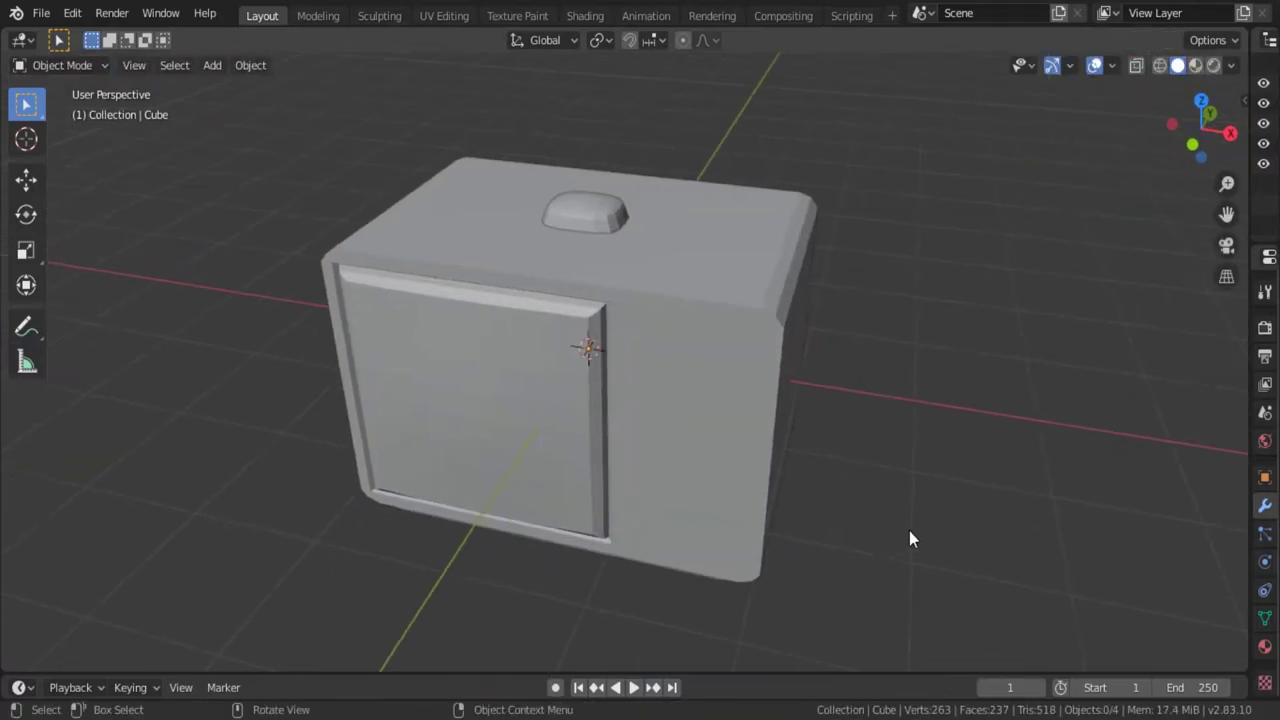
Select the top knob and duplicate one of its vertices in Edit Mode.
{"action": "left_click", "coordinate": [795, 480]}
{"action": "middle_click_drag", "start_coordinate": [795, 480], "coordinate": [865, 435]}
{"action": "left_click", "coordinate": [618, 368]}
{"action": "key", "text": "Tab"}
{"action": "scroll", "coordinate": [618, 368], "scroll_direction": "up", "scroll_amount": 5}
{"action": "key", "text": "1"}
{"action": "mouse_move", "coordinate": [661, 348]}
{"action": "middle_mouse_down"}
{"action": "mouse_move", "coordinate": [715, 494]}
{"action": "mouse_move", "coordinate": [797, 480]}
{"action": "mouse_move", "coordinate": [770, 438]}
{"action": "middle_mouse_up"}
{"action": "key", "text": "shift+d"}
{"action": "left_click", "coordinate": [804, 439]}
Extrude the vertex upward and join the two vertices with an edge.
{"action": "scroll", "coordinate": [770, 438], "scroll_direction": "down", "scroll_amount": 2}
{"action": "key", "text": "e"}
{"action": "left_click", "coordinate": [778, 250]}
{"action": "key", "text": "Tab"}
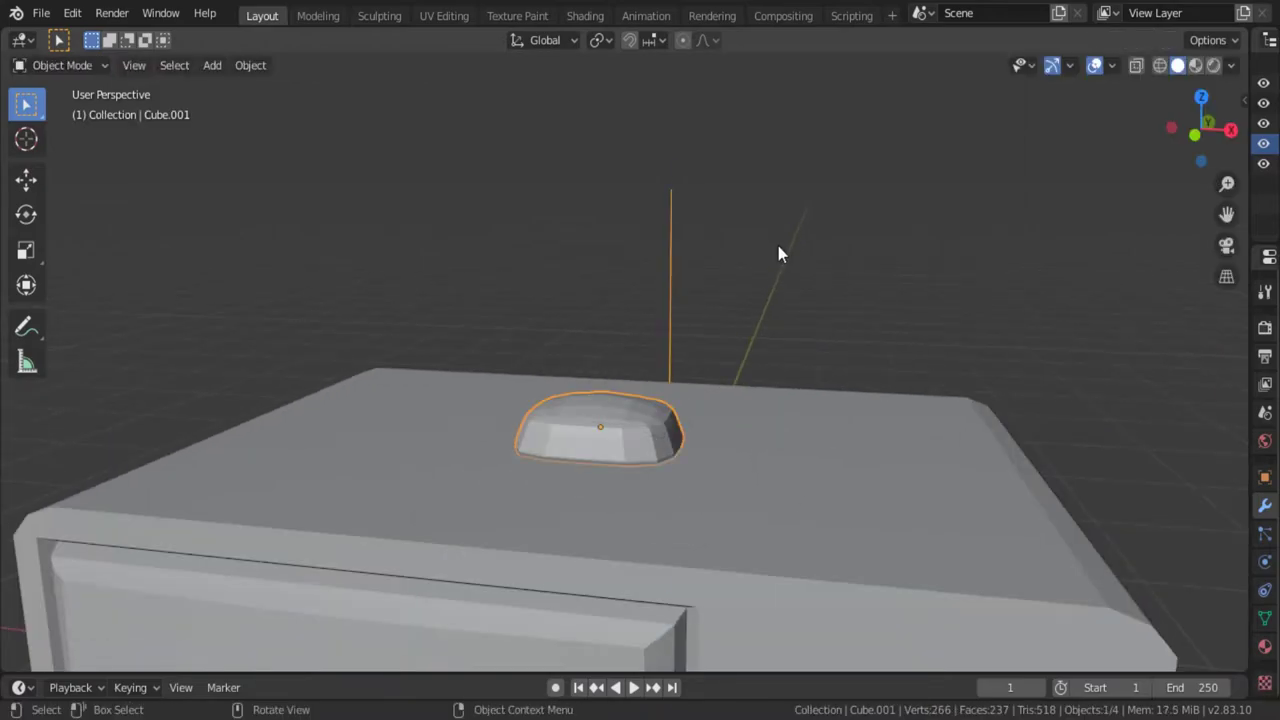
{"action": "key", "text": "Tab"}
{"action": "left_click", "coordinate": [670, 381], "text": "shift"}
{"action": "right_click", "coordinate": [673, 380]}
{"action": "left_click", "coordinate": [673, 326]}
Separate the vertical edge into its own object, Cube.002.
{"action": "key", "text": "p"}
{"action": "left_click", "coordinate": [660, 285]}
{"action": "key", "text": "Tab"}
{"action": "left_click", "coordinate": [669, 285]}
{"action": "middle_click_drag", "start_coordinate": [714, 299], "coordinate": [740, 398]}
{"action": "key", "text": "Tab"}
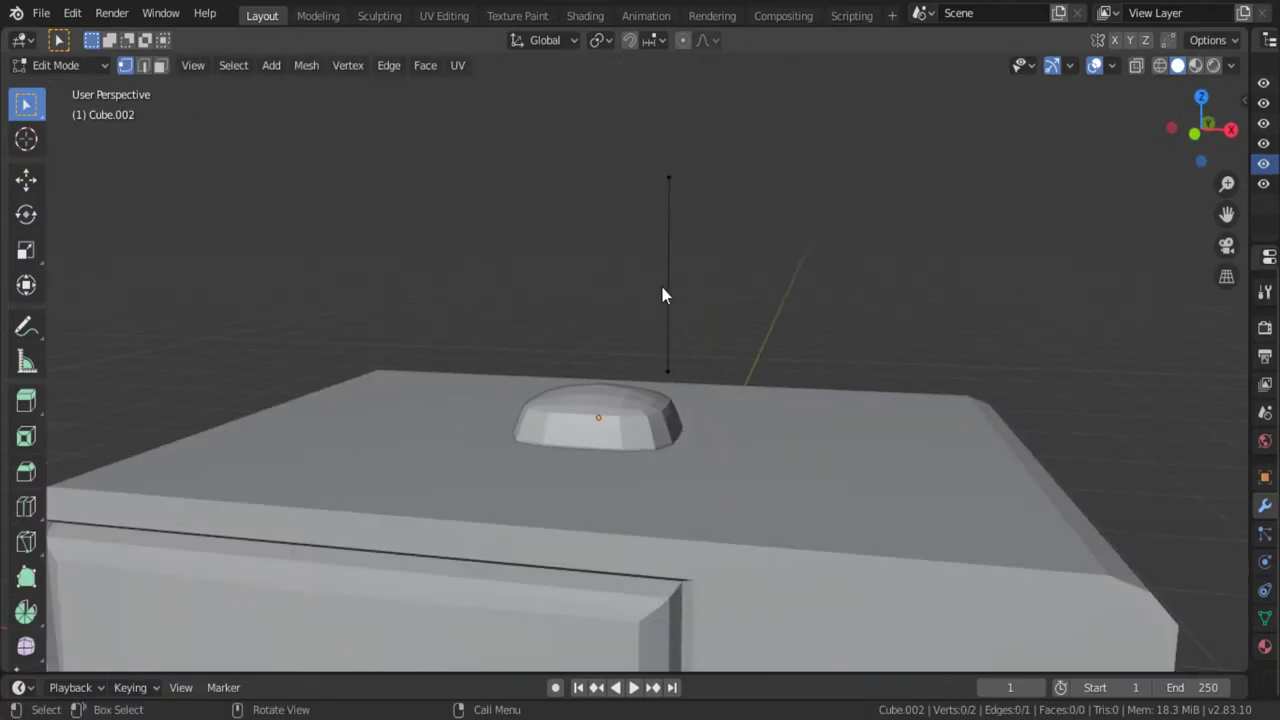
{"action": "left_click", "coordinate": [666, 285]}
{"action": "key", "text": "Tab"}
{"action": "left_click_drag", "start_coordinate": [1249, 441], "coordinate": [1080, 466]}
Replace the inherited Subdivision modifier with a Screw modifier on the antenna edge.
{"action": "left_click", "coordinate": [1119, 317]}
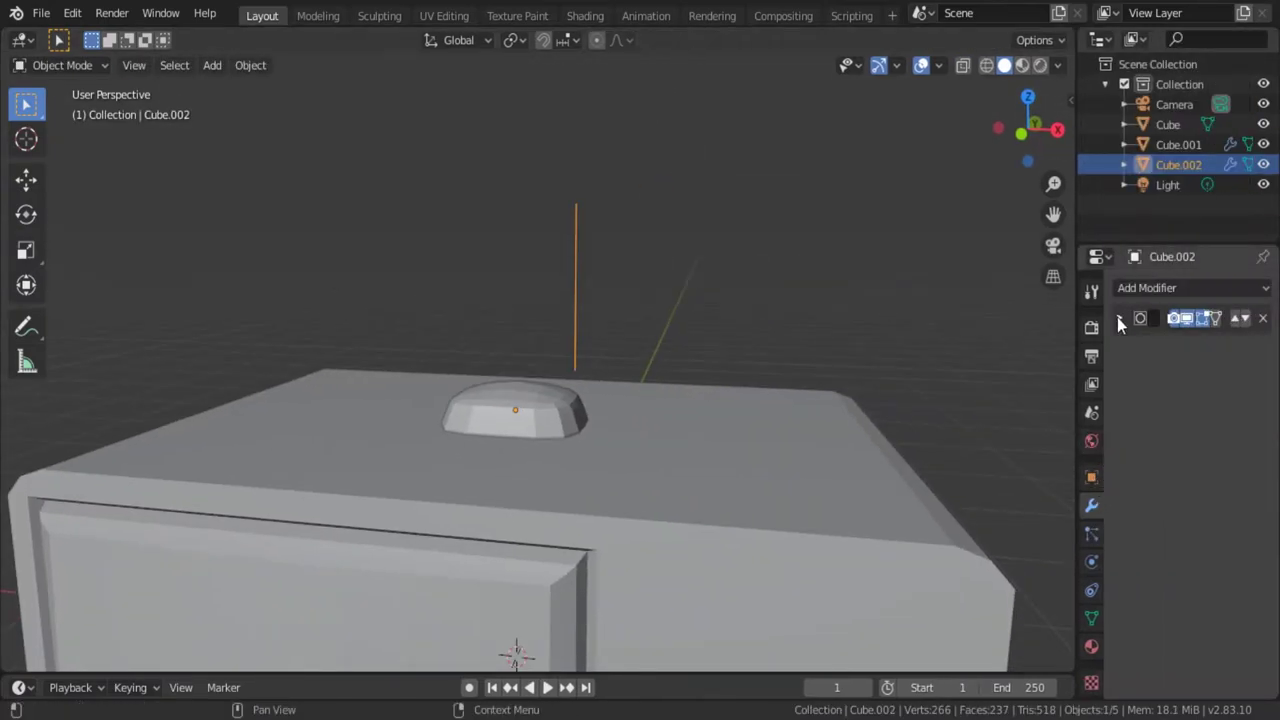
{"action": "left_click", "coordinate": [1119, 317]}
{"action": "left_click", "coordinate": [1262, 317]}
{"action": "left_click", "coordinate": [1150, 288]}
{"action": "left_click", "coordinate": [887, 578]}
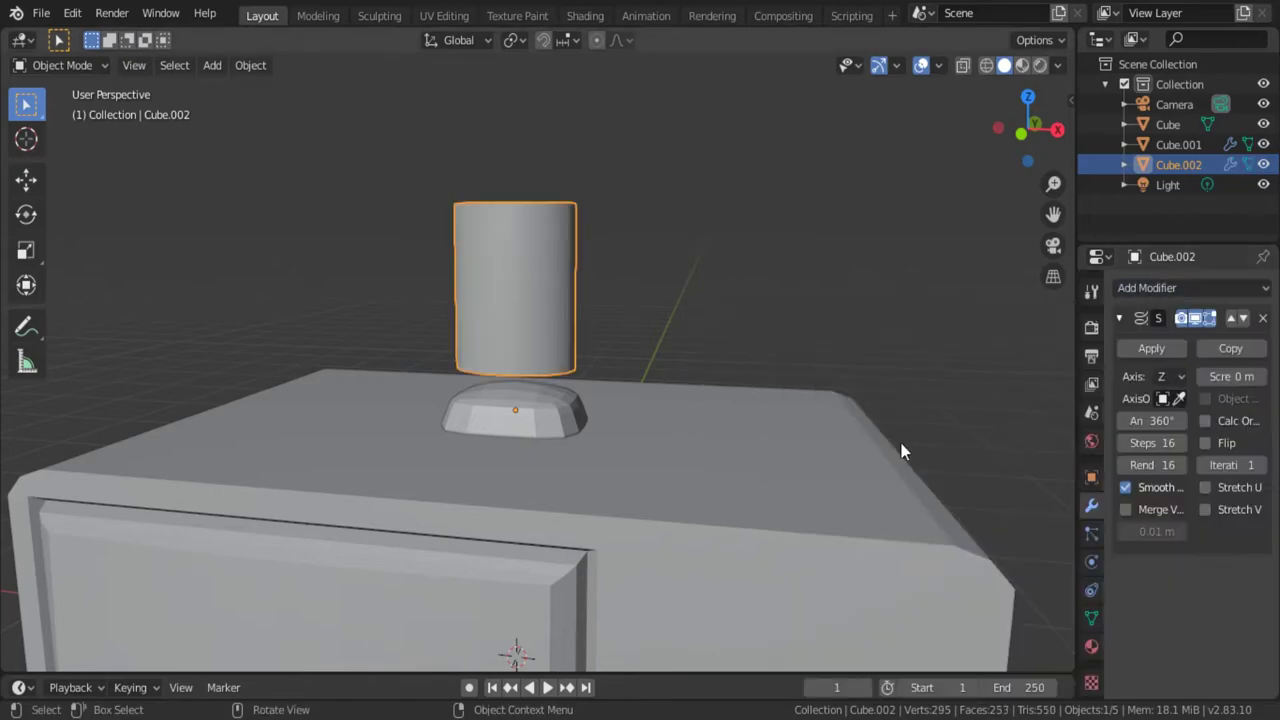
Offset the antenna vertices along X to set the rod's radius.
{"action": "middle_click_drag", "start_coordinate": [900, 449], "coordinate": [729, 545]}
{"action": "scroll", "coordinate": [729, 545], "scroll_direction": "up", "scroll_amount": 3}
{"action": "scroll", "coordinate": [744, 418], "scroll_direction": "down", "scroll_amount": 3}
{"action": "key", "text": "Tab"}
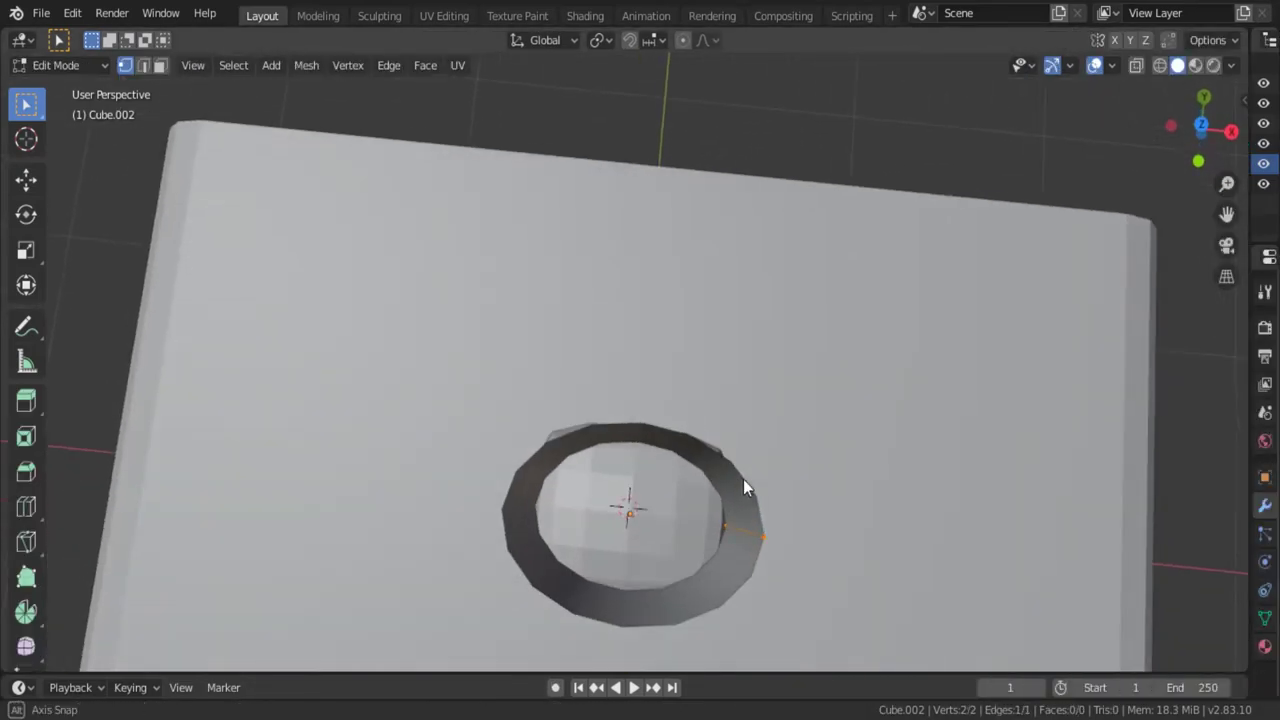
{"action": "key", "text": "KP_7"}
{"action": "middle_click_drag", "start_coordinate": [798, 507], "coordinate": [787, 462]}
{"action": "key", "text": "g"}
{"action": "key", "text": "x"}
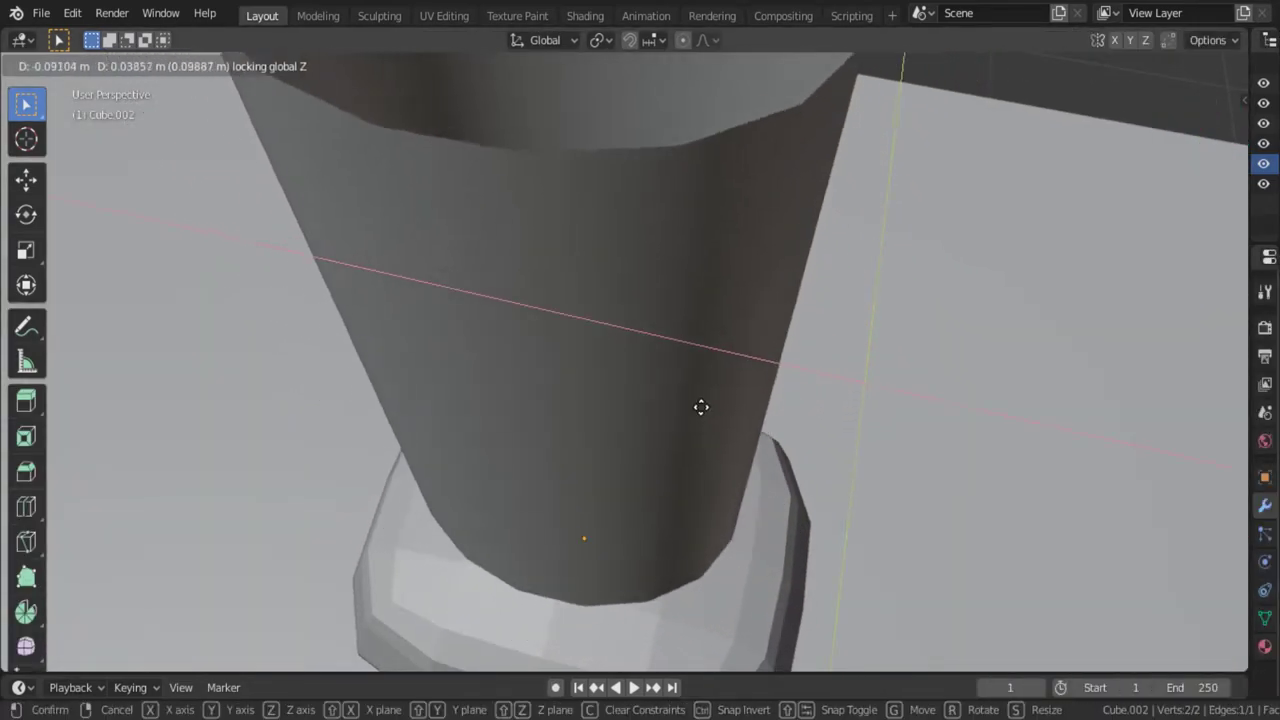
{"action": "left_click", "coordinate": [640, 370]}
Move the top vertex vertically to set the antenna rod's height.
{"action": "scroll", "coordinate": [728, 449], "scroll_direction": "down", "scroll_amount": 5}
{"action": "scroll", "coordinate": [690, 442], "scroll_direction": "up", "scroll_amount": 1}
{"action": "key", "text": "g"}
{"action": "key", "text": "shift+z"}
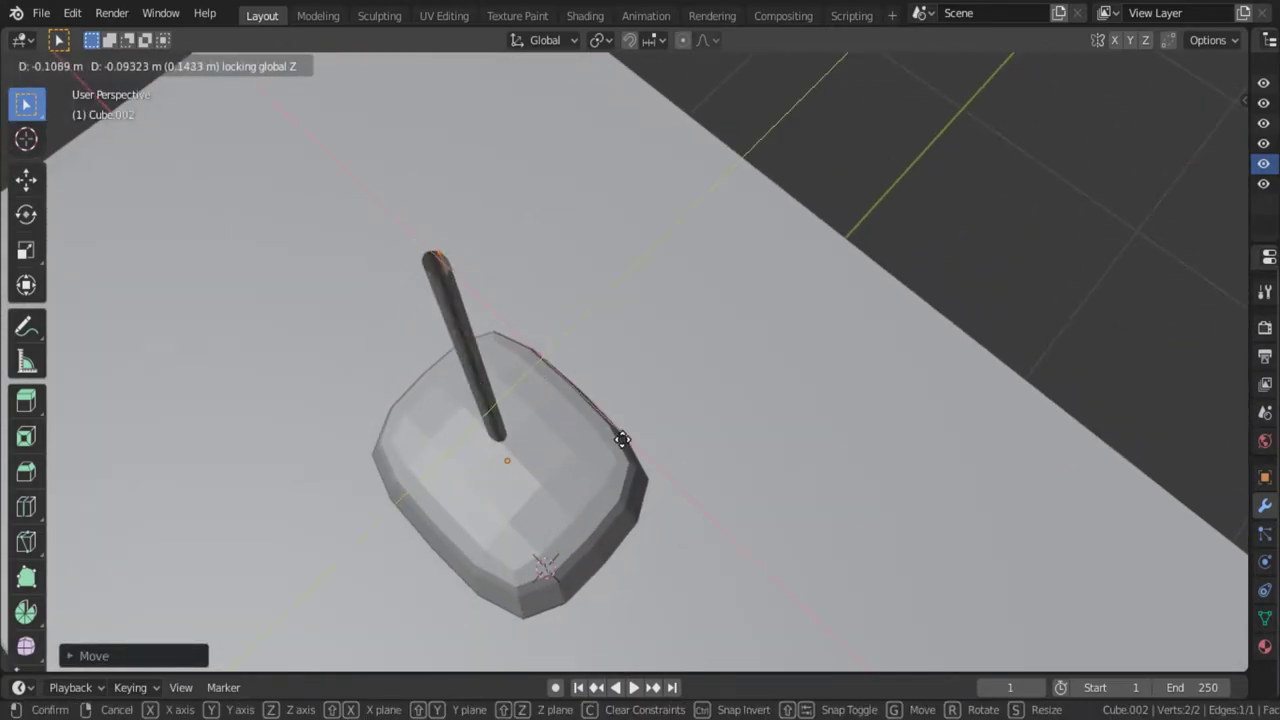
{"action": "left_click", "coordinate": [622, 440]}
{"action": "scroll", "coordinate": [653, 467], "scroll_direction": "down", "scroll_amount": 2}
{"action": "key", "text": "Tab"}
{"action": "mouse_move", "coordinate": [653, 467]}
{"action": "middle_mouse_down"}
{"action": "mouse_move", "coordinate": [713, 569]}
{"action": "mouse_move", "coordinate": [708, 531]}
{"action": "mouse_move", "coordinate": [646, 497]}
{"action": "mouse_move", "coordinate": [678, 545]}
{"action": "mouse_move", "coordinate": [674, 420]}
{"action": "middle_mouse_up"}
Review the rod's vertices from the top view in Edit Mode.
{"action": "key", "text": "KP_7"}
{"action": "key", "text": "Tab"}
{"action": "scroll", "coordinate": [664, 465], "scroll_direction": "up", "scroll_amount": 3}
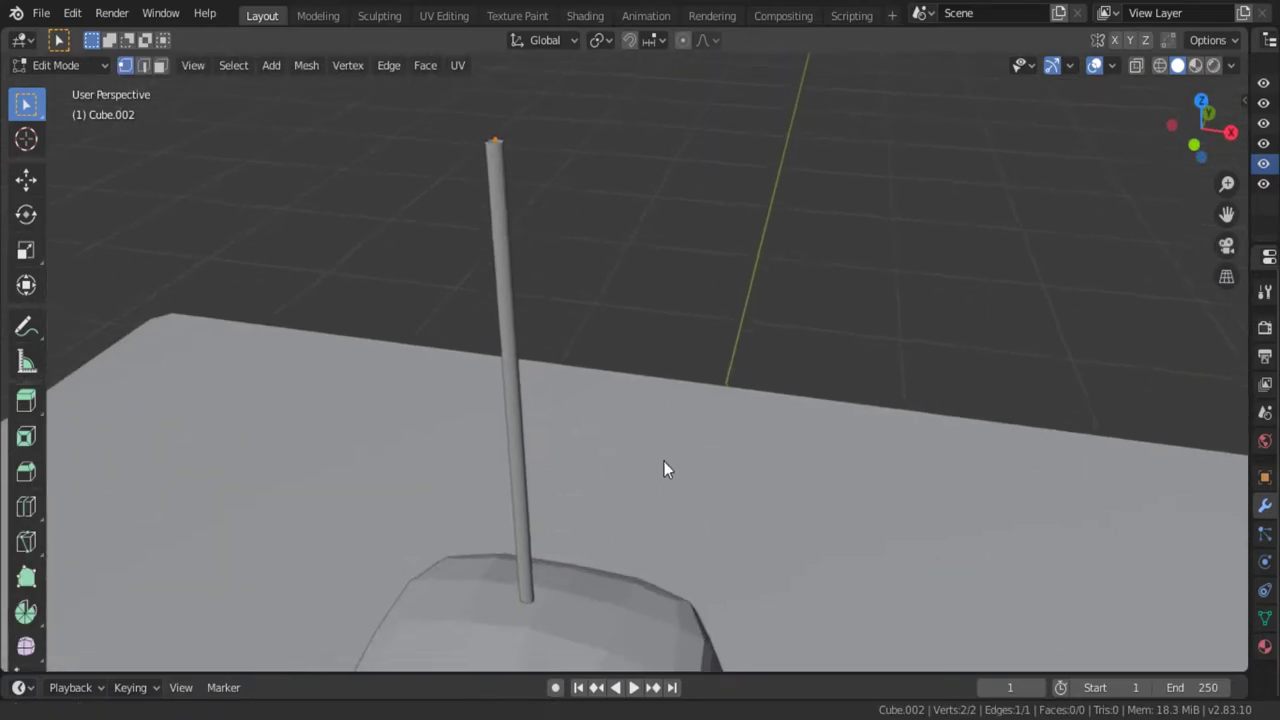
{"action": "scroll", "coordinate": [669, 483], "scroll_direction": "down", "scroll_amount": 1}
{"action": "scroll", "coordinate": [669, 483], "scroll_direction": "down", "scroll_amount": 2}
{"action": "right_click", "coordinate": [549, 222]}
{"action": "key", "text": "Escape"}
{"action": "key", "text": "Tab"}
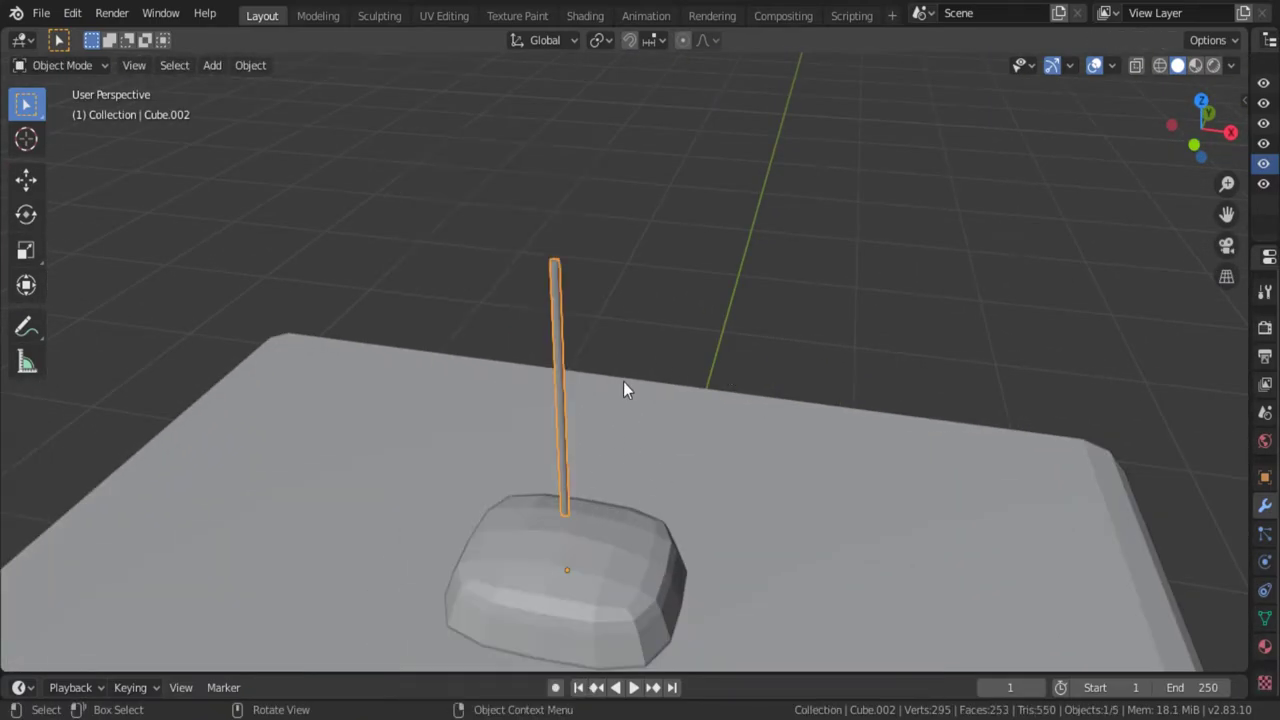
{"action": "key", "text": "Tab"}
Reset the antenna rod's origin from the object context menu.
{"action": "middle_click_drag", "start_coordinate": [1093, 398], "coordinate": [694, 419]}
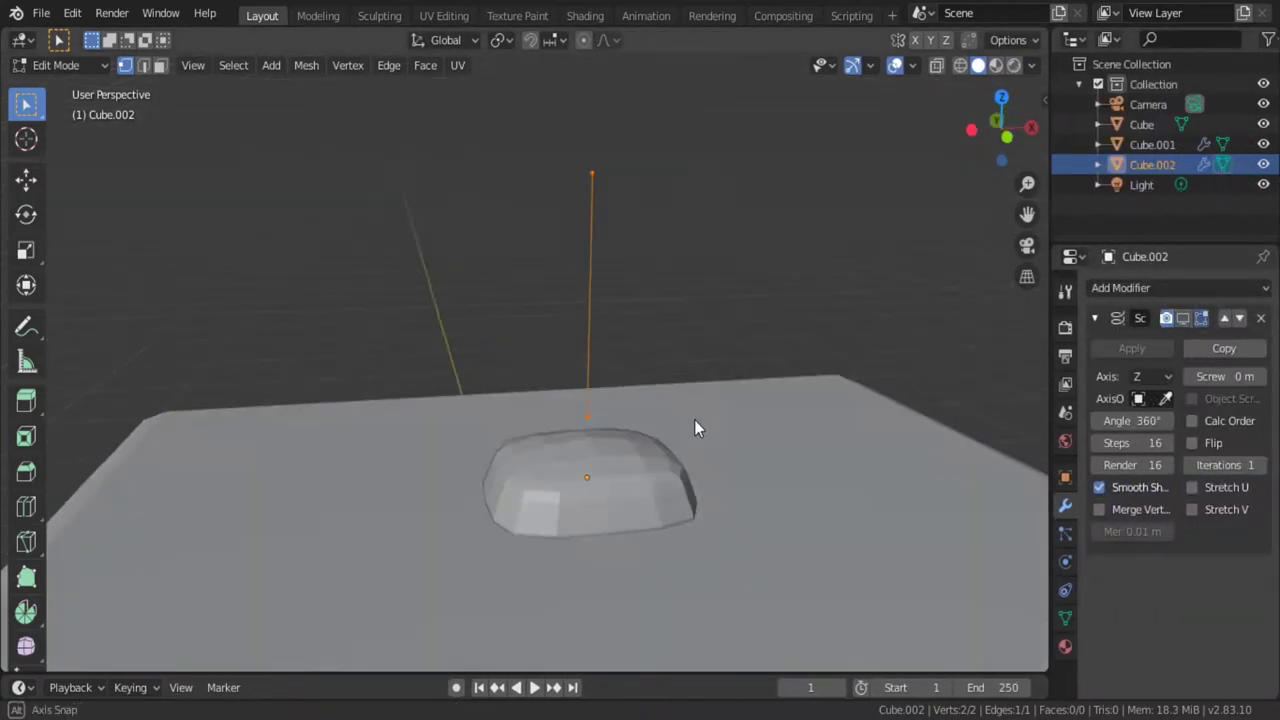
{"action": "right_click", "coordinate": [522, 265]}
{"action": "key", "text": "Escape"}
{"action": "key", "text": "Tab"}
{"action": "right_click", "coordinate": [543, 271]}
{"action": "left_click", "coordinate": [639, 366]}
In Edit Mode, move the rod's vertices from the front view to reshape its profile.
{"action": "middle_click_drag", "start_coordinate": [639, 366], "coordinate": [572, 381]}
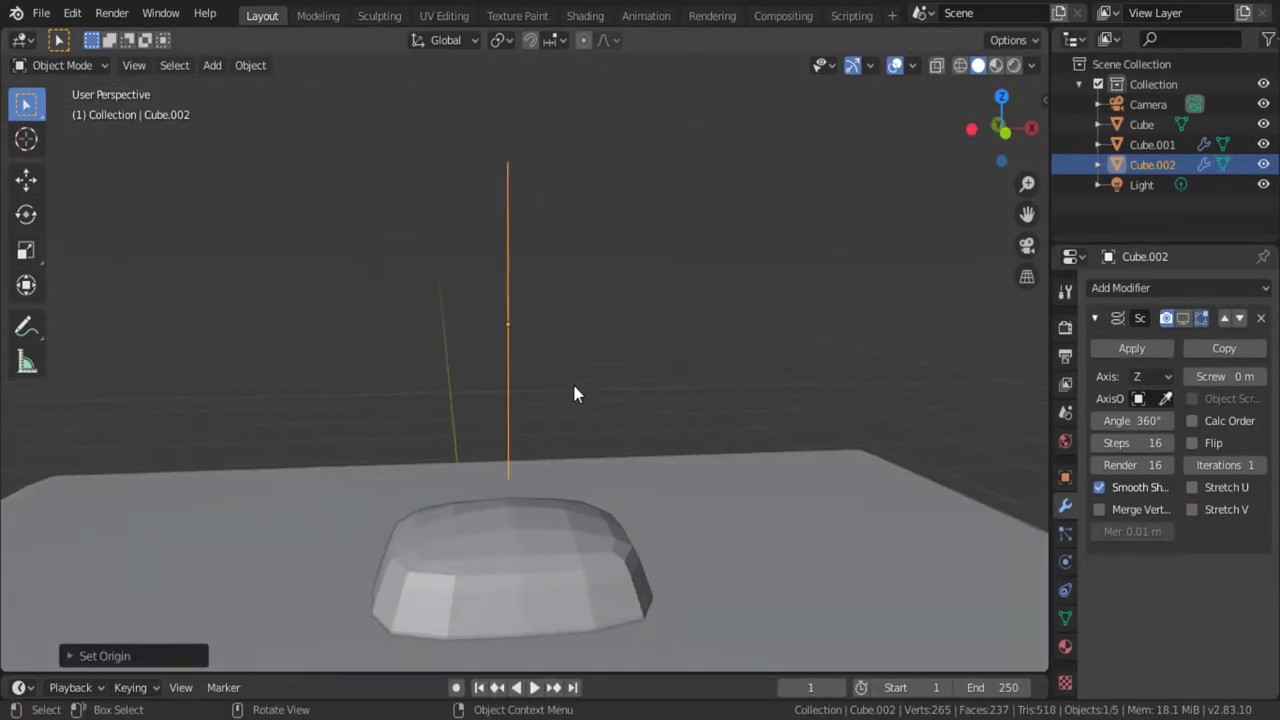
{"action": "key", "text": "Tab"}
{"action": "key", "text": "KP_1"}
{"action": "key", "text": "g"}
{"action": "left_click", "coordinate": [518, 312]}
{"action": "middle_click_drag", "start_coordinate": [518, 312], "coordinate": [942, 311]}
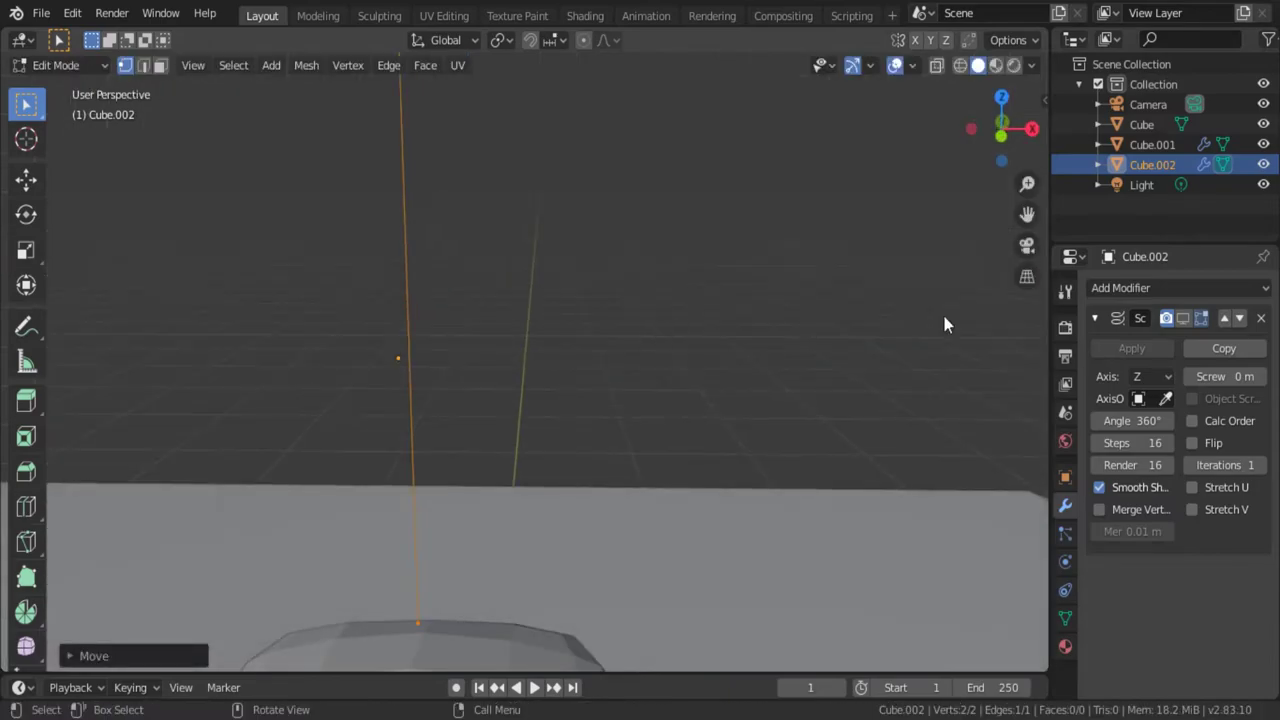
{"action": "key", "text": "Tab"}
{"action": "key", "text": "KP_7"}
Set the rod's radius by moving its vertices along X in front view.
{"action": "key", "text": "Tab"}
{"action": "scroll", "coordinate": [645, 551], "scroll_direction": "up", "scroll_amount": 3}
{"action": "middle_click_drag", "start_coordinate": [621, 490], "coordinate": [631, 467]}
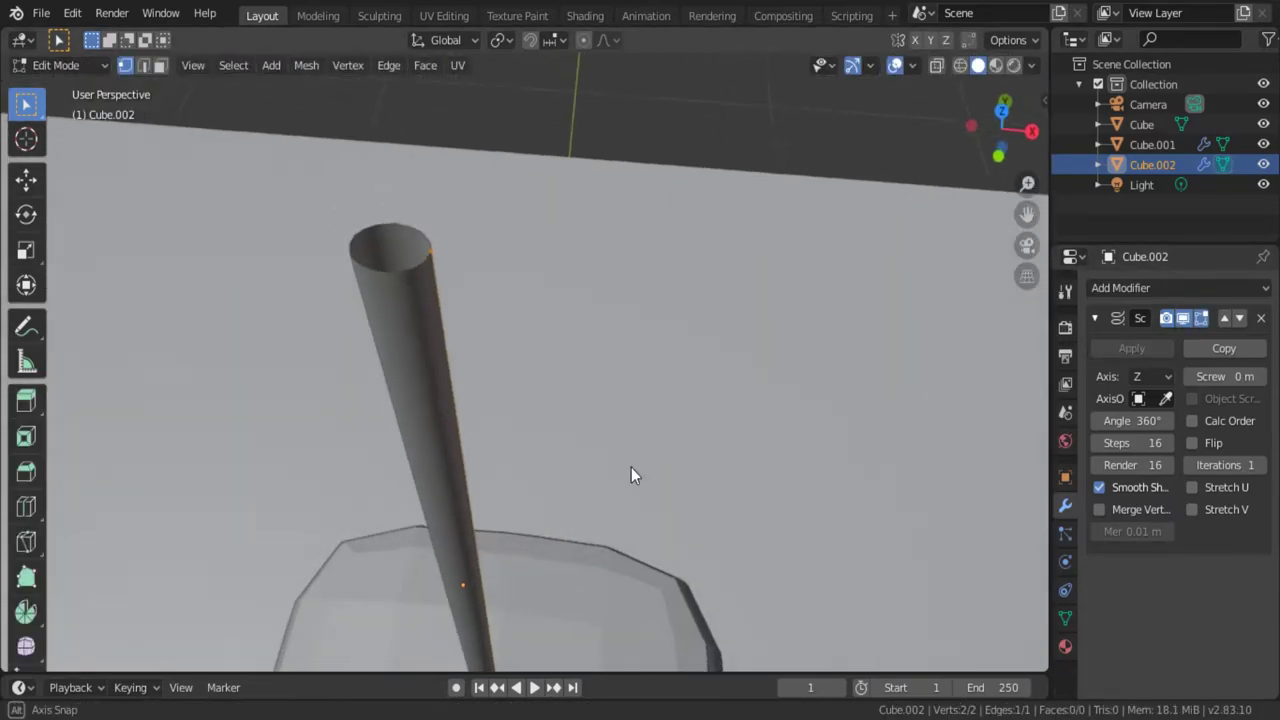
{"action": "scroll", "coordinate": [635, 469], "scroll_direction": "down", "scroll_amount": 3}
{"action": "key", "text": "KP_1"}
{"action": "scroll", "coordinate": [627, 366], "scroll_direction": "up", "scroll_amount": 3}
{"action": "key", "text": "g"}
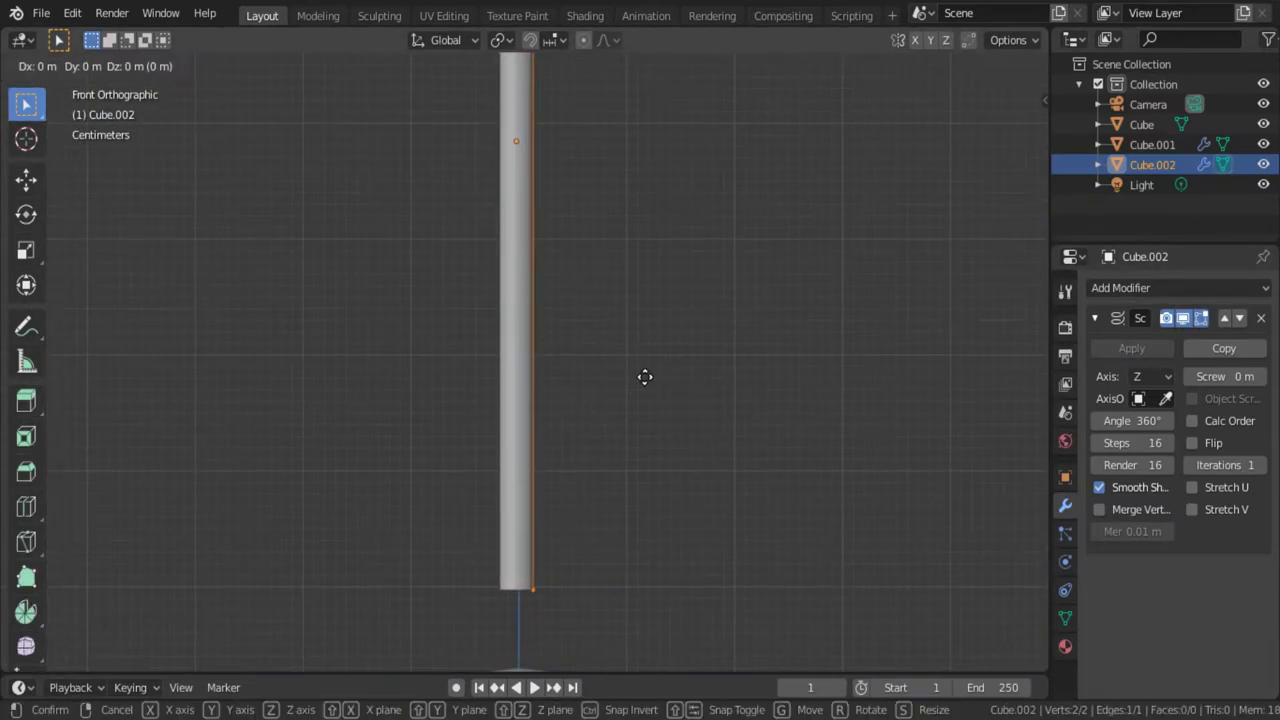
{"action": "key", "text": "x"}
{"action": "left_click", "coordinate": [650, 379]}
{"action": "middle_click_drag", "start_coordinate": [650, 379], "coordinate": [646, 548]}
{"action": "key", "text": "Tab"}
Stretch the rod taller along Z and raise it to its new height.
{"action": "scroll", "coordinate": [646, 548], "scroll_direction": "down", "scroll_amount": 3}
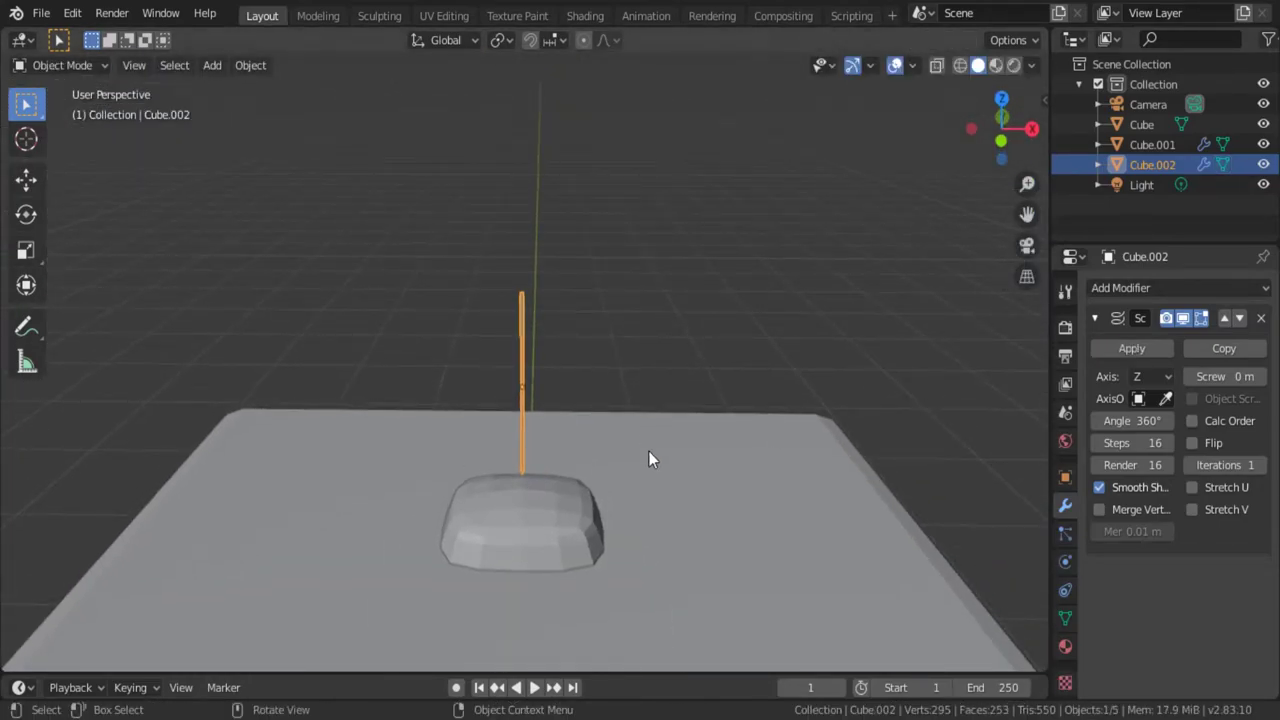
{"action": "key", "text": "KP_1"}
{"action": "scroll", "coordinate": [650, 457], "scroll_direction": "down", "scroll_amount": 2}
{"action": "key", "text": "s"}
{"action": "key", "text": "z"}
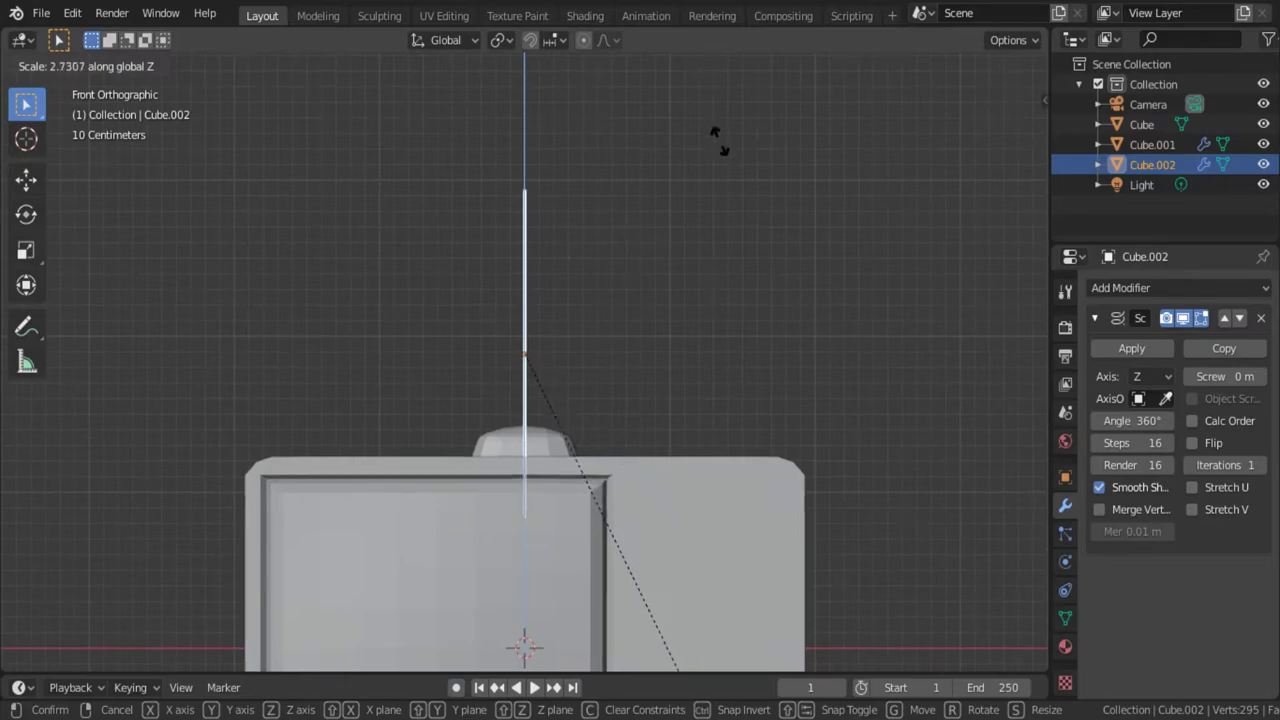
{"action": "left_click", "coordinate": [563, 263]}
{"action": "key", "text": "g"}
{"action": "key", "text": "z"}
{"action": "left_click", "coordinate": [573, 169]}
Apply the Screw modifier so the rod becomes a real 32-vertex tube mesh.
{"action": "key", "text": "Tab"}
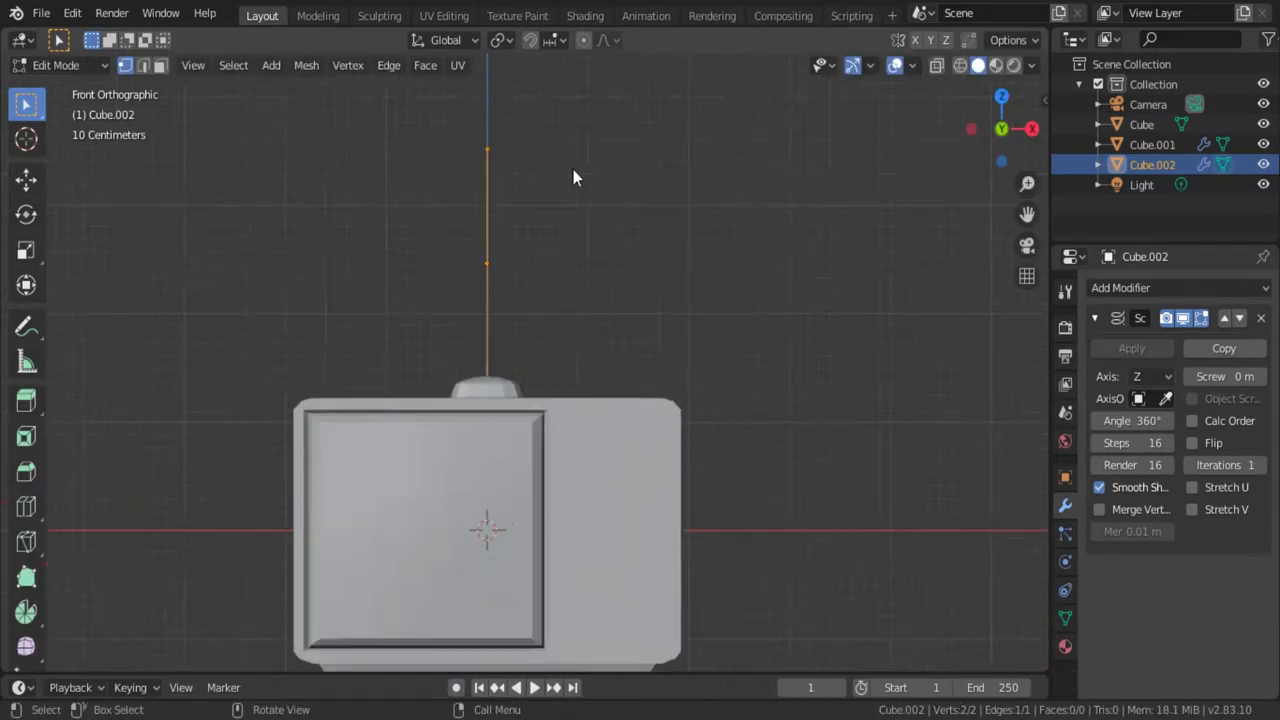
{"action": "key", "text": "Tab"}
{"action": "scroll", "coordinate": [566, 264], "scroll_direction": "down", "scroll_amount": 1}
{"action": "middle_click_drag", "start_coordinate": [744, 317], "coordinate": [569, 407]}
{"action": "scroll", "coordinate": [587, 312], "scroll_direction": "up", "scroll_amount": 2}
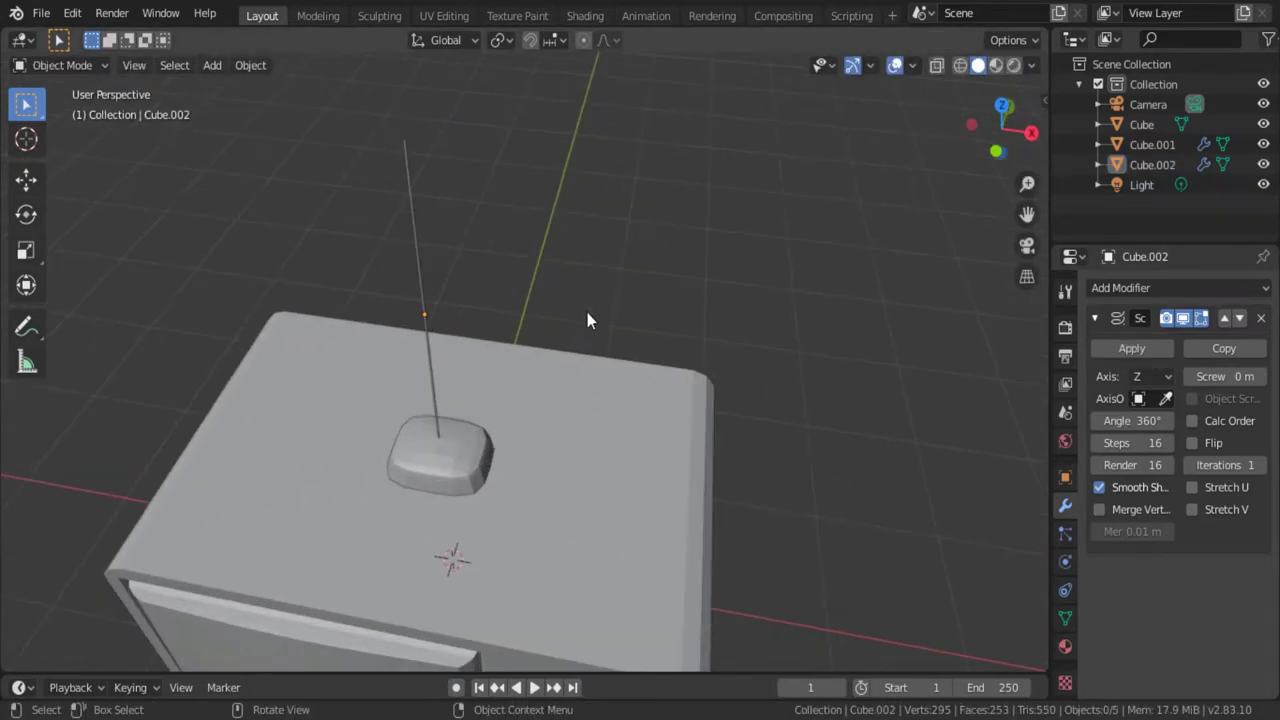
{"action": "left_click", "coordinate": [1131, 348]}
{"action": "scroll", "coordinate": [583, 326], "scroll_direction": "down", "scroll_amount": 1}
{"action": "scroll", "coordinate": [583, 326], "scroll_direction": "up", "scroll_amount": 3}
Taper the antenna tip by scaling its top vertices flat with Shift+Z.
{"action": "key", "text": "Tab"}
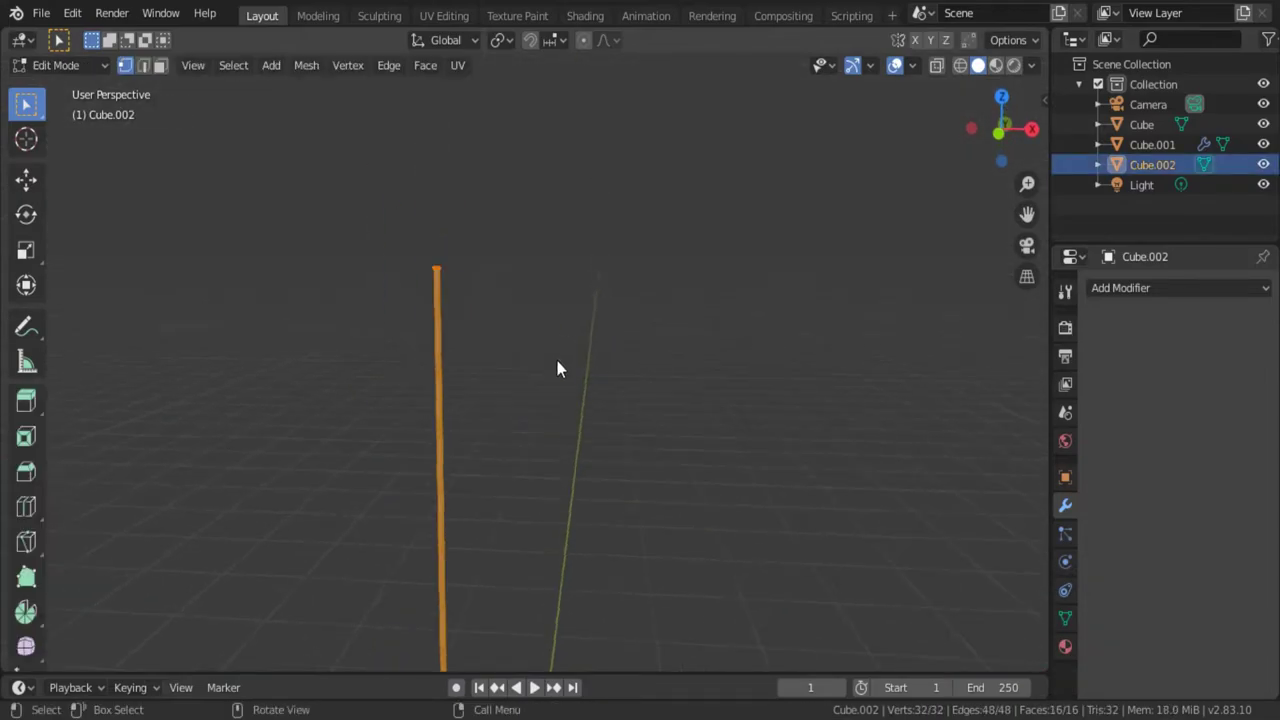
{"action": "left_click_drag", "start_coordinate": [522, 319], "coordinate": [522, 319]}
{"action": "key", "text": "s"}
{"action": "key", "text": "shift+z"}
{"action": "key", "text": "Return"}
{"action": "key", "text": "Tab"}
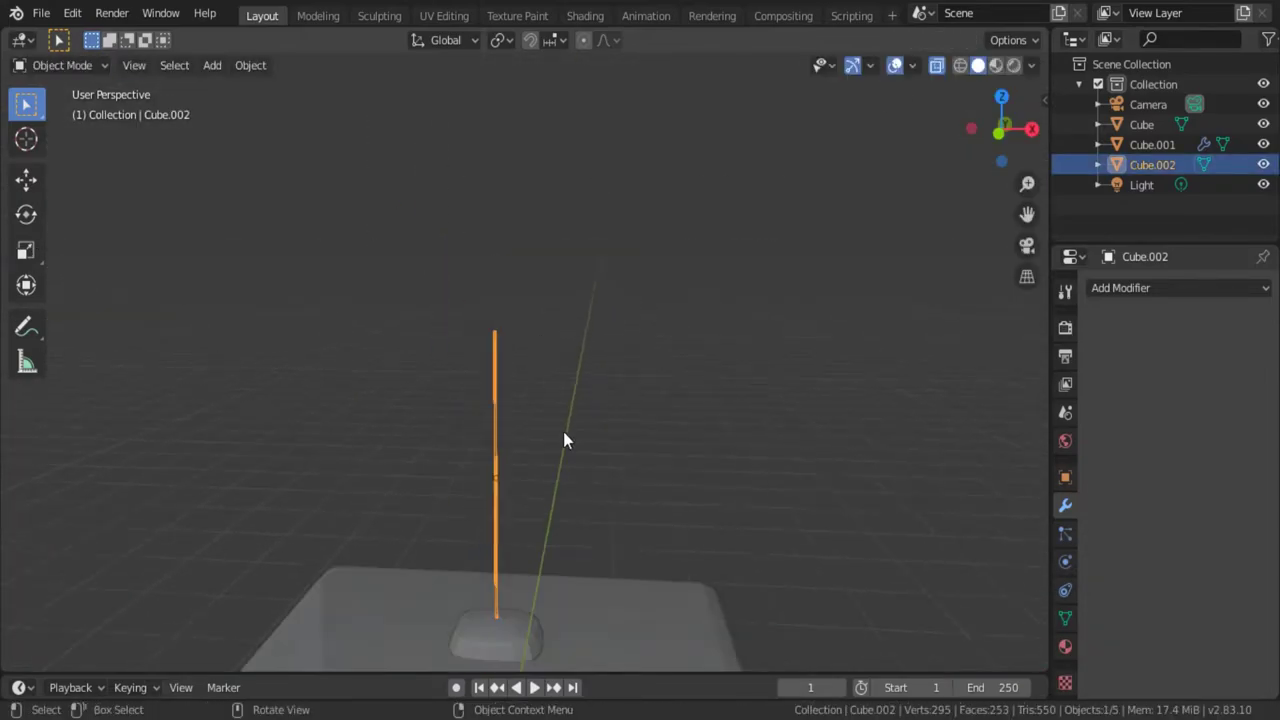
Tilt the antenna rod and shift it along X in the front view.
{"action": "scroll", "coordinate": [563, 431], "scroll_direction": "down", "scroll_amount": 2}
{"action": "mouse_move", "coordinate": [863, 128]}
{"action": "middle_mouse_down"}
{"action": "mouse_move", "coordinate": [734, 253]}
{"action": "mouse_move", "coordinate": [720, 339]}
{"action": "middle_mouse_up"}
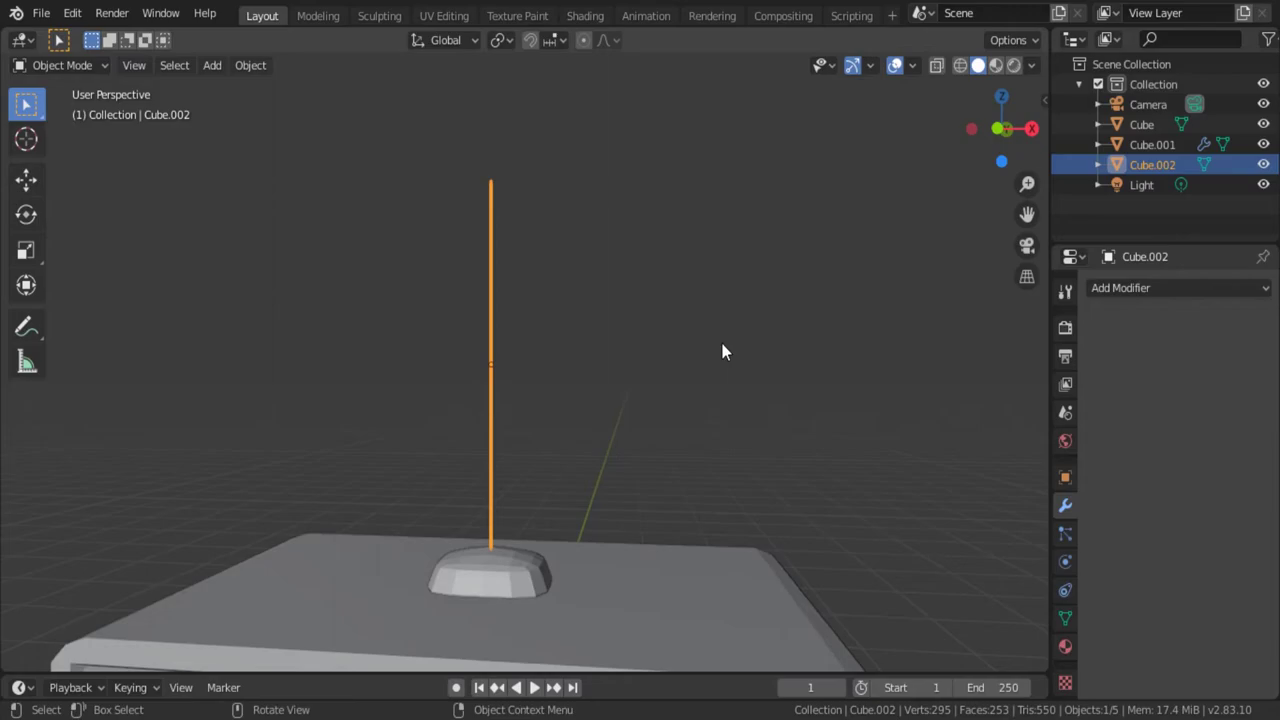
{"action": "key", "text": "r"}
{"action": "left_click", "coordinate": [774, 498]}
{"action": "key", "text": "KP_1"}
{"action": "key", "text": "g"}
{"action": "key", "text": "x"}
{"action": "left_click", "coordinate": [865, 521]}
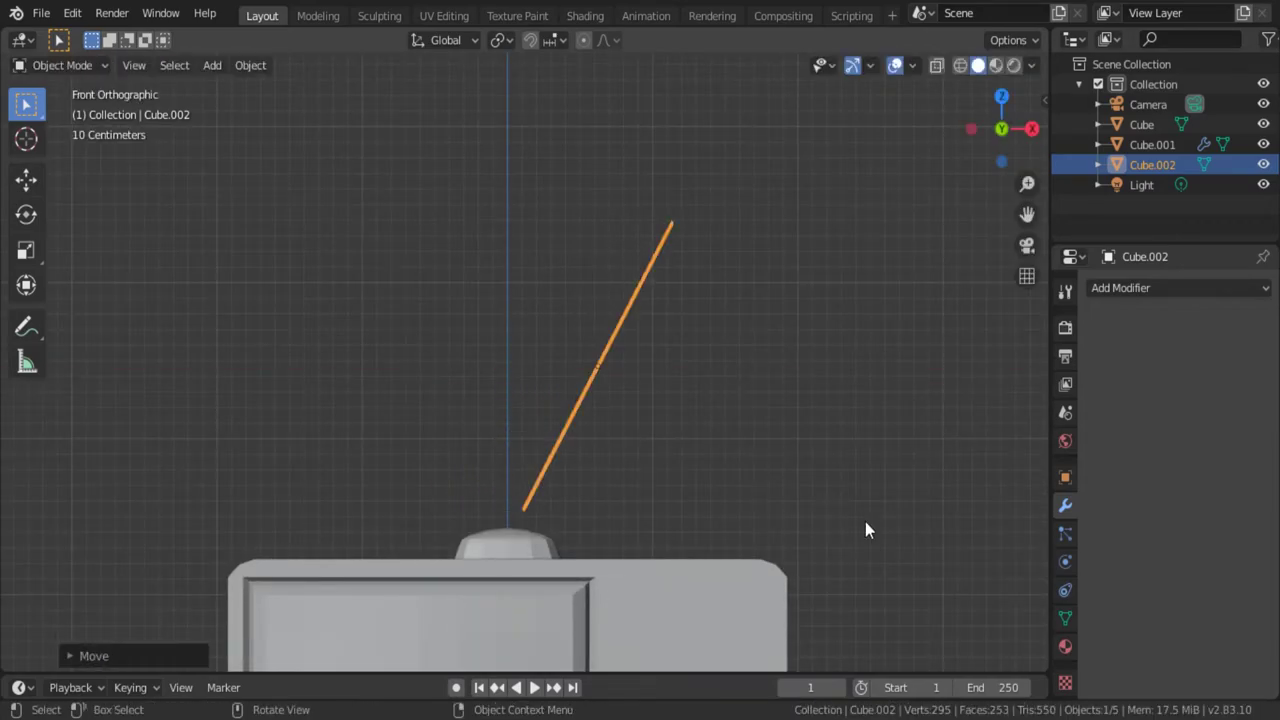
Undo the stray transform and seat the antenna base back on the top mount.
{"action": "key", "text": "g"}
{"action": "key", "text": "x"}
{"action": "key", "text": "Escape"}
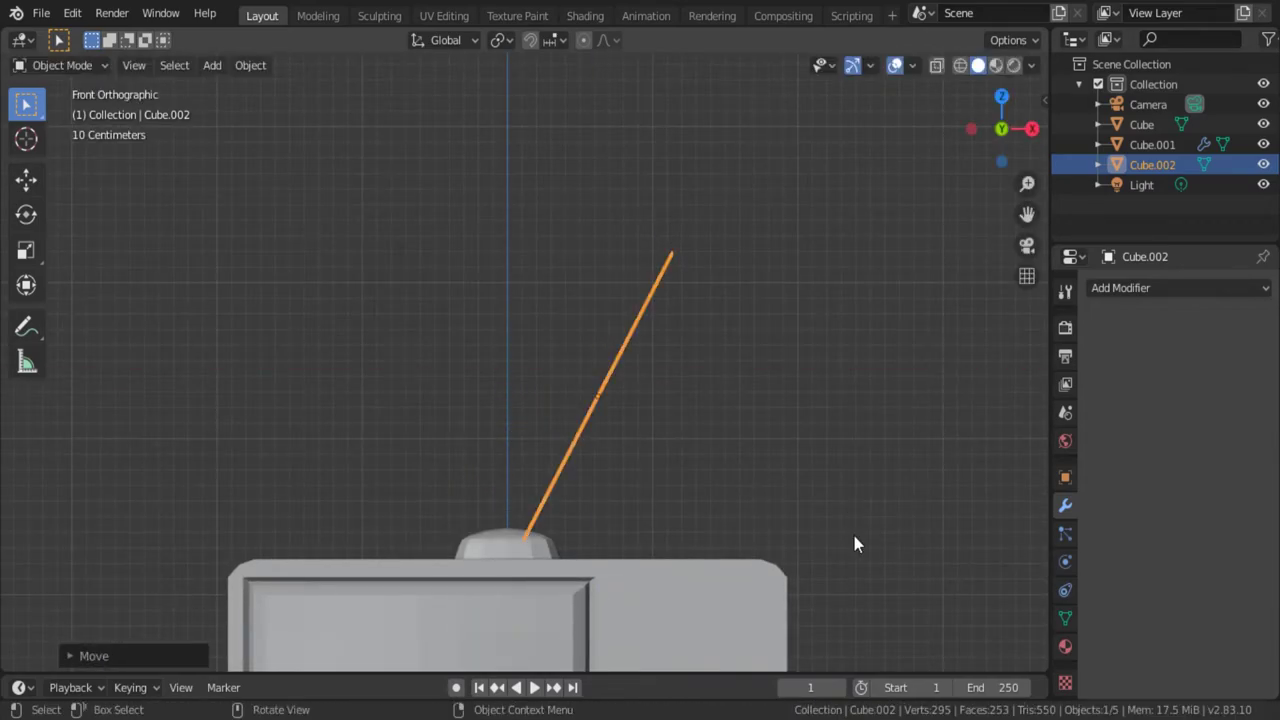
{"action": "key", "text": "ctrl+z"}
{"action": "key", "text": "g"}
{"action": "left_click", "coordinate": [840, 475]}
Rotate the rod around Y so it leans diagonally to the right.
{"action": "key", "text": "g"}
{"action": "key", "text": "z"}
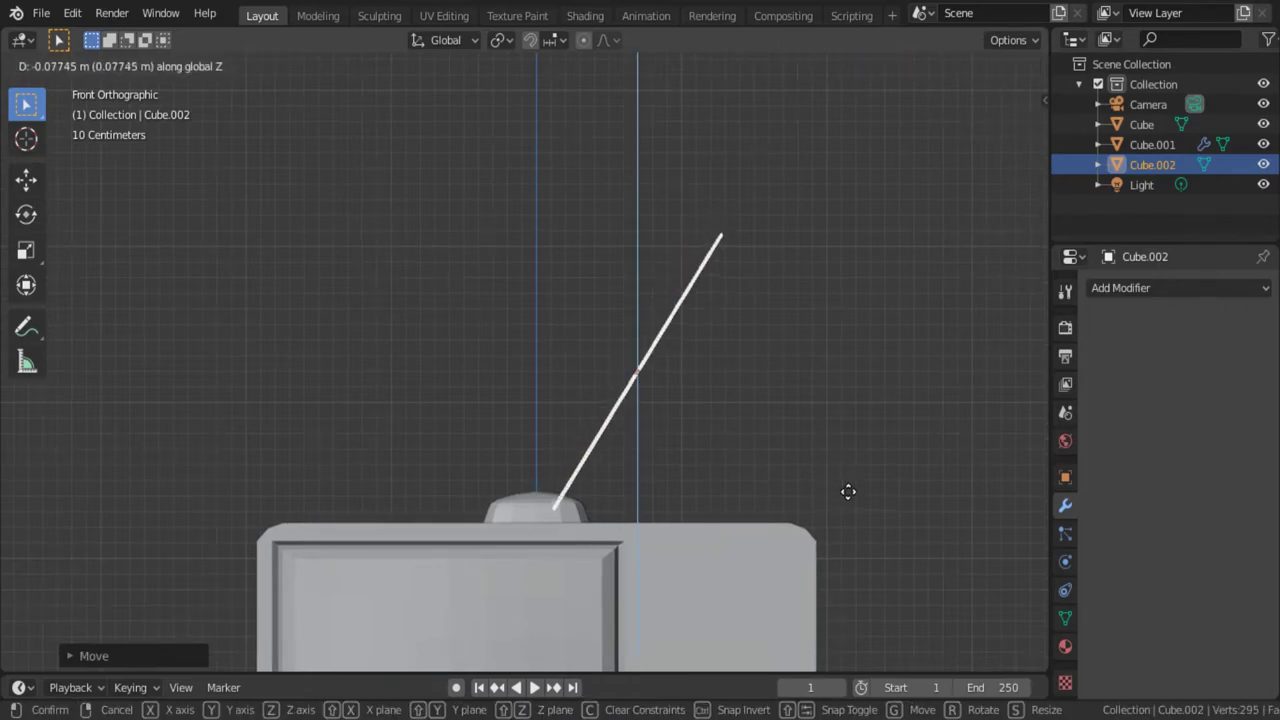
{"action": "key", "text": "r"}
{"action": "key", "text": "y"}
{"action": "left_click", "coordinate": [893, 568]}
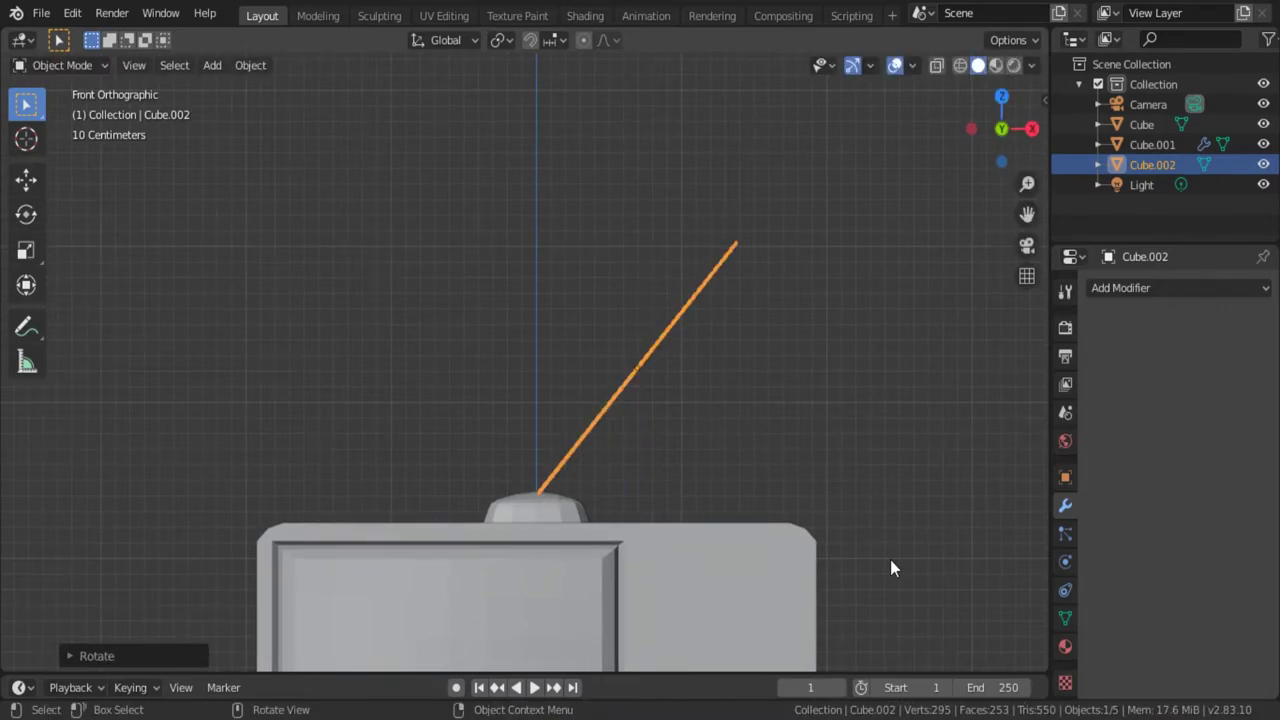
{"action": "left_click", "coordinate": [877, 489]}
{"action": "middle_click_drag", "start_coordinate": [877, 489], "coordinate": [697, 460]}
{"action": "key", "text": "KP_1"}
Duplicate the antenna, move the copy left along X and rotate it around Y to lean left.
{"action": "key", "text": "shift+d"}
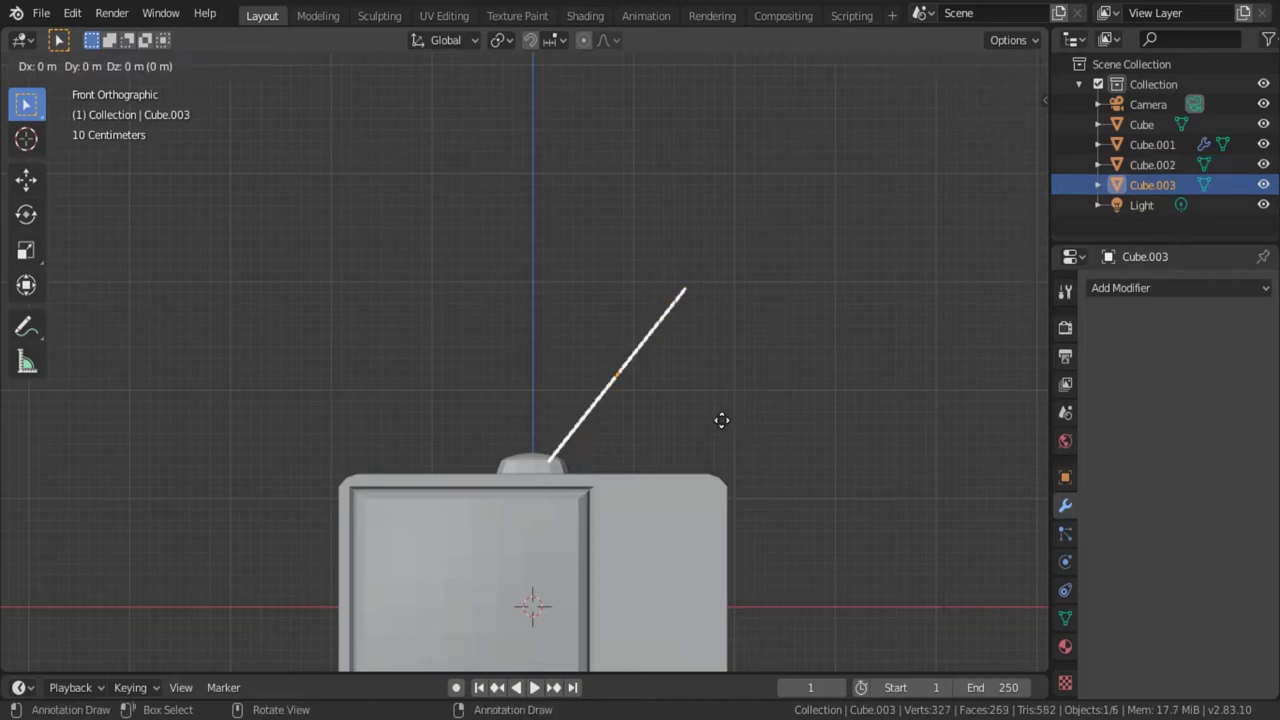
{"action": "key", "text": "g"}
{"action": "key", "text": "x"}
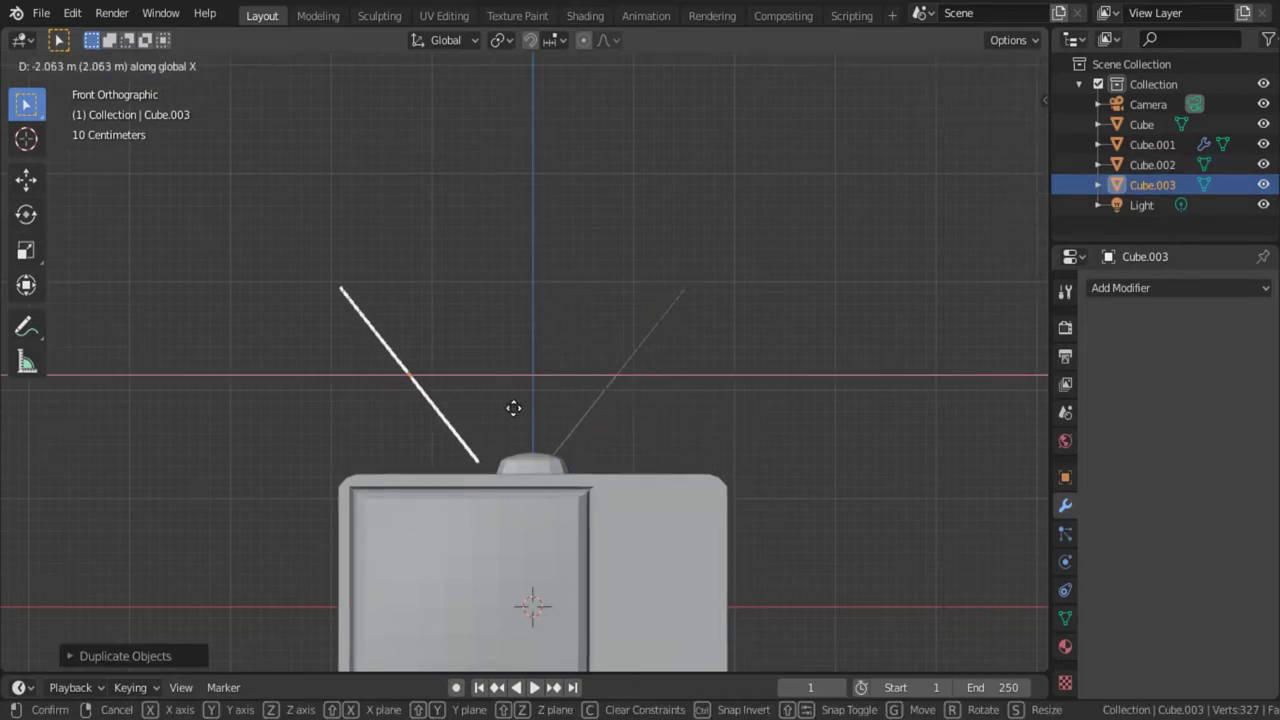
{"action": "left_click", "coordinate": [563, 420]}
{"action": "key", "text": "r"}
{"action": "key", "text": "y"}
{"action": "left_click", "coordinate": [516, 402]}
{"action": "key", "text": "g"}
{"action": "key", "text": "x"}
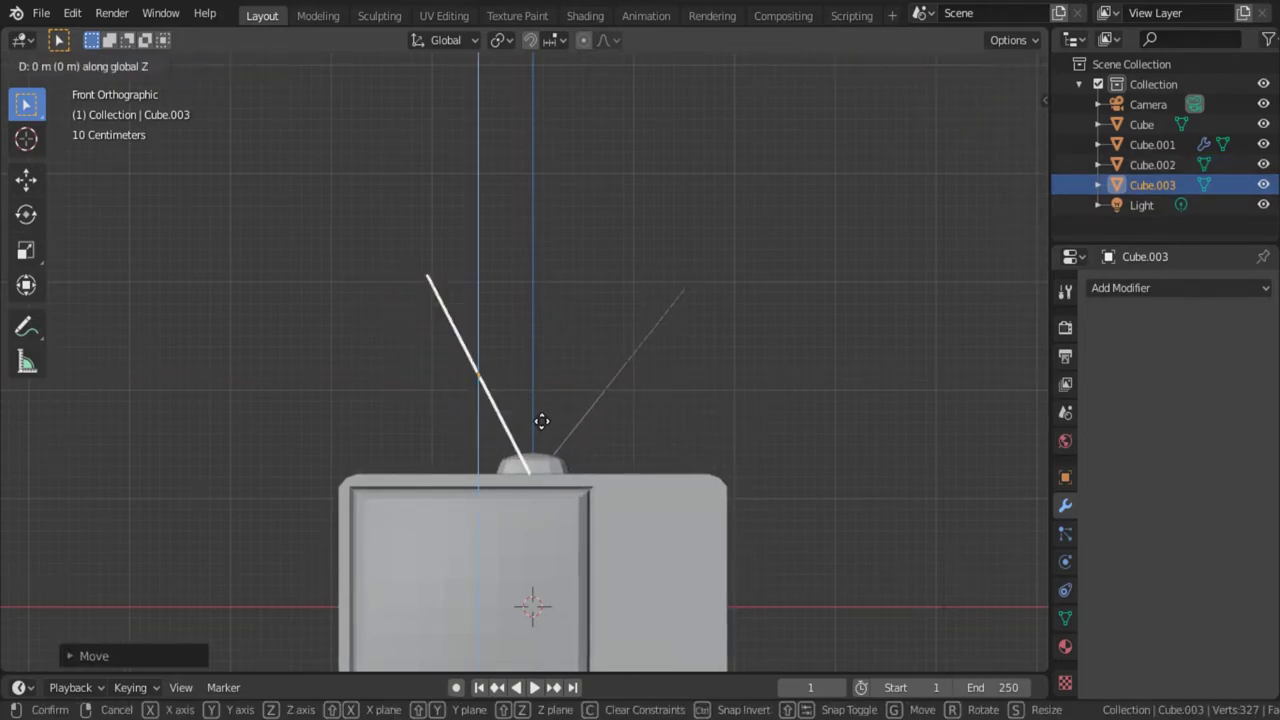
{"action": "left_click", "coordinate": [528, 400]}
Lengthen the copy's tip up and left, then set its origin to geometry.
{"action": "scroll", "coordinate": [554, 415], "scroll_direction": "up", "scroll_amount": 3}
{"action": "key", "text": "Tab"}
{"action": "key", "text": "g"}
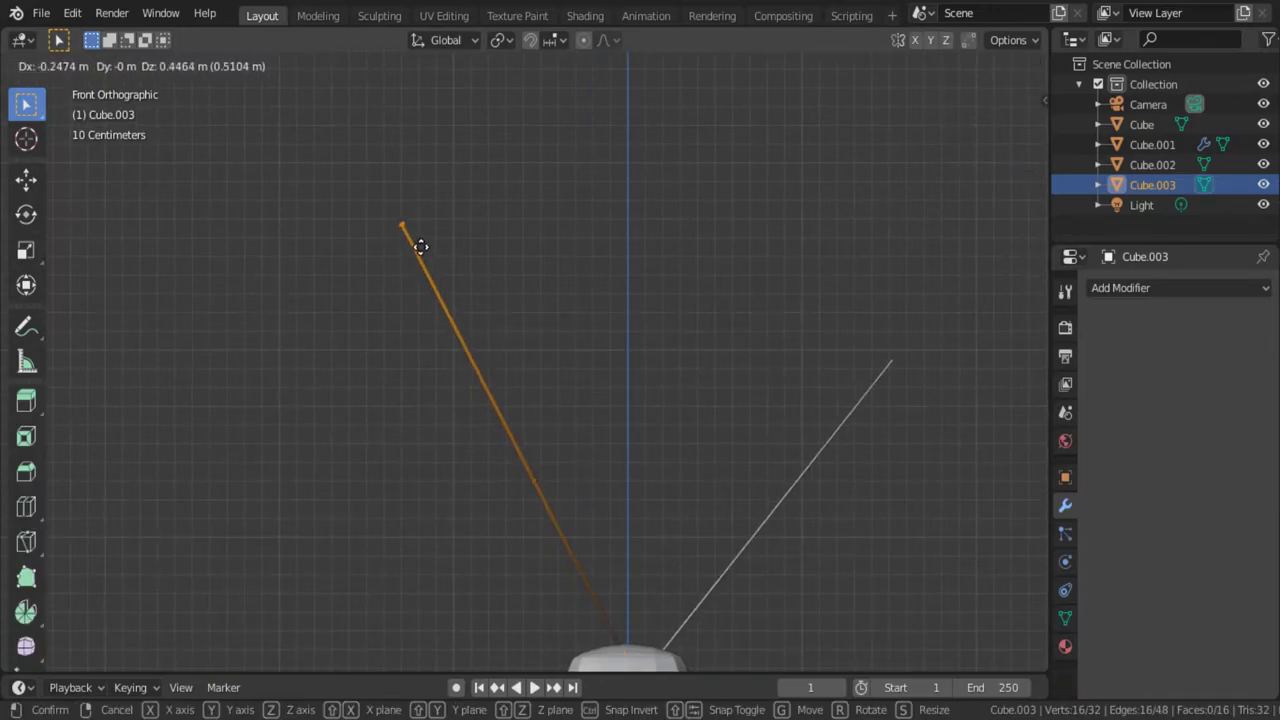
{"action": "left_click", "coordinate": [420, 246]}
{"action": "key", "text": "Tab"}
{"action": "scroll", "coordinate": [623, 428], "scroll_direction": "down", "scroll_amount": 2}
{"action": "right_click", "coordinate": [552, 440]}
{"action": "left_click", "coordinate": [605, 418]}
Inspect the two antennas and the TV body from a perspective view.
{"action": "left_click", "coordinate": [714, 508]}
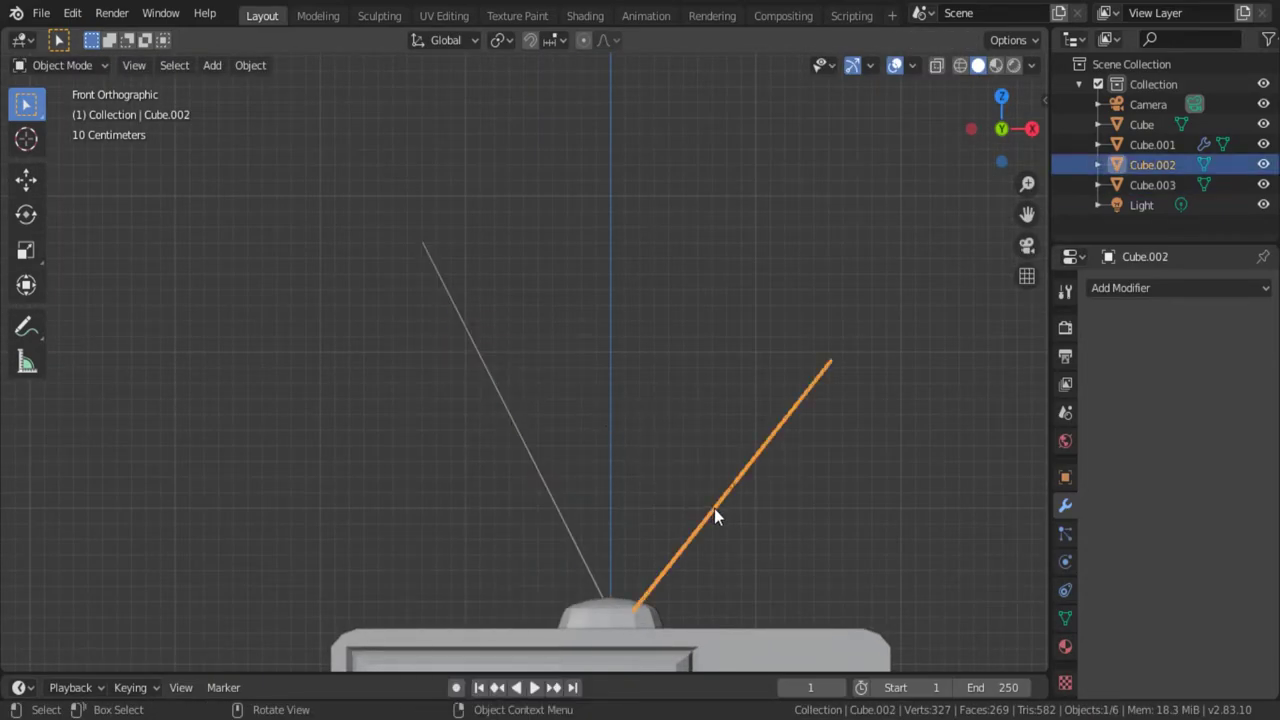
{"action": "mouse_move", "coordinate": [714, 508]}
{"action": "middle_mouse_down"}
{"action": "mouse_move", "coordinate": [794, 573]}
{"action": "mouse_move", "coordinate": [731, 358]}
{"action": "mouse_move", "coordinate": [742, 570]}
{"action": "mouse_move", "coordinate": [720, 543]}
{"action": "mouse_move", "coordinate": [743, 466]}
{"action": "mouse_move", "coordinate": [849, 466]}
{"action": "mouse_move", "coordinate": [717, 447]}
{"action": "mouse_move", "coordinate": [832, 434]}
{"action": "middle_mouse_up"}
{"action": "scroll", "coordinate": [720, 543], "scroll_direction": "up", "scroll_amount": 3}
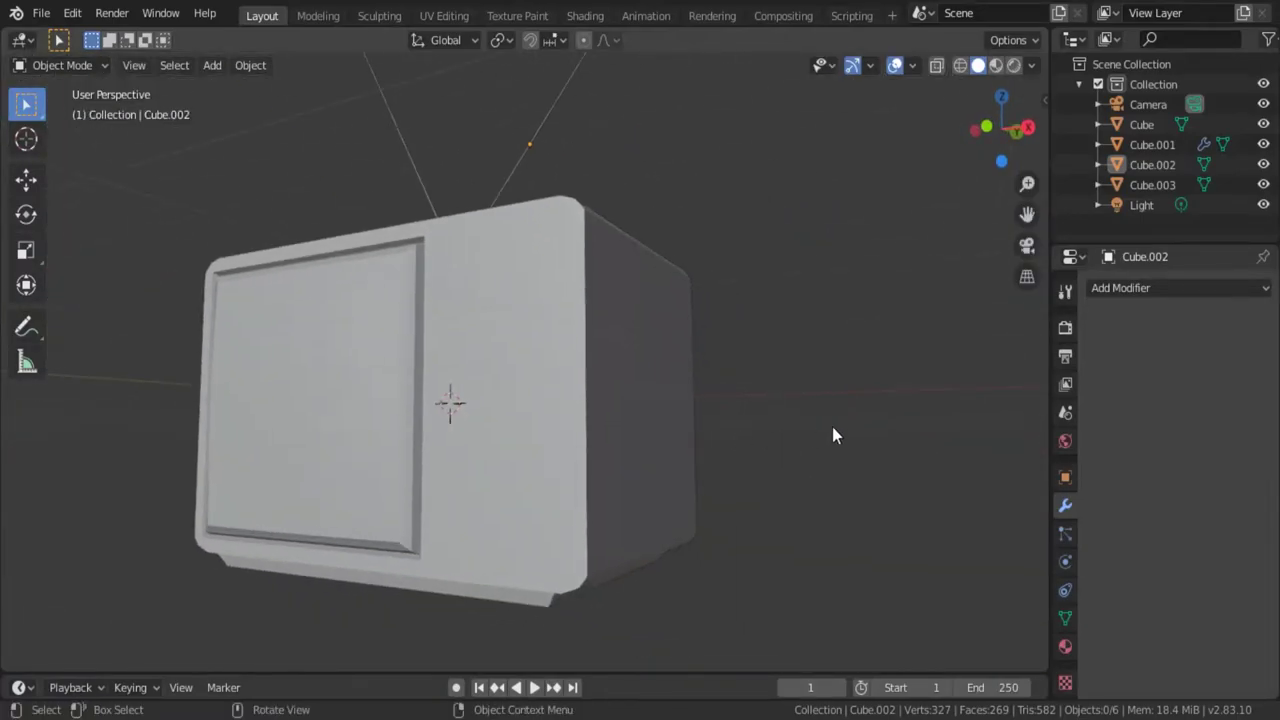
{"action": "key", "text": "Tab"}
{"action": "scroll", "coordinate": [503, 420], "scroll_direction": "up", "scroll_amount": 3}
{"action": "left_click", "coordinate": [506, 424]}
{"action": "key", "text": "Tab"}
{"action": "mouse_move", "coordinate": [506, 424]}
{"action": "middle_mouse_down"}
{"action": "mouse_move", "coordinate": [626, 472]}
{"action": "mouse_move", "coordinate": [777, 411]}
{"action": "mouse_move", "coordinate": [619, 390]}
{"action": "mouse_move", "coordinate": [622, 325]}
{"action": "mouse_move", "coordinate": [703, 309]}
{"action": "middle_mouse_up"}
{"action": "left_click", "coordinate": [622, 325]}
Try moving all objects together in top view, then undo the move.
{"action": "key", "text": "KP_7"}
{"action": "key", "text": "a"}
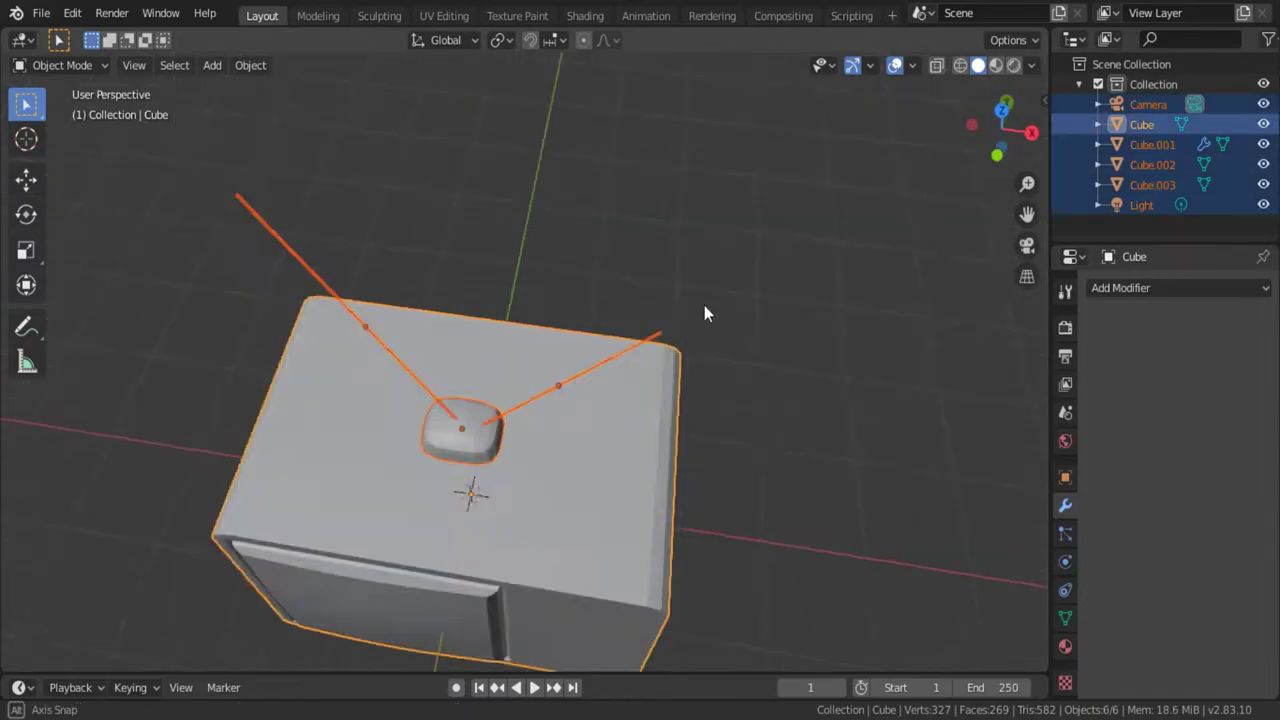
{"action": "key", "text": "g"}
{"action": "left_click", "coordinate": [689, 326]}
{"action": "key", "text": "ctrl+z"}
{"action": "key", "text": "ctrl+z"}
{"action": "key", "text": "KP_7"}
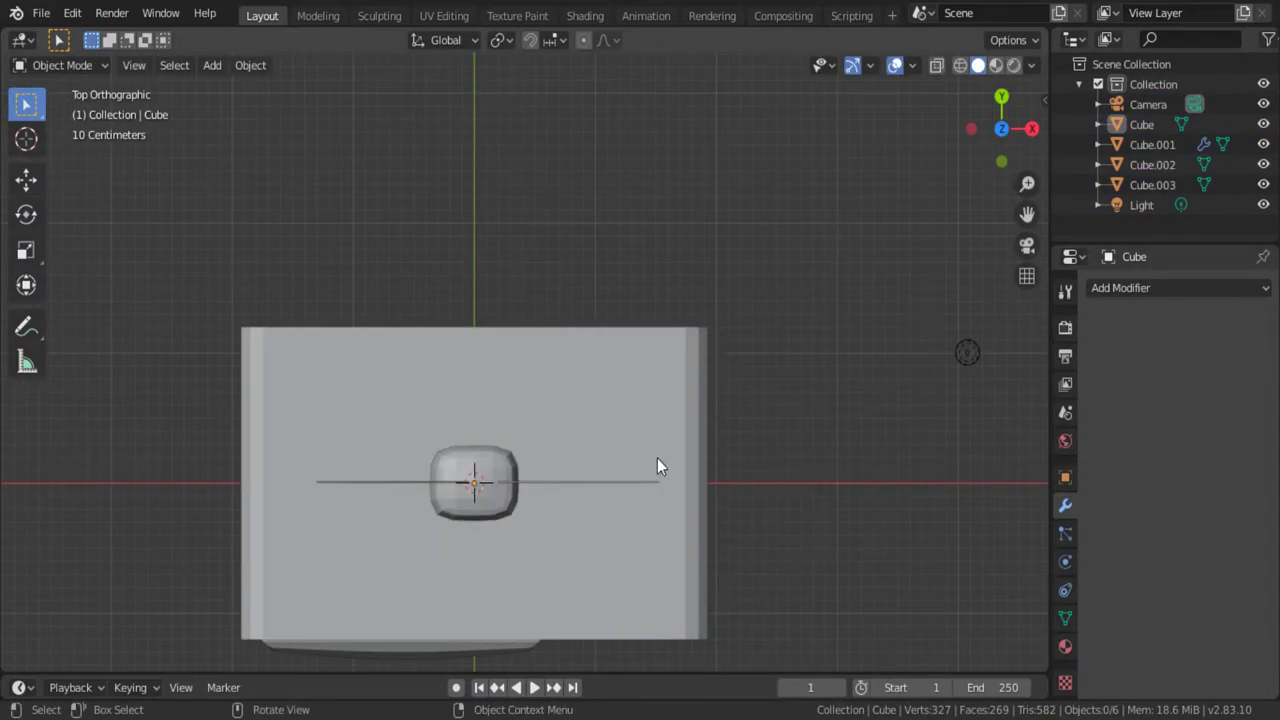
Add a 16-vertex circle mesh and enter Edit Mode on it.
{"action": "key", "text": "shift+a"}
{"action": "left_click", "coordinate": [716, 345]}
{"action": "key", "text": "Return"}
{"action": "scroll", "coordinate": [472, 469], "scroll_direction": "up", "scroll_amount": 3}
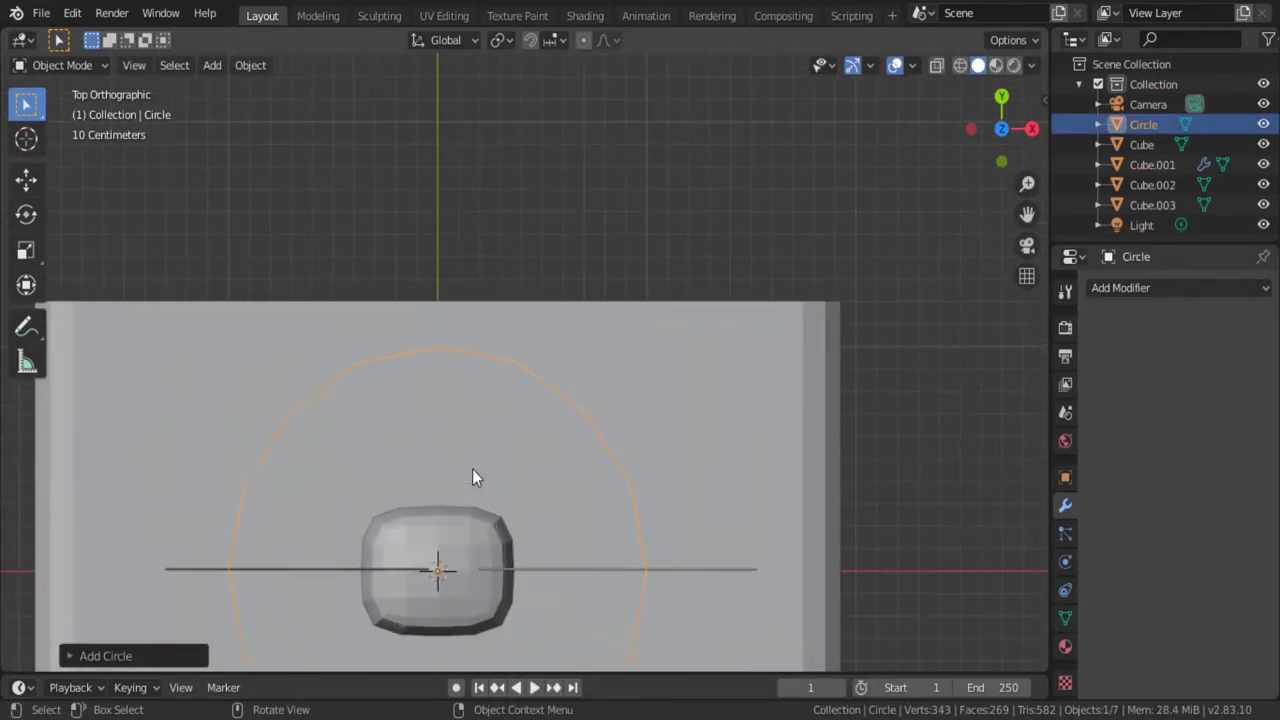
{"action": "key", "text": "Tab"}
{"action": "mouse_move", "coordinate": [623, 444]}
{"action": "middle_mouse_down"}
{"action": "mouse_move", "coordinate": [586, 472]}
{"action": "mouse_move", "coordinate": [632, 466]}
{"action": "middle_mouse_up"}
Extrude and scale the circle's rim into a raised, stepped wall with an inward flange.
{"action": "key", "text": "e"}
{"action": "left_click", "coordinate": [590, 475]}
{"action": "key", "text": "s"}
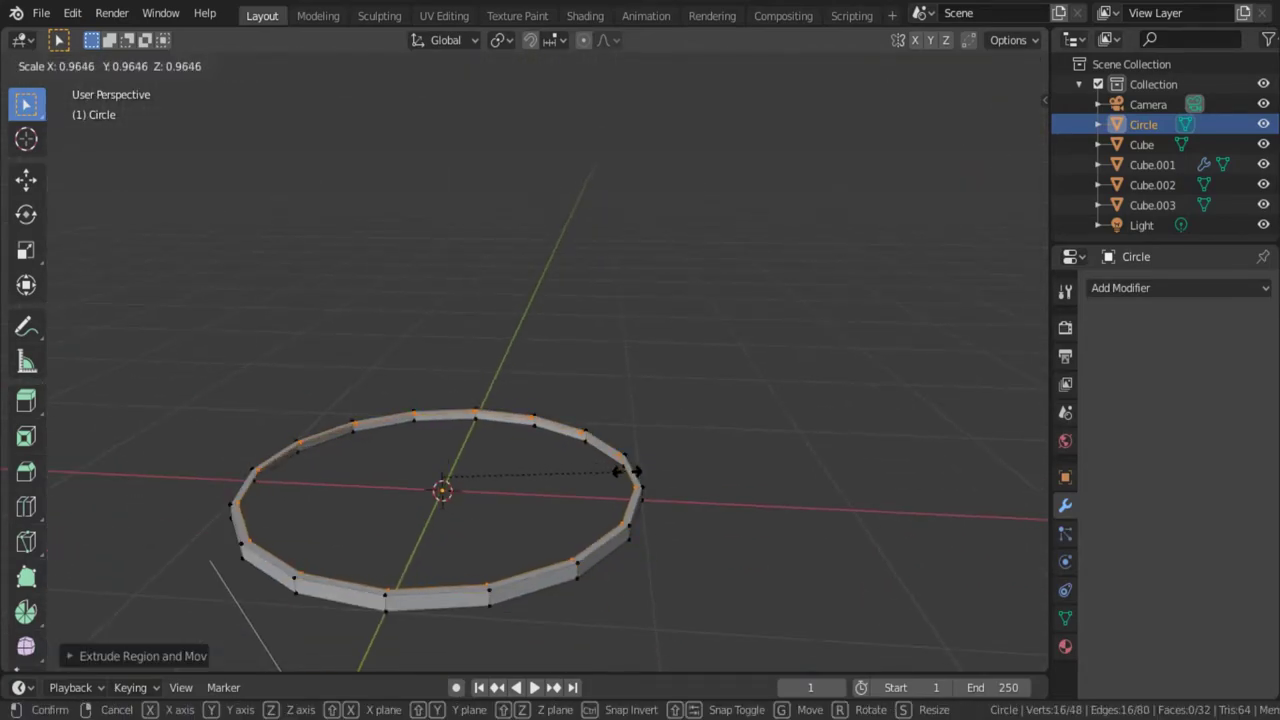
{"action": "left_click", "coordinate": [627, 472]}
{"action": "key", "text": "e"}
{"action": "left_click", "coordinate": [655, 408]}
{"action": "scroll", "coordinate": [693, 470], "scroll_direction": "up", "scroll_amount": 2}
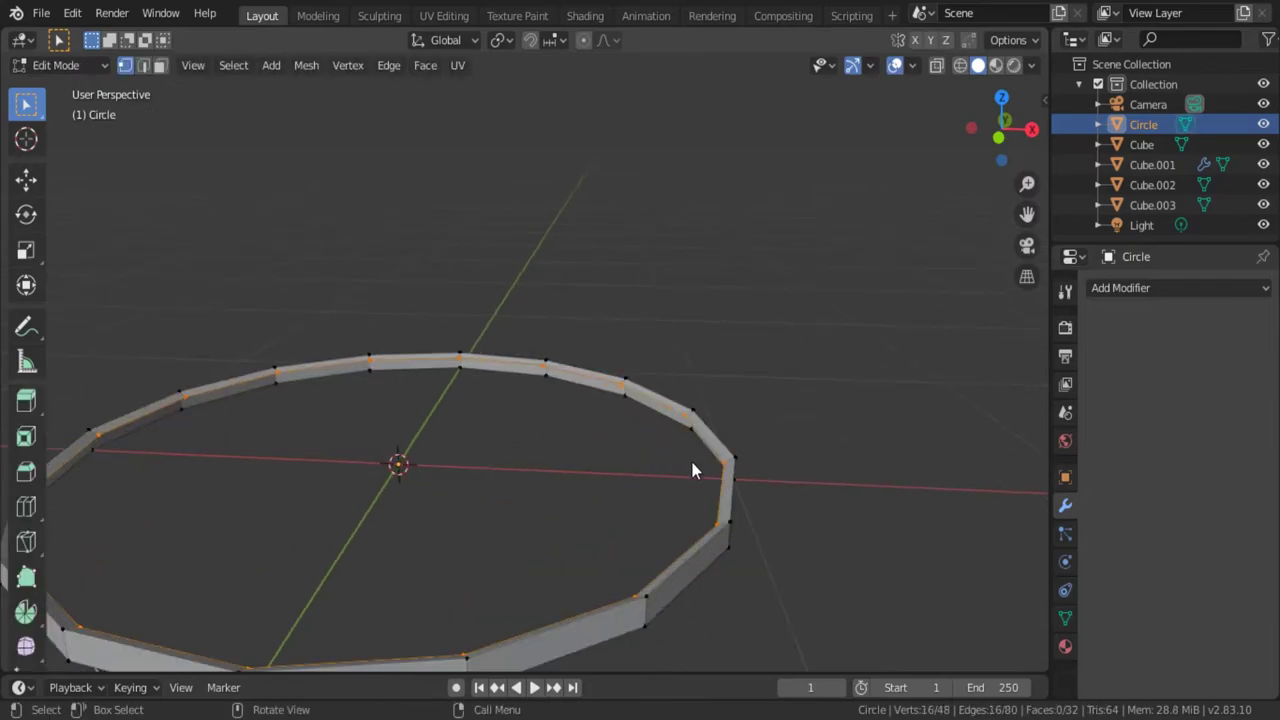
{"action": "key", "text": "e"}
{"action": "key", "text": "z"}
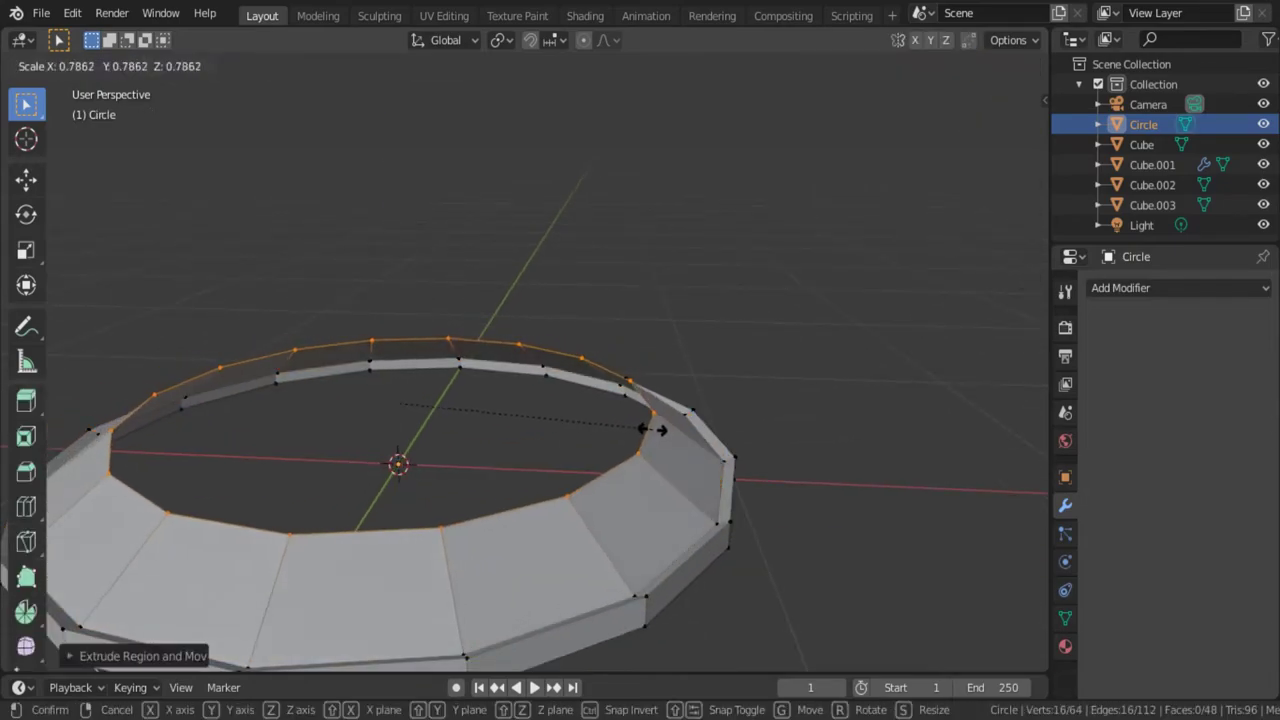
{"action": "left_click", "coordinate": [655, 430]}
Raise the top edge, then taper the next loop inward and lift it.
{"action": "key", "text": "KP_1"}
{"action": "key", "text": "g"}
{"action": "key", "text": "z"}
{"action": "left_click", "coordinate": [752, 366]}
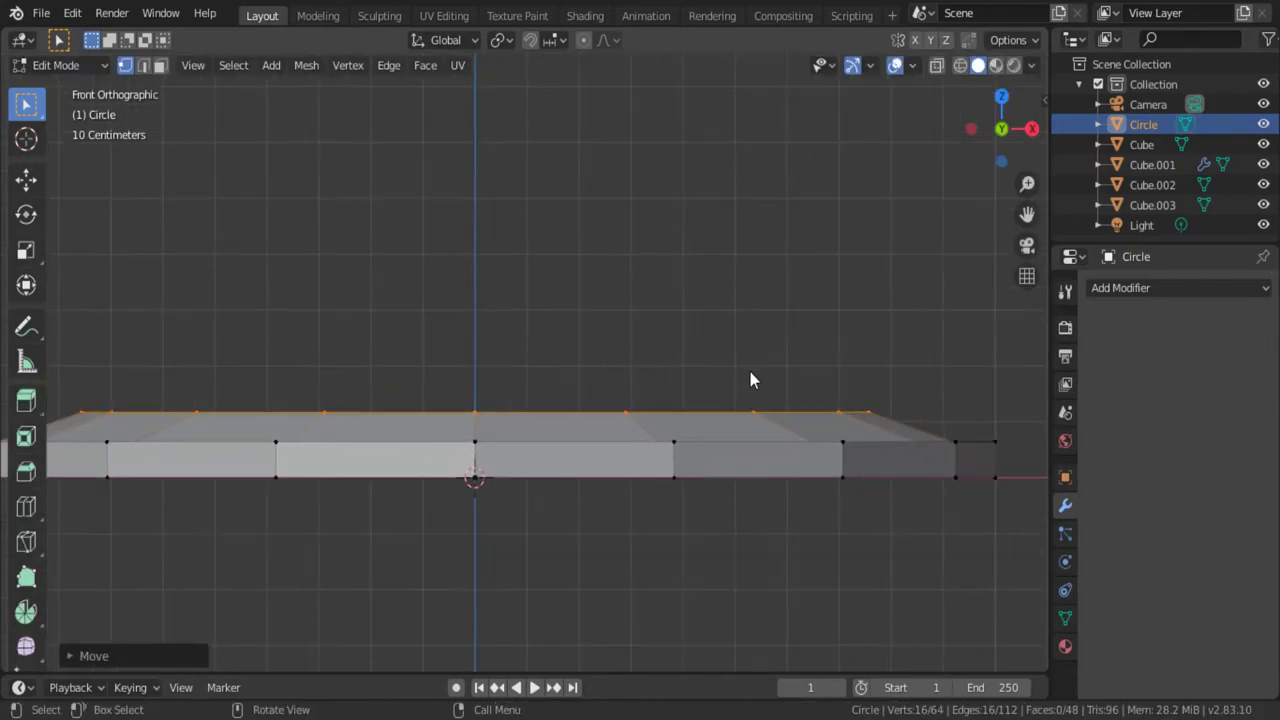
{"action": "scroll", "coordinate": [770, 380], "scroll_direction": "up", "scroll_amount": 2}
{"action": "key", "text": "e"}
{"action": "key", "text": "z"}
{"action": "key", "text": "Escape"}
{"action": "key", "text": "s"}
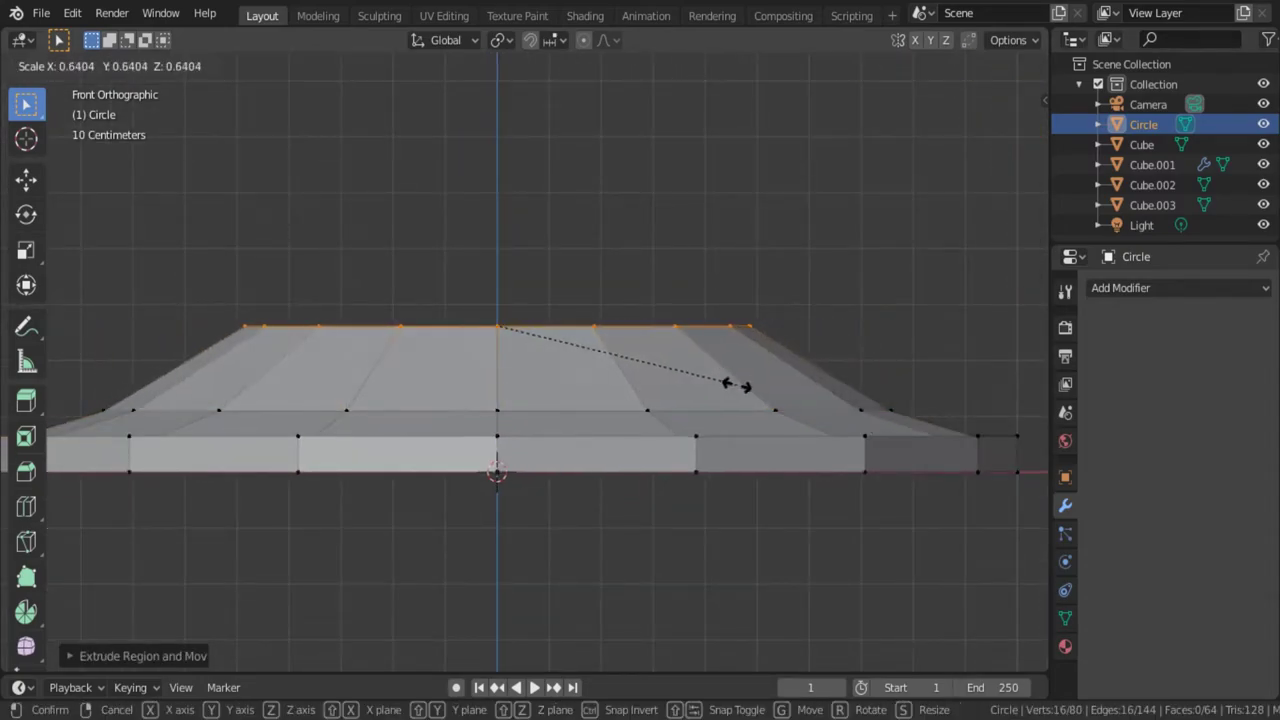
{"action": "left_click", "coordinate": [737, 380]}
{"action": "key", "text": "g"}
{"action": "key", "text": "z"}
{"action": "left_click", "coordinate": [700, 380]}
Extrude another loop, scale it inward and raise it as the next dome step.
{"action": "scroll", "coordinate": [694, 410], "scroll_direction": "up", "scroll_amount": 2}
{"action": "key", "text": "g"}
{"action": "key", "text": "Escape"}
{"action": "key", "text": "e"}
{"action": "key", "text": "z"}
{"action": "key", "text": "Return"}
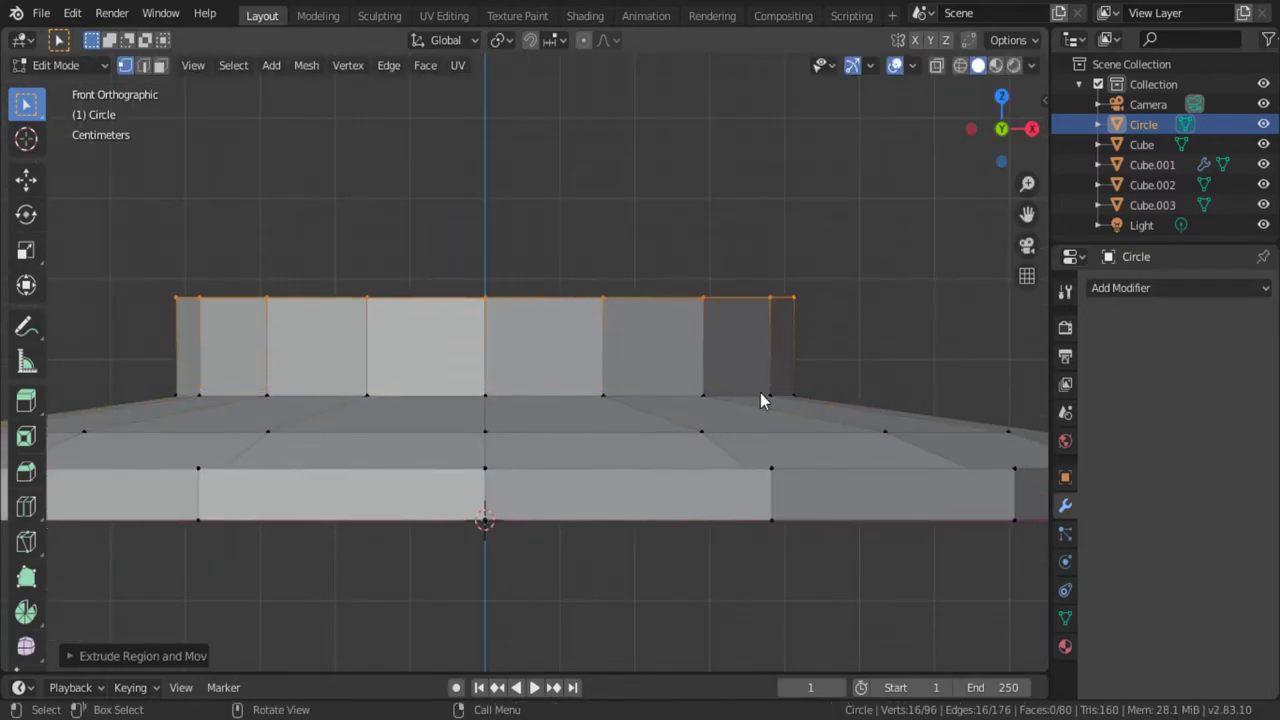
{"action": "key", "text": "s"}
{"action": "left_click", "coordinate": [657, 343]}
{"action": "key", "text": "g"}
{"action": "key", "text": "z"}
{"action": "left_click", "coordinate": [668, 395]}
Extrude the inner loop and merge it at center to close the top.
{"action": "scroll", "coordinate": [670, 388], "scroll_direction": "down", "scroll_amount": 2}
{"action": "middle_click_drag", "start_coordinate": [670, 388], "coordinate": [651, 471]}
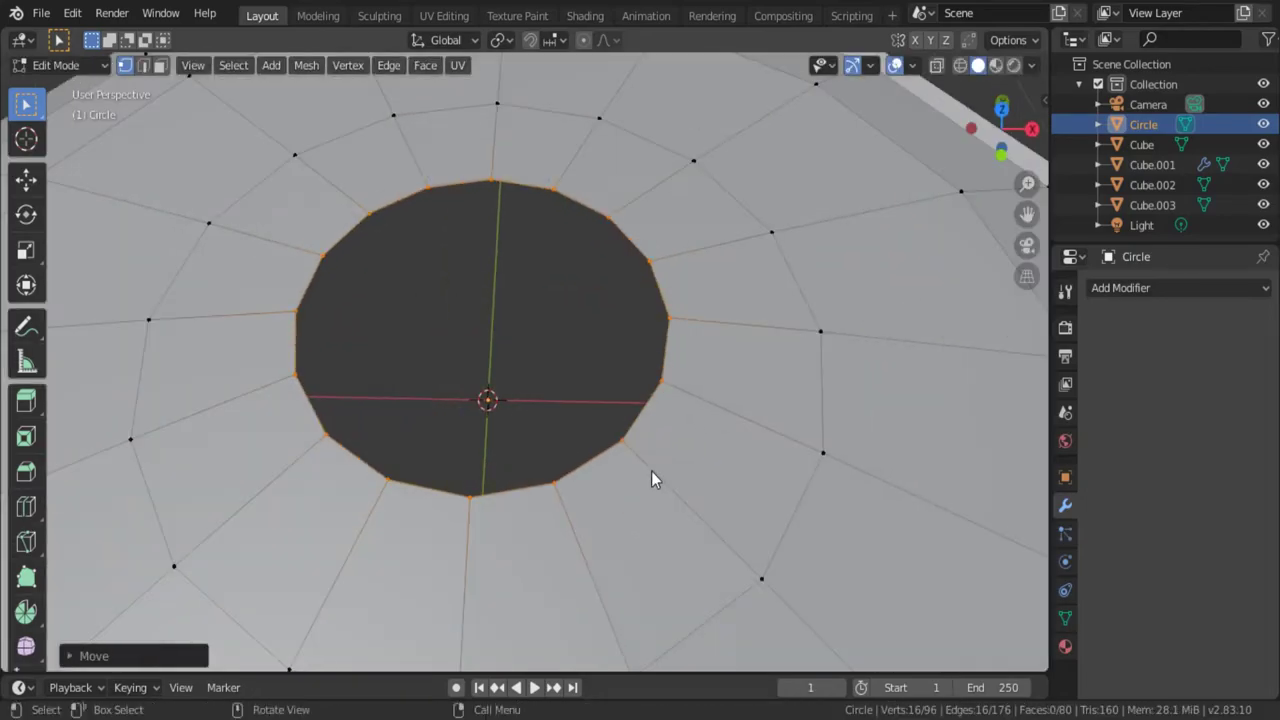
{"action": "scroll", "coordinate": [651, 471], "scroll_direction": "down", "scroll_amount": 2}
{"action": "key", "text": "e"}
{"action": "key", "text": "Escape"}
{"action": "key", "text": "alt+m"}
{"action": "left_click", "coordinate": [660, 456]}
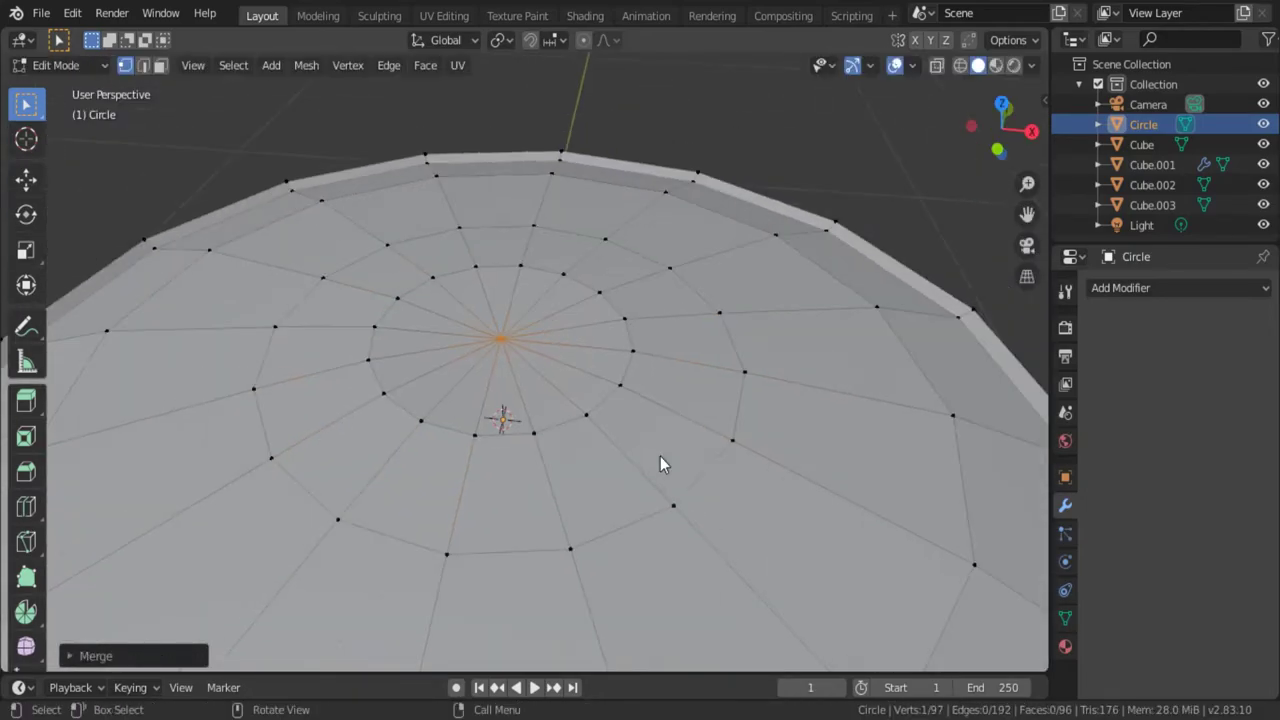
{"action": "key", "text": "KP_1"}
Set the merged center point's height and return to Object Mode.
{"action": "key", "text": "g"}
{"action": "left_click", "coordinate": [614, 309]}
{"action": "key", "text": "Tab"}
{"action": "middle_click_drag", "start_coordinate": [614, 309], "coordinate": [657, 508]}
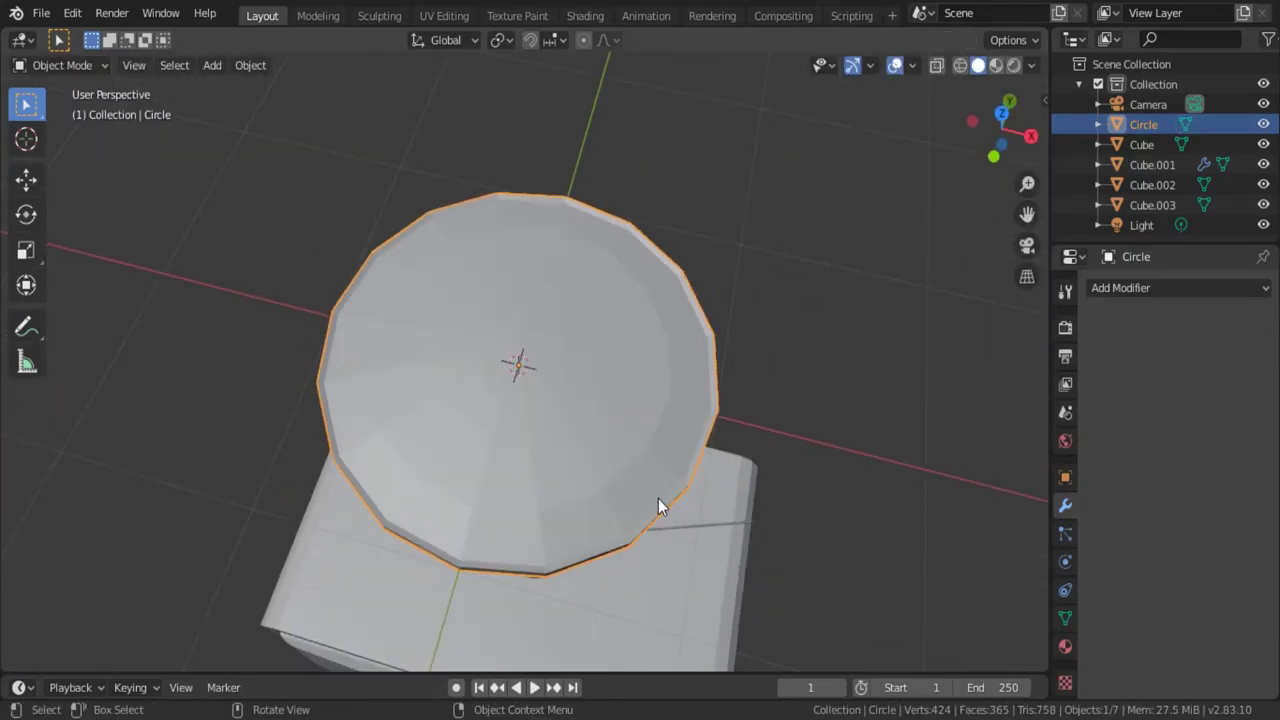
{"action": "scroll", "coordinate": [651, 400], "scroll_direction": "down", "scroll_amount": 3}
{"action": "mouse_move", "coordinate": [651, 400]}
{"action": "middle_mouse_down"}
{"action": "mouse_move", "coordinate": [734, 457]}
{"action": "mouse_move", "coordinate": [658, 457]}
{"action": "middle_mouse_up"}
Rotate the dish 90° on X to stand upright and move it forward.
{"action": "type", "text": "rx90"}
{"action": "key", "text": "Return"}
{"action": "key", "text": "KP_3"}
{"action": "key", "text": "g"}
{"action": "left_click", "coordinate": [577, 487]}
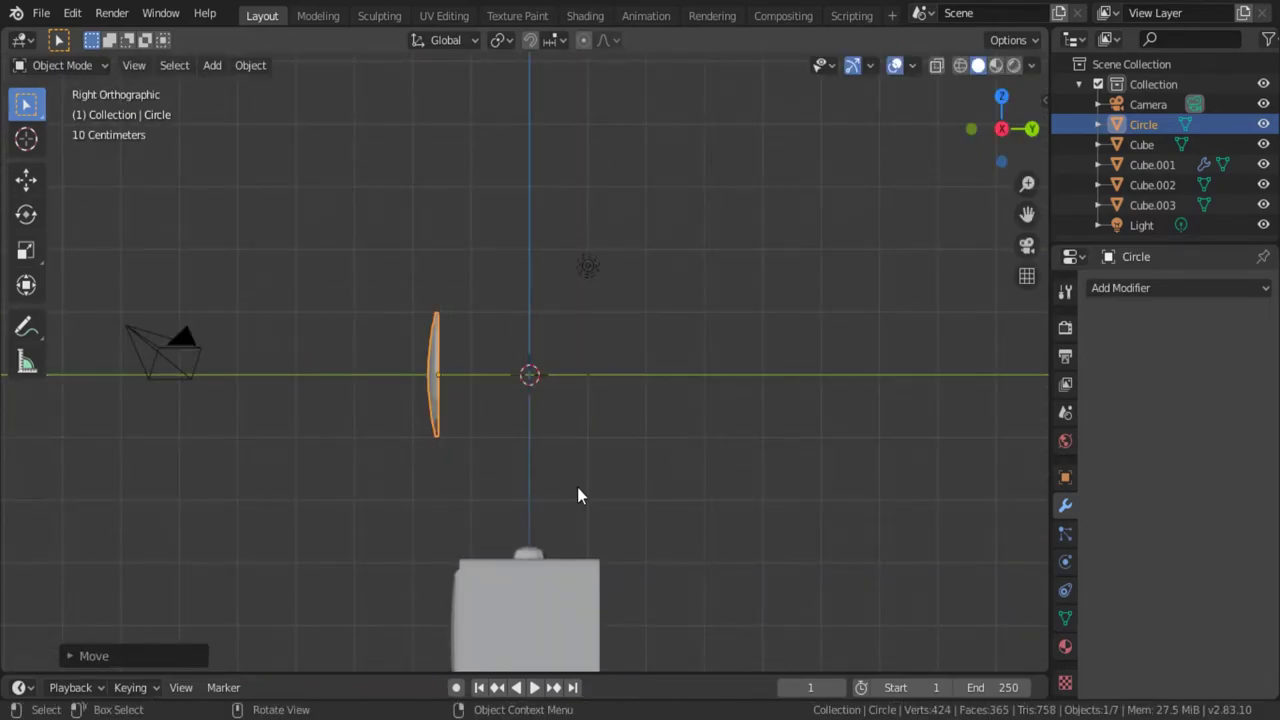
Lower the dial onto the TV body and shift it to the right side.
{"action": "key", "text": "KP_1"}
{"action": "key", "text": "g"}
{"action": "key", "text": "z"}
{"action": "left_click", "coordinate": [588, 524]}
{"action": "scroll", "coordinate": [588, 524], "scroll_direction": "up", "scroll_amount": 5}
{"action": "key", "text": "g"}
{"action": "key", "text": "x"}
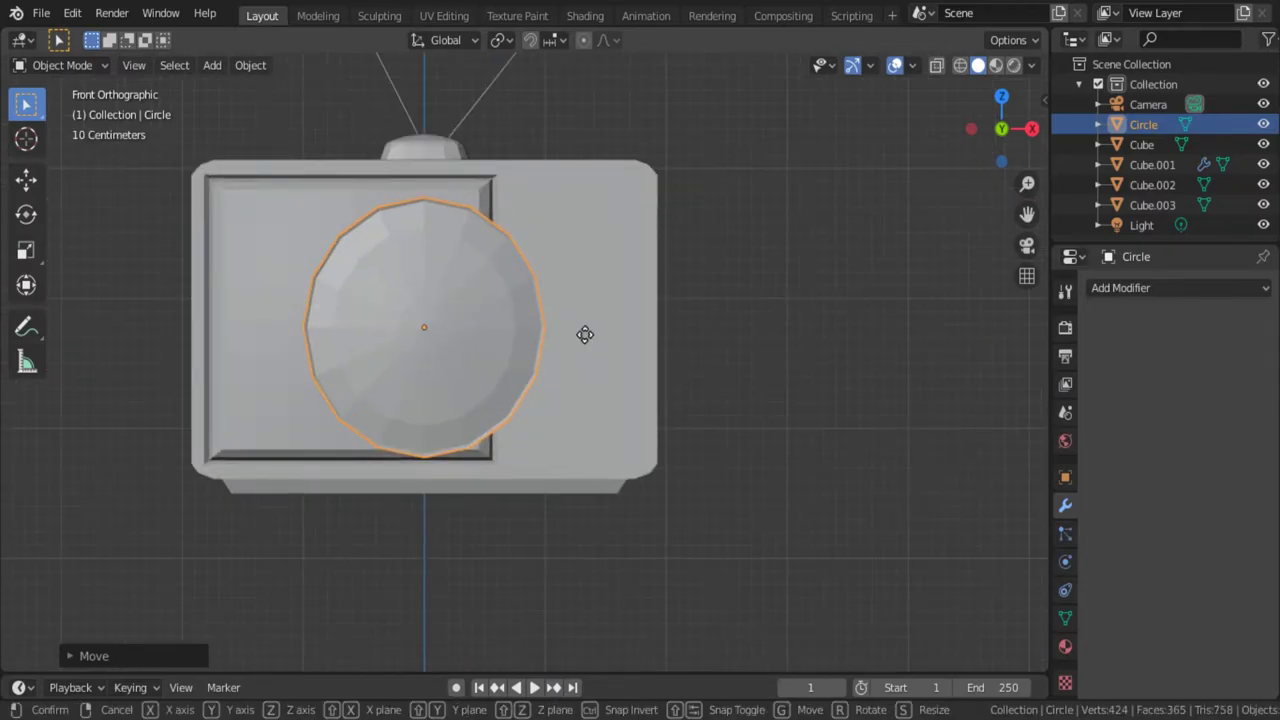
{"action": "left_click", "coordinate": [760, 380]}
Slide the dial along Y until it sits against the TV's front face.
{"action": "key", "text": "s"}
{"action": "right_click", "coordinate": [657, 328]}
{"action": "scroll", "coordinate": [680, 257], "scroll_direction": "up", "scroll_amount": 3}
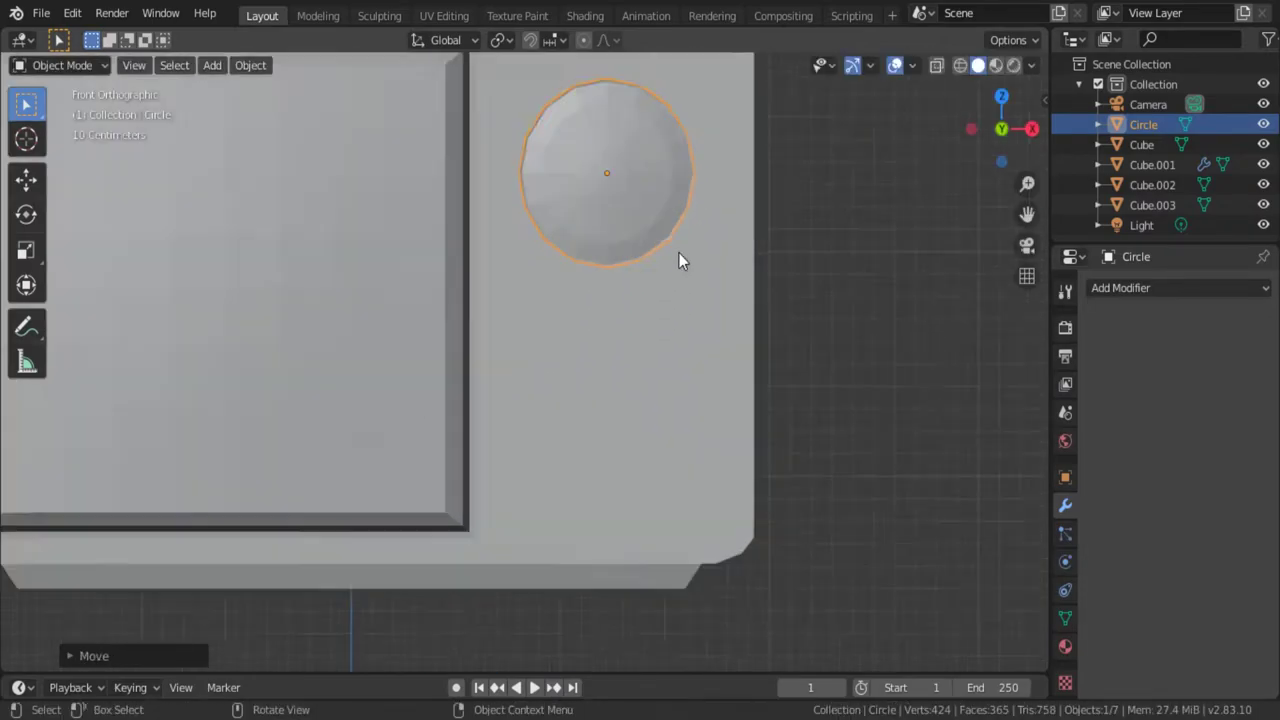
{"action": "scroll", "coordinate": [643, 360], "scroll_direction": "up", "scroll_amount": 3}
{"action": "middle_click_drag", "start_coordinate": [643, 360], "coordinate": [583, 354]}
{"action": "key", "text": "KP_3"}
{"action": "key", "text": "g"}
{"action": "key", "text": "y"}
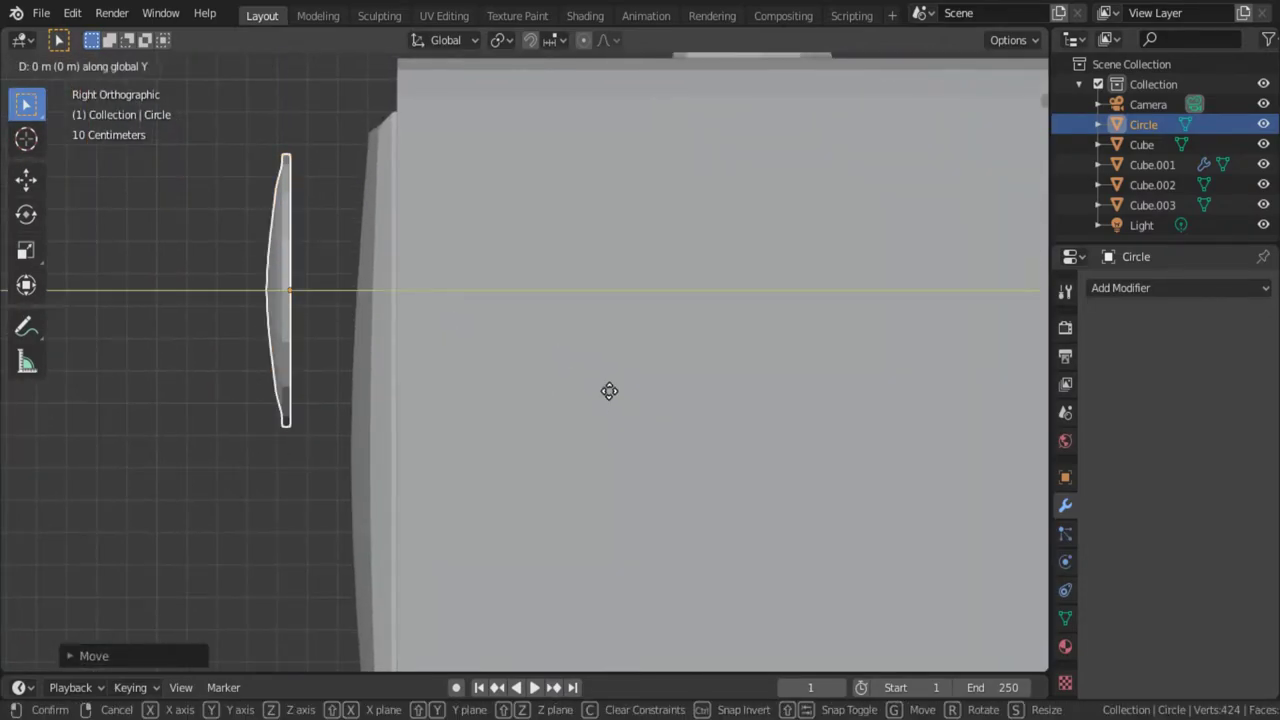
{"action": "left_click", "coordinate": [716, 391]}
Select the domed circle and view the whole TV body in perspective.
{"action": "scroll", "coordinate": [714, 393], "scroll_direction": "down", "scroll_amount": 3}
{"action": "middle_click_drag", "start_coordinate": [714, 393], "coordinate": [817, 351]}
{"action": "scroll", "coordinate": [817, 351], "scroll_direction": "up", "scroll_amount": 5}
{"action": "left_click", "coordinate": [490, 310]}
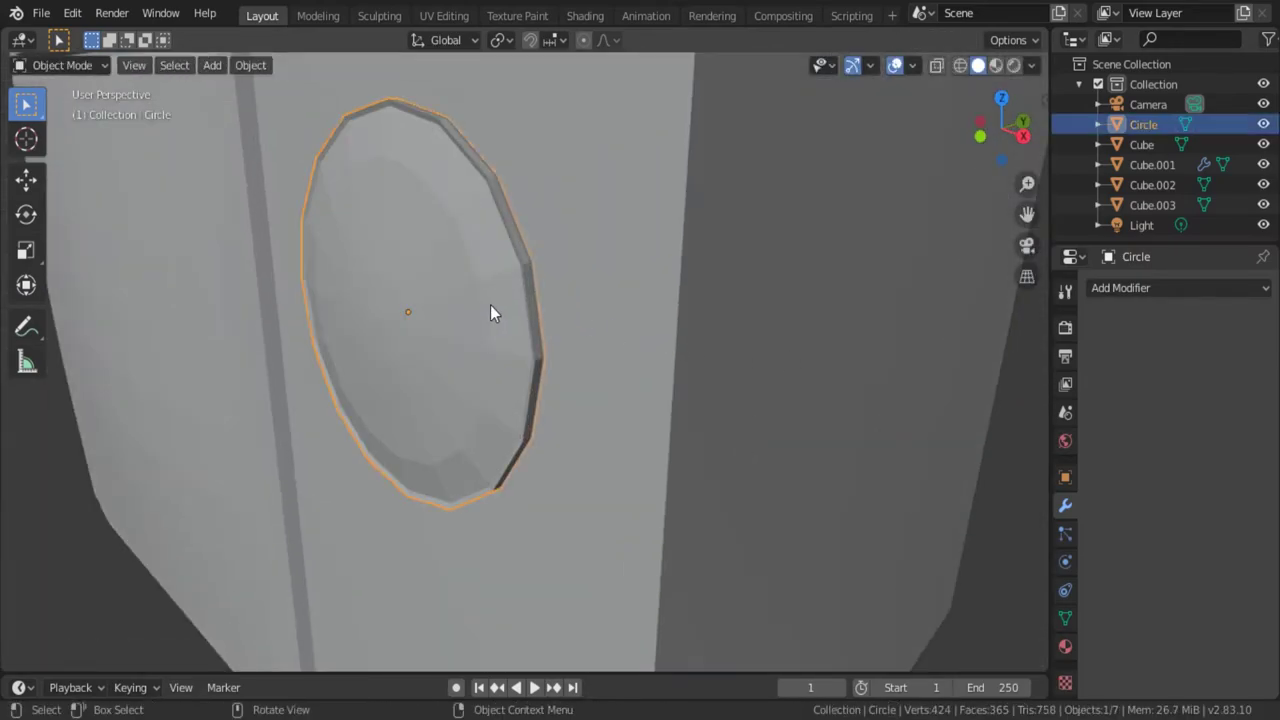
{"action": "mouse_move", "coordinate": [490, 310]}
{"action": "middle_mouse_down"}
{"action": "mouse_move", "coordinate": [865, 380]}
{"action": "mouse_move", "coordinate": [831, 309]}
{"action": "mouse_move", "coordinate": [709, 363]}
{"action": "middle_mouse_up"}
In the circle's mesh, duplicate two vertices and place them above the circle.
{"action": "key", "text": "Tab"}
{"action": "scroll", "coordinate": [528, 349], "scroll_direction": "up", "scroll_amount": 3}
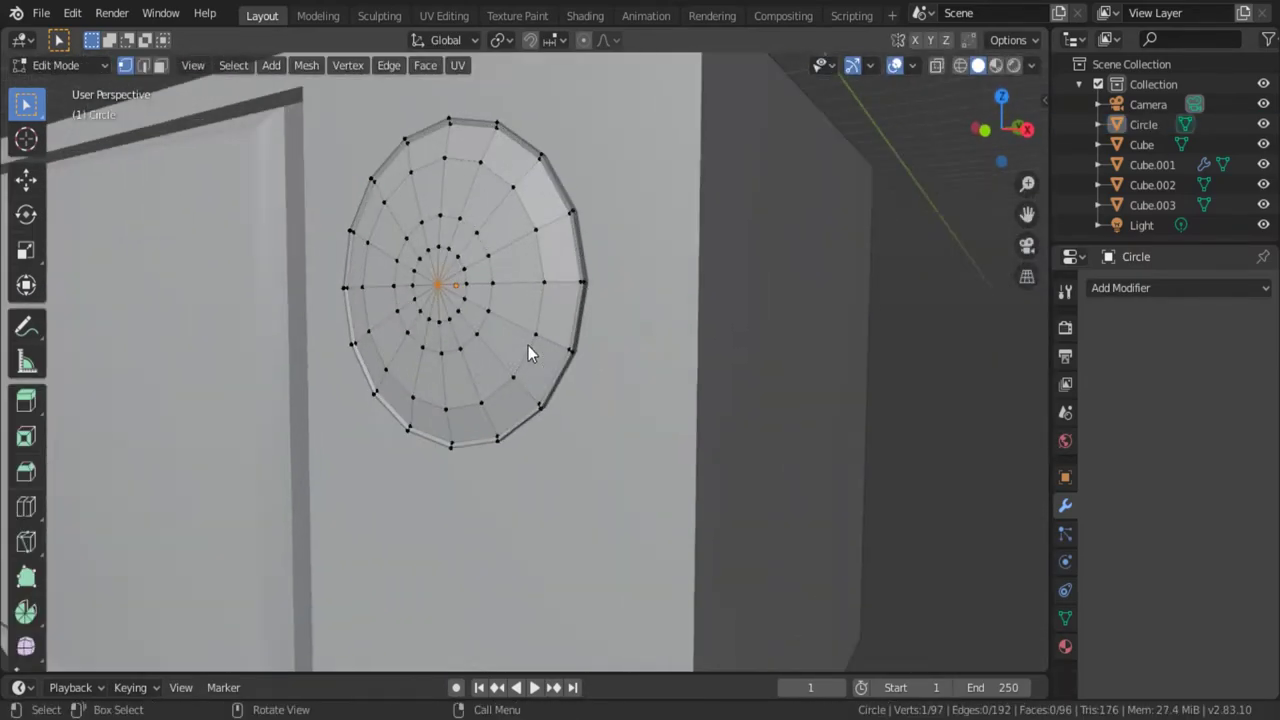
{"action": "mouse_move", "coordinate": [528, 349]}
{"action": "middle_mouse_down"}
{"action": "mouse_move", "coordinate": [619, 455]}
{"action": "mouse_move", "coordinate": [369, 307]}
{"action": "middle_mouse_up"}
{"action": "key", "text": "KP_1"}
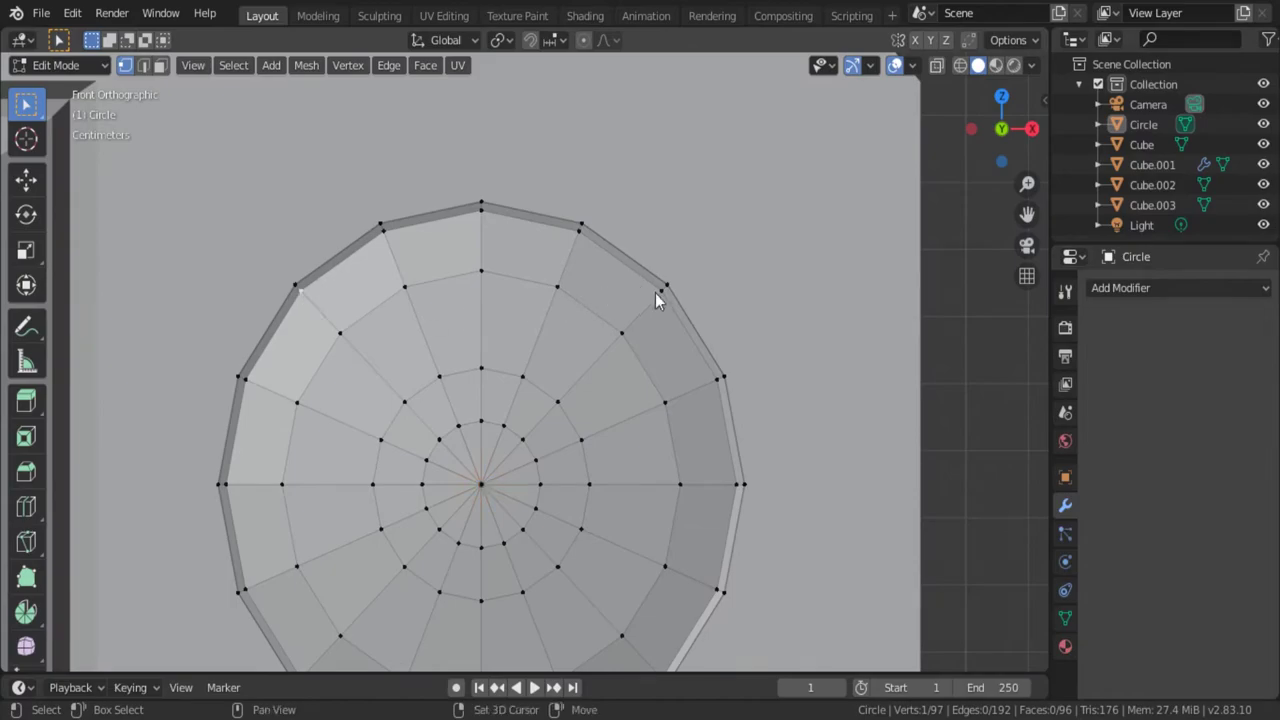
{"action": "scroll", "coordinate": [571, 310], "scroll_direction": "down", "scroll_amount": 1}
{"action": "key", "text": "shift+d"}
{"action": "left_click", "coordinate": [567, 229]}
{"action": "key", "text": "p"}
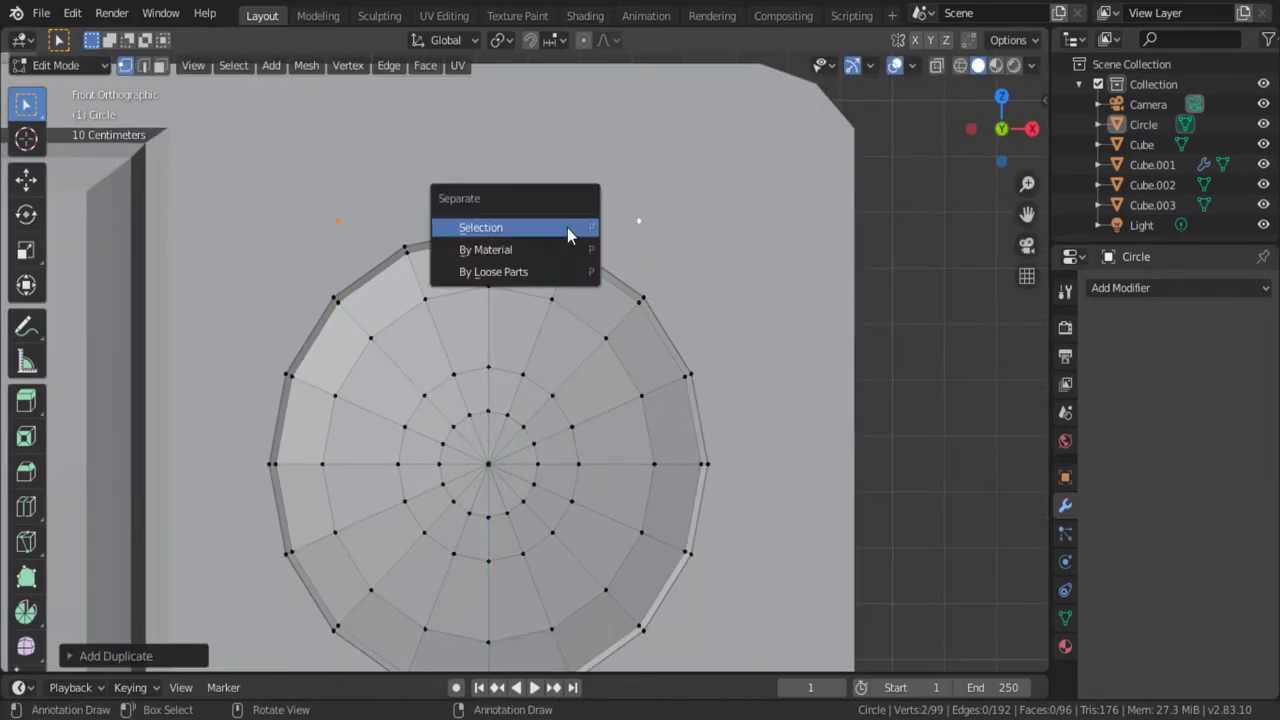
{"action": "left_click", "coordinate": [567, 227]}
Shift the duplicated vertices along Y and stretch them along Z across the circle.
{"action": "mouse_move", "coordinate": [640, 230]}
{"action": "middle_mouse_down"}
{"action": "mouse_move", "coordinate": [551, 280]}
{"action": "mouse_move", "coordinate": [457, 223]}
{"action": "mouse_move", "coordinate": [427, 226]}
{"action": "mouse_move", "coordinate": [503, 229]}
{"action": "mouse_move", "coordinate": [416, 210]}
{"action": "mouse_move", "coordinate": [581, 190]}
{"action": "middle_mouse_up"}
{"action": "key", "text": "g"}
{"action": "key", "text": "y"}
{"action": "left_click", "coordinate": [418, 216]}
{"action": "key", "text": "KP_3"}
{"action": "key", "text": "r"}
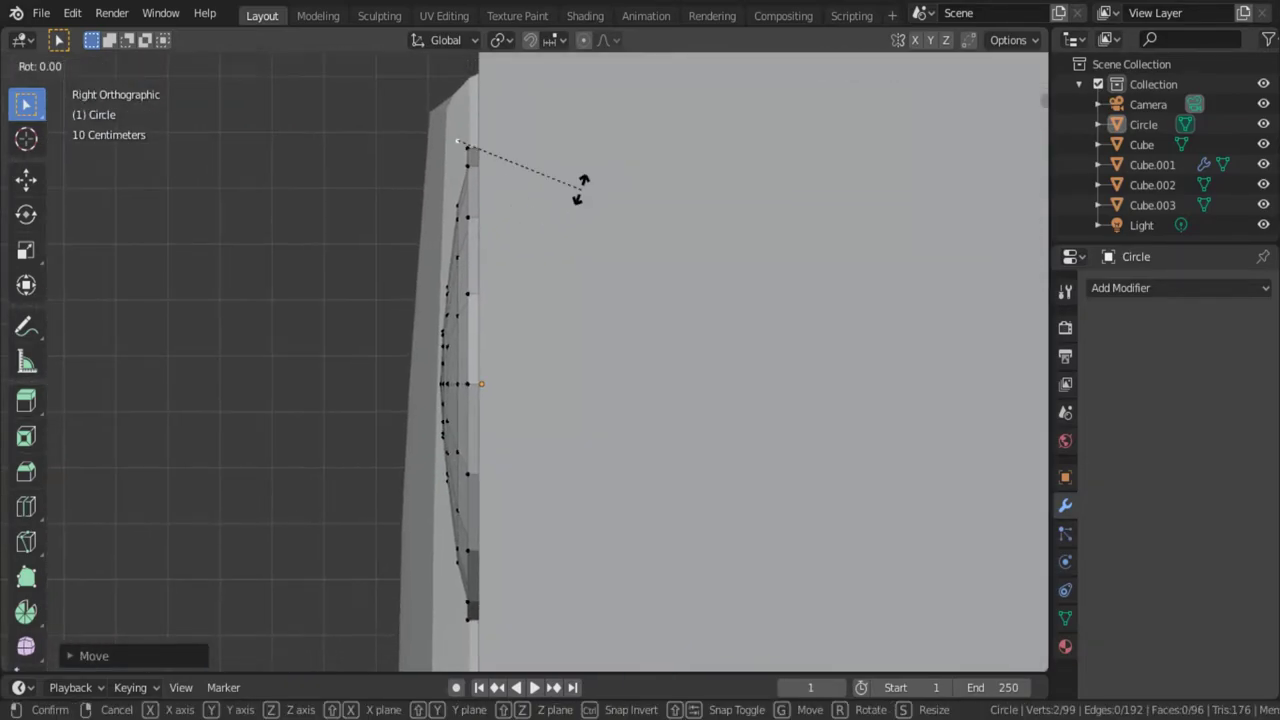
{"action": "left_click", "coordinate": [581, 190]}
{"action": "key", "text": "g"}
{"action": "key", "text": "z"}
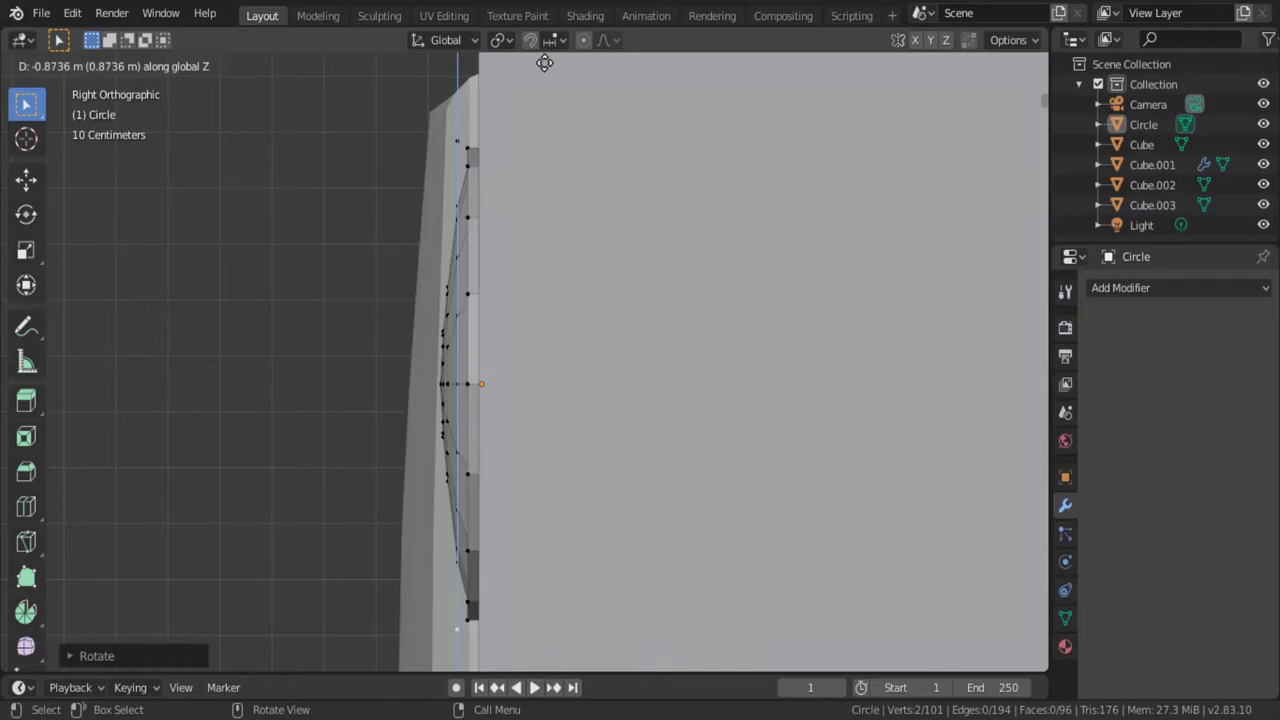
{"action": "left_click", "coordinate": [547, 63]}
Separate the two vertical edges into their own object, Circle.001.
{"action": "middle_click_drag", "start_coordinate": [531, 305], "coordinate": [713, 347]}
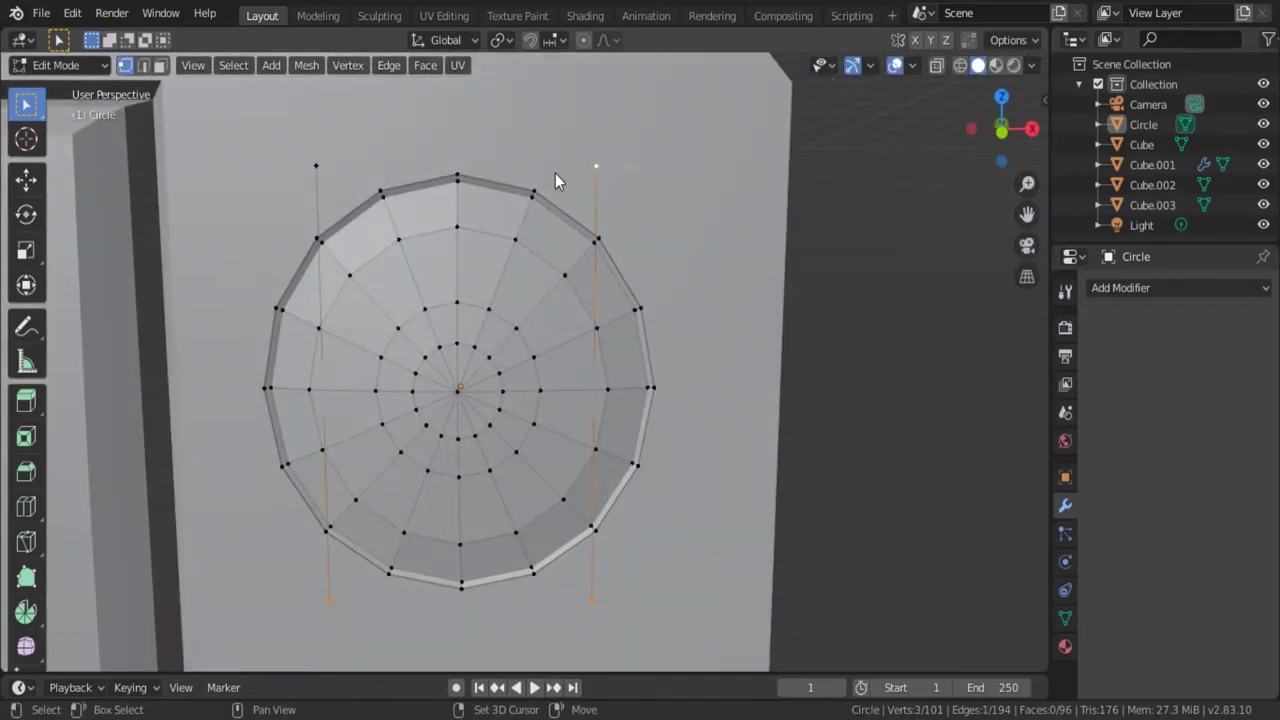
{"action": "mouse_move", "coordinate": [555, 173]}
{"action": "middle_mouse_down"}
{"action": "mouse_move", "coordinate": [593, 266]}
{"action": "mouse_move", "coordinate": [518, 110]}
{"action": "mouse_move", "coordinate": [407, 217]}
{"action": "mouse_move", "coordinate": [412, 493]}
{"action": "middle_mouse_up"}
{"action": "key", "text": "p"}
{"action": "left_click", "coordinate": [585, 257]}
{"action": "key", "text": "Tab"}
{"action": "key", "text": "Tab"}
Delete the extra edge and place the remaining edge just right of centre.
{"action": "key", "text": "x"}
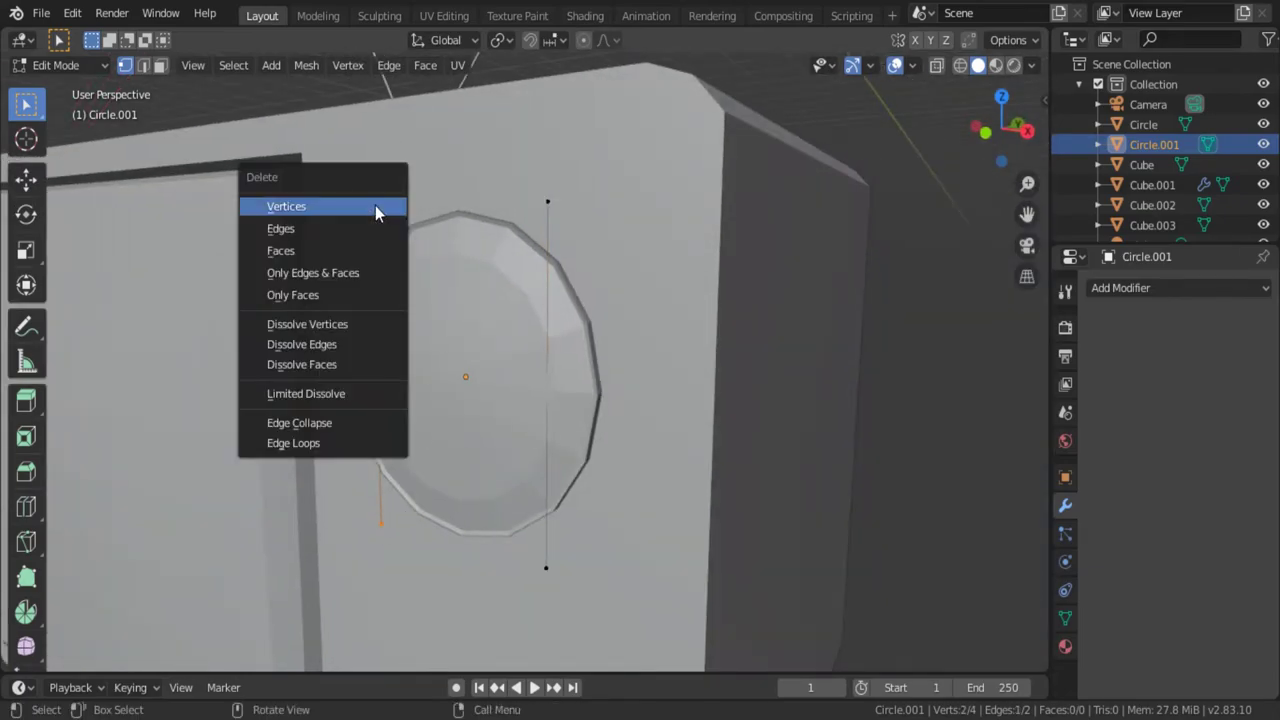
{"action": "left_click", "coordinate": [375, 205]}
{"action": "key", "text": "Tab"}
{"action": "key", "text": "Tab"}
{"action": "key", "text": "KP_1"}
{"action": "key", "text": "g"}
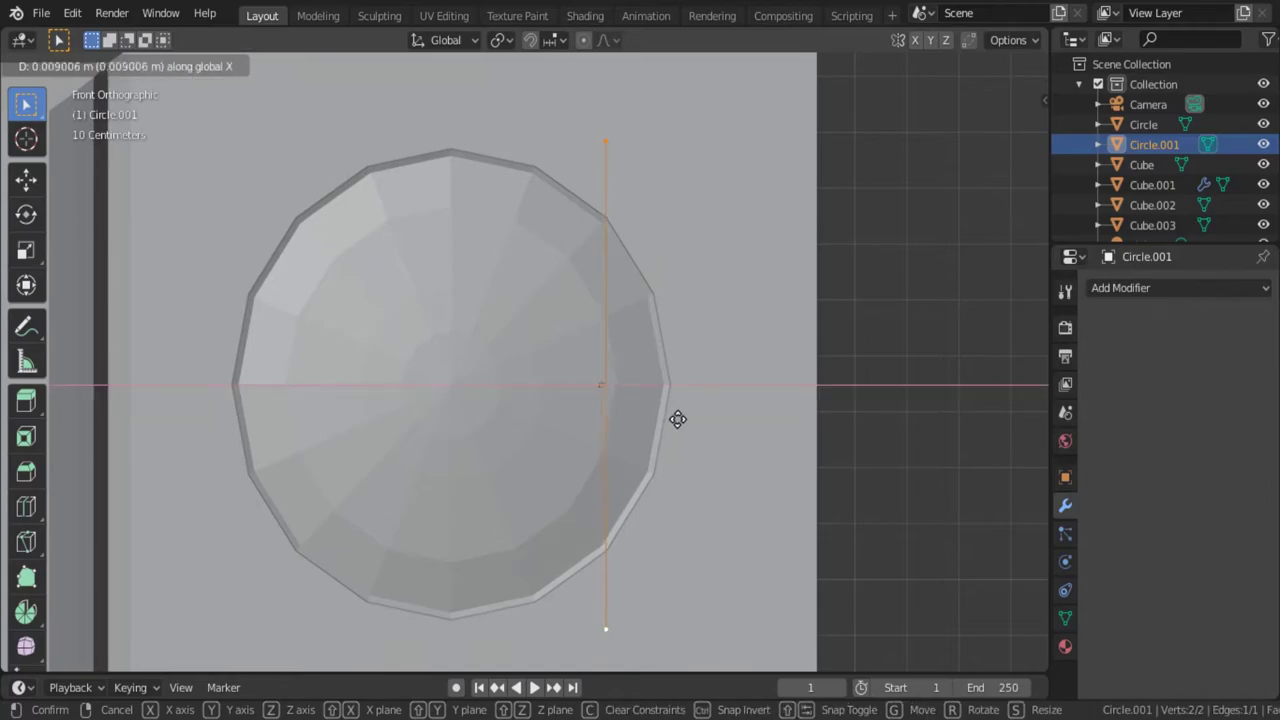
{"action": "left_click", "coordinate": [681, 420]}
{"action": "key", "text": "Tab"}
Add a Screw modifier to the edge, spinning around the Y axis.
{"action": "left_click", "coordinate": [1187, 288]}
{"action": "left_click", "coordinate": [917, 555]}
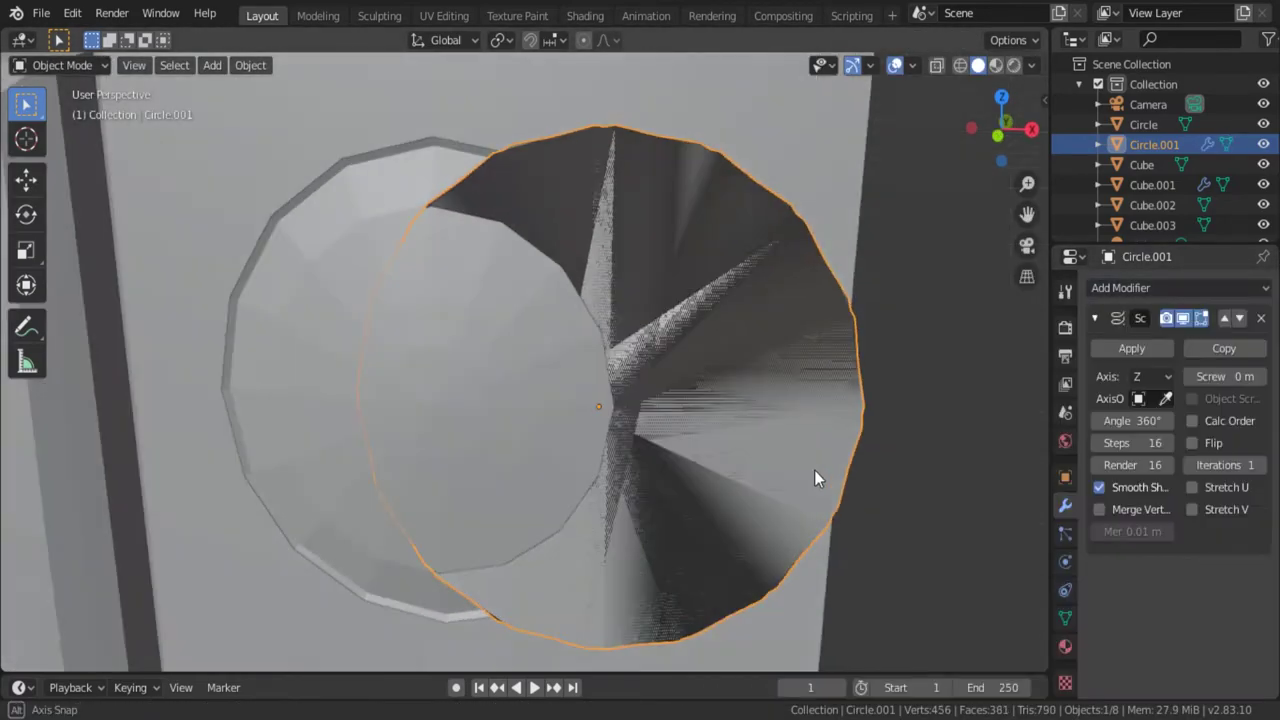
{"action": "left_click", "coordinate": [1150, 376]}
{"action": "left_click", "coordinate": [1146, 409]}
{"action": "middle_click_drag", "start_coordinate": [726, 525], "coordinate": [718, 466]}
{"action": "key", "text": "KP_1"}
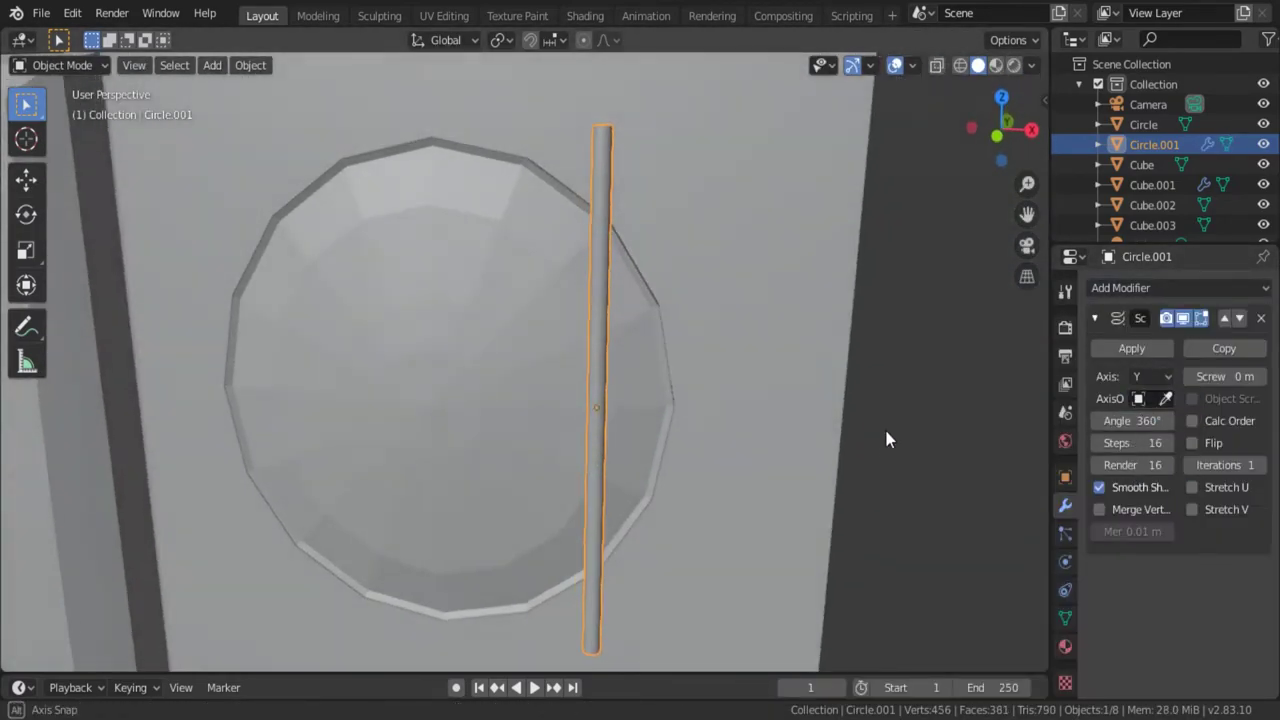
{"action": "scroll", "coordinate": [880, 421], "scroll_direction": "up", "scroll_amount": 3}
Shift the profile edge along X to set the rod radius, then apply the Screw modifier.
{"action": "key", "text": "Tab"}
{"action": "key", "text": "g"}
{"action": "key", "text": "x"}
{"action": "left_click", "coordinate": [872, 420]}
{"action": "scroll", "coordinate": [872, 420], "scroll_direction": "down", "scroll_amount": 3}
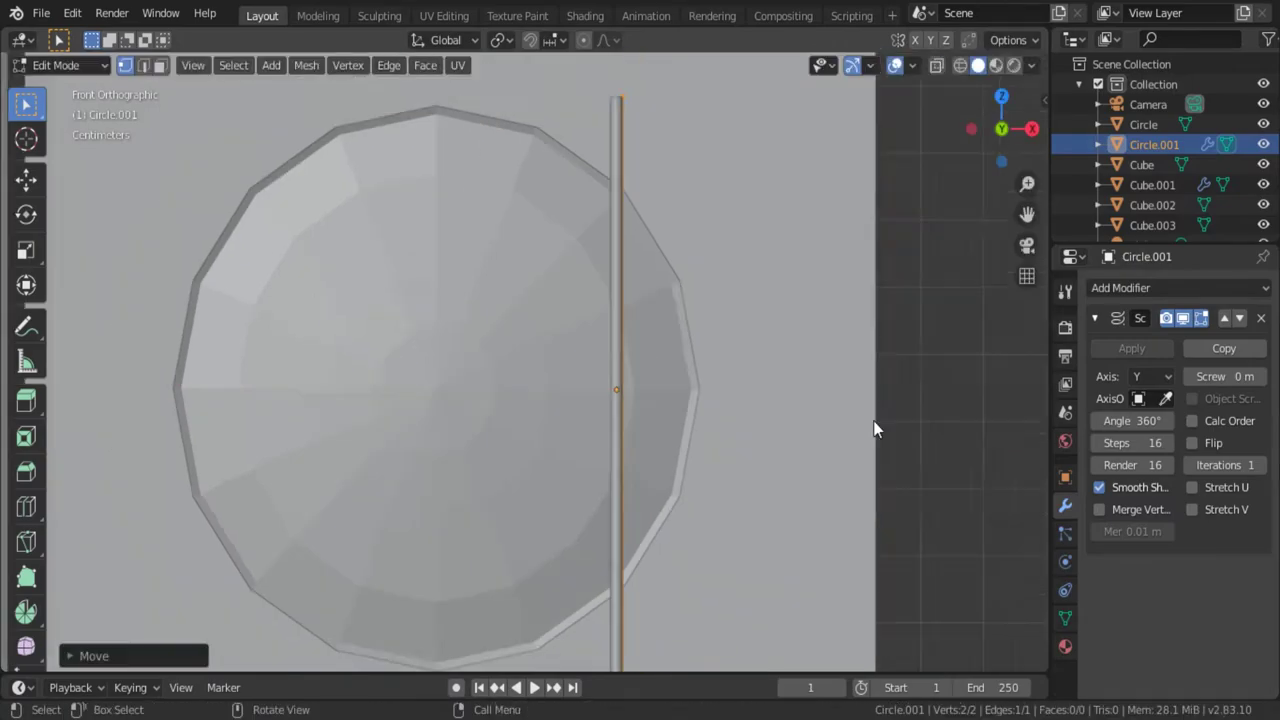
{"action": "middle_click_drag", "start_coordinate": [874, 429], "coordinate": [1103, 380]}
{"action": "key", "text": "Tab"}
{"action": "left_click", "coordinate": [1112, 348]}
Loop-cut the rod at its middle and delete the faces of its upper half.
{"action": "key", "text": "Tab"}
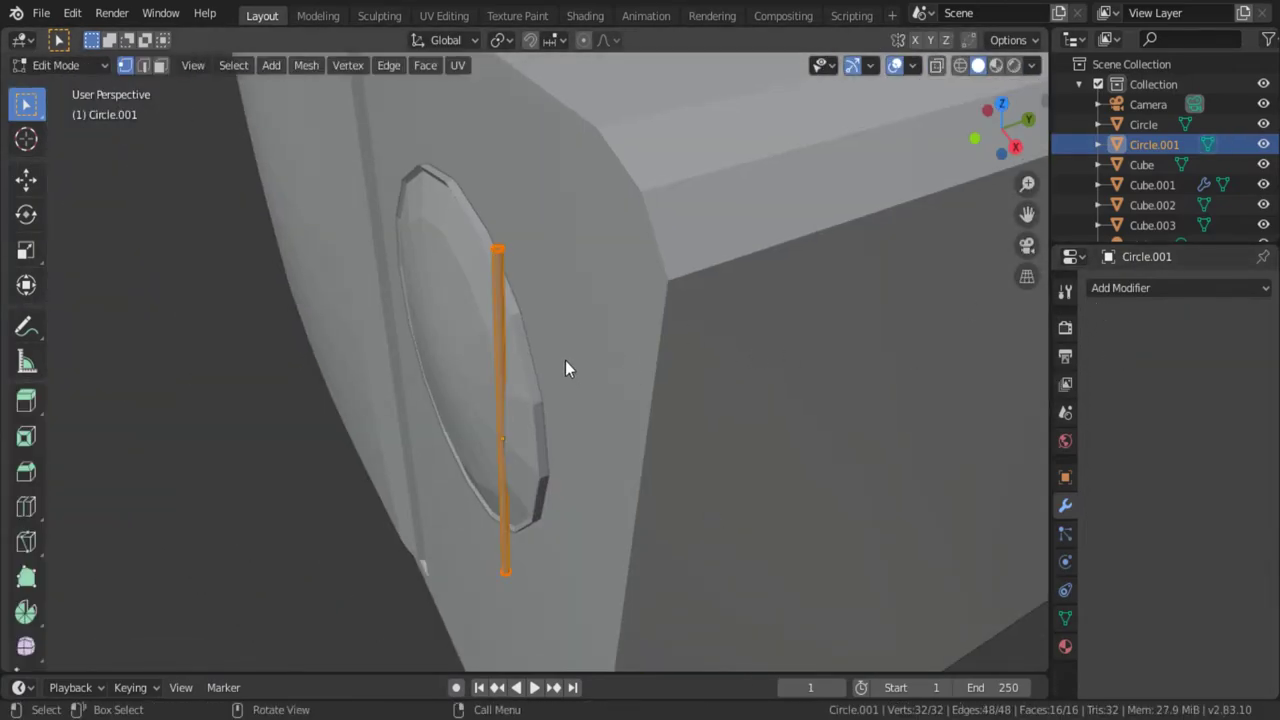
{"action": "key", "text": "KP_1"}
{"action": "key", "text": "ctrl+r"}
{"action": "left_click", "coordinate": [578, 342]}
{"action": "right_click", "coordinate": [674, 389]}
{"action": "left_click", "coordinate": [898, 64]}
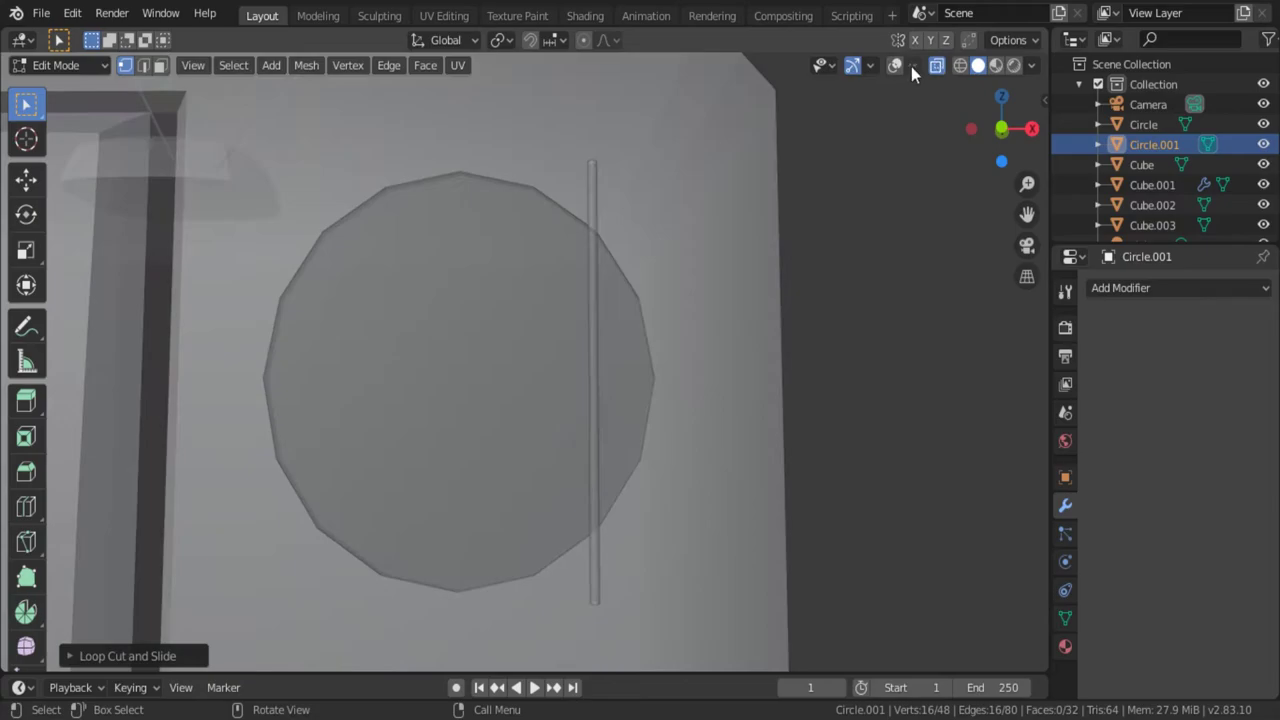
{"action": "scroll", "coordinate": [509, 492], "scroll_direction": "down", "scroll_amount": 1}
{"action": "key", "text": "x"}
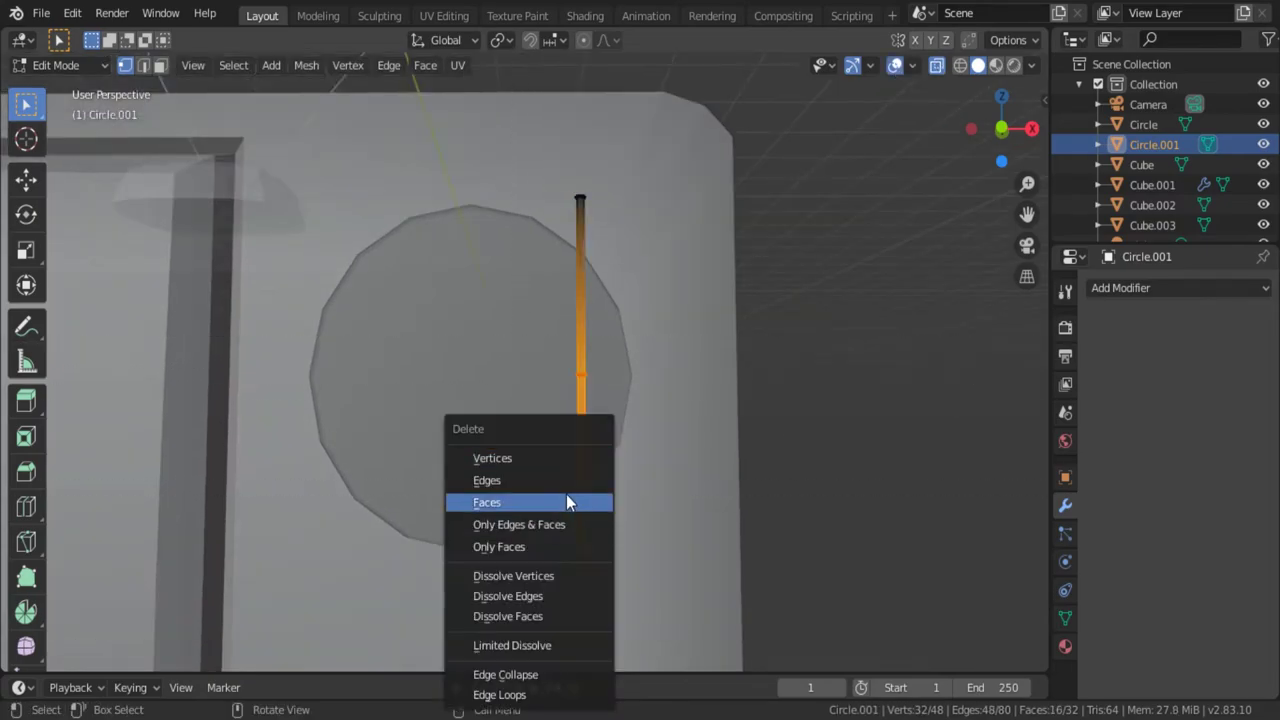
{"action": "left_click", "coordinate": [566, 494]}
Extrude the rod's open top up along Z, then along Y, and tilt it.
{"action": "key", "text": "KP_3"}
{"action": "key", "text": "e"}
{"action": "key", "text": "z"}
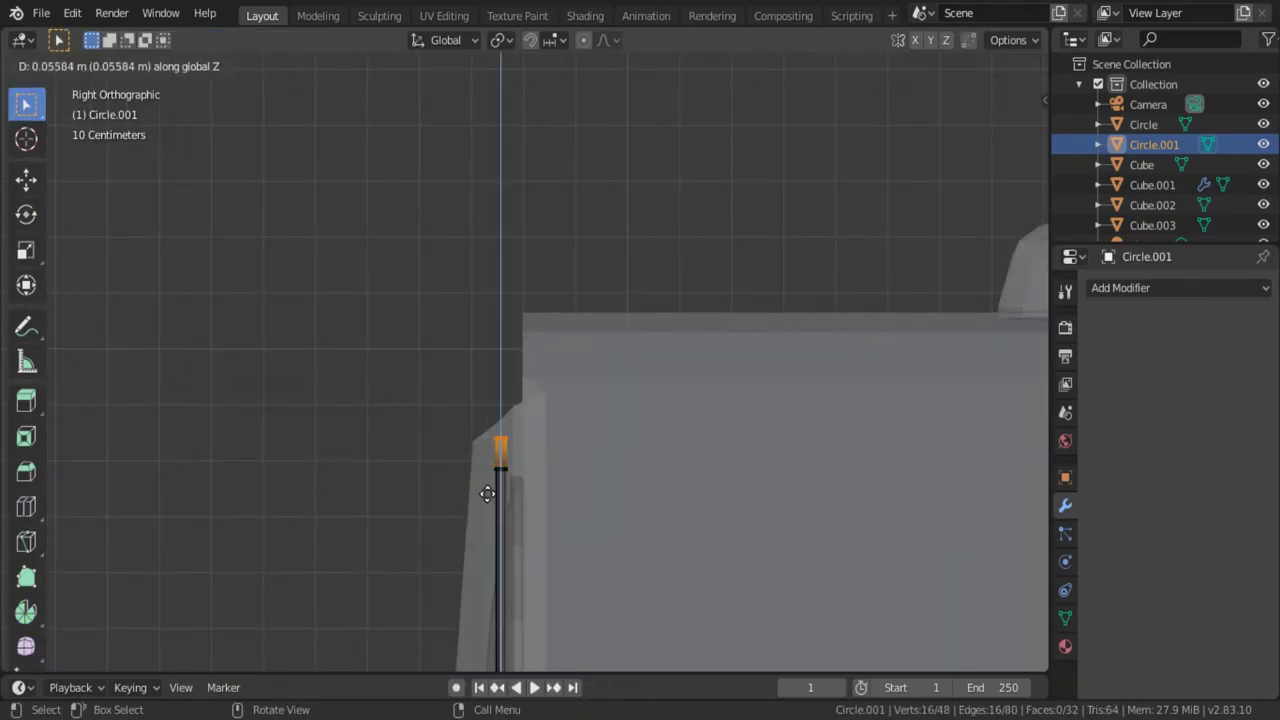
{"action": "left_click", "coordinate": [488, 489]}
{"action": "key", "text": "e"}
{"action": "key", "text": "y"}
{"action": "left_click", "coordinate": [502, 493]}
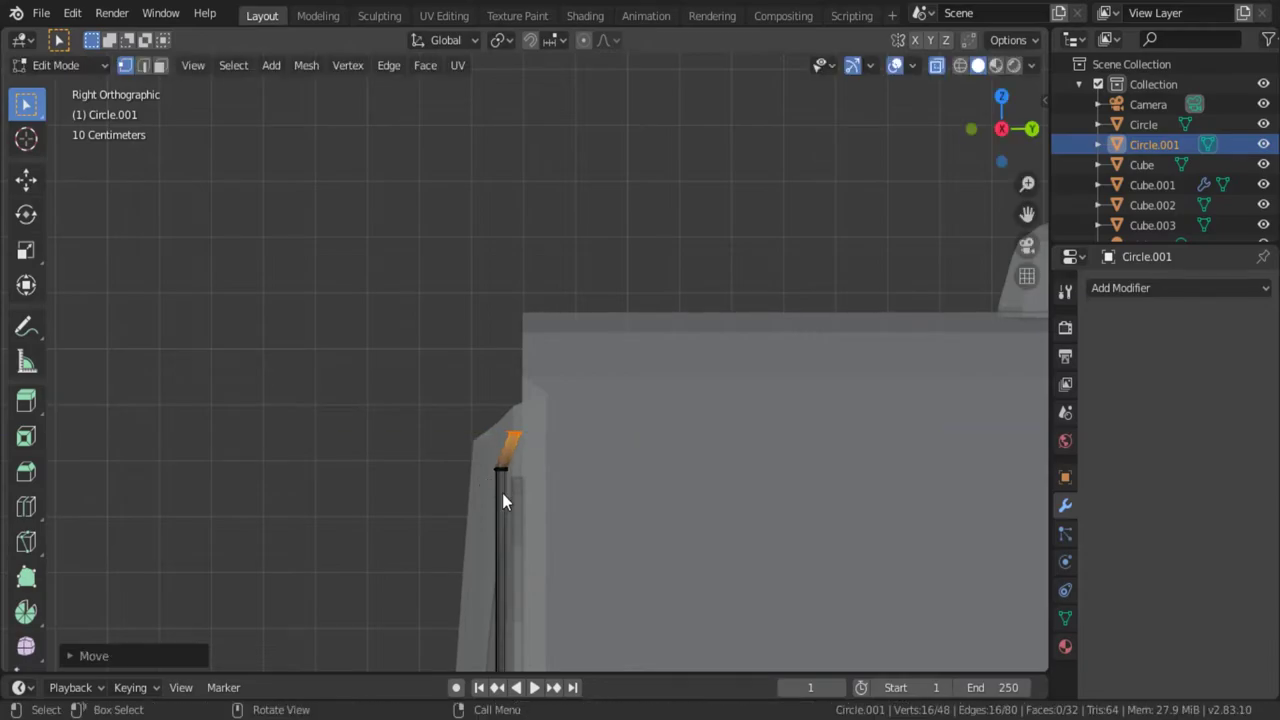
{"action": "key", "text": "r"}
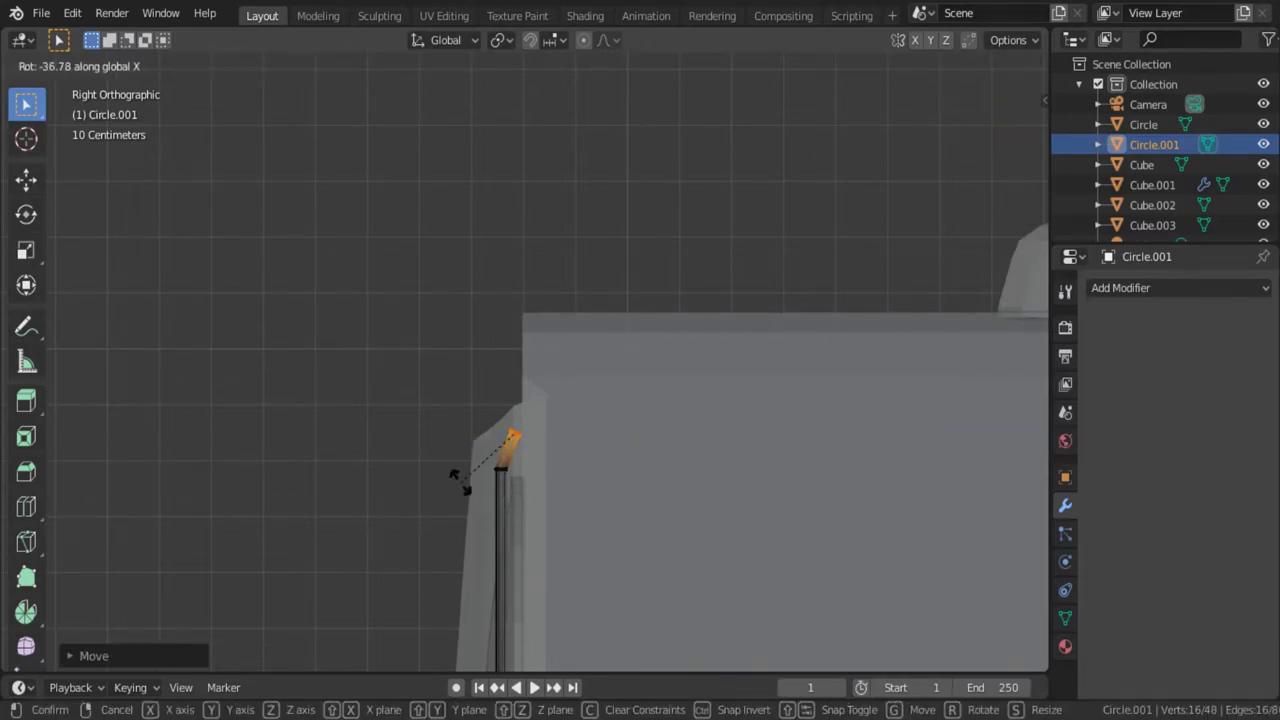
{"action": "left_click", "coordinate": [456, 480]}
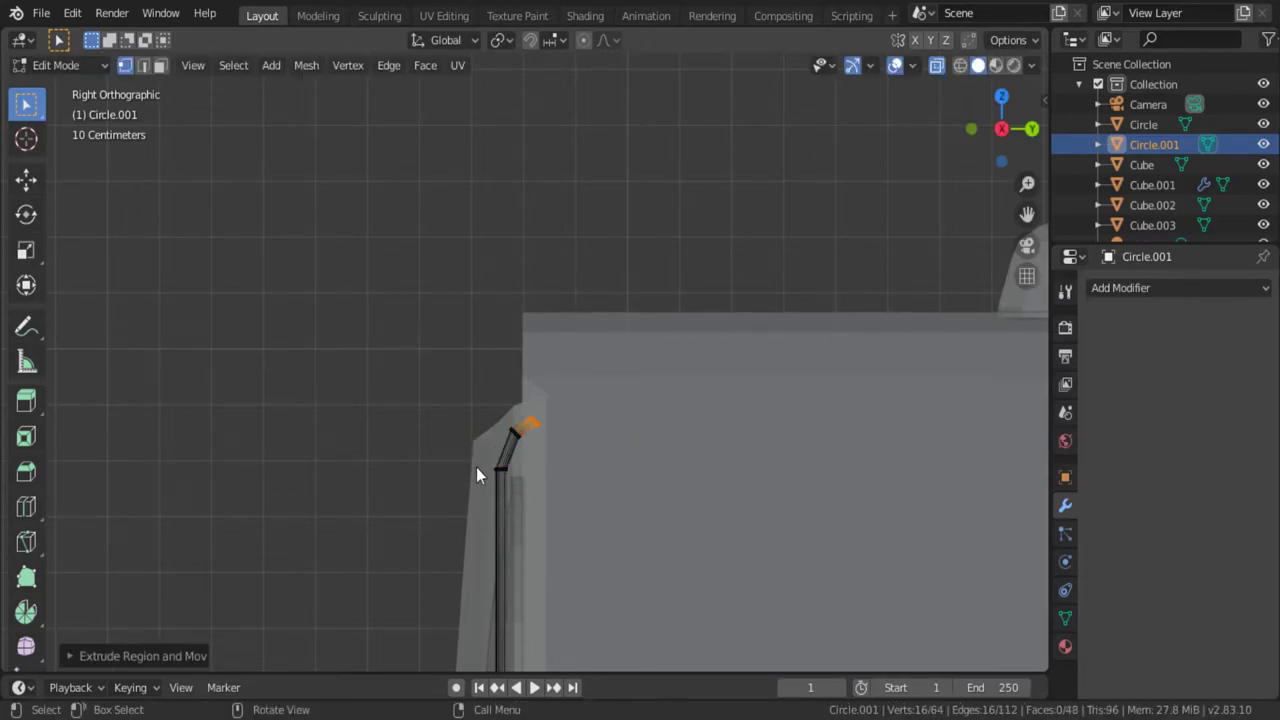
Redo the last extruded section and adjust the top along Y to form the hook.
{"action": "key", "text": "ctrl+z"}
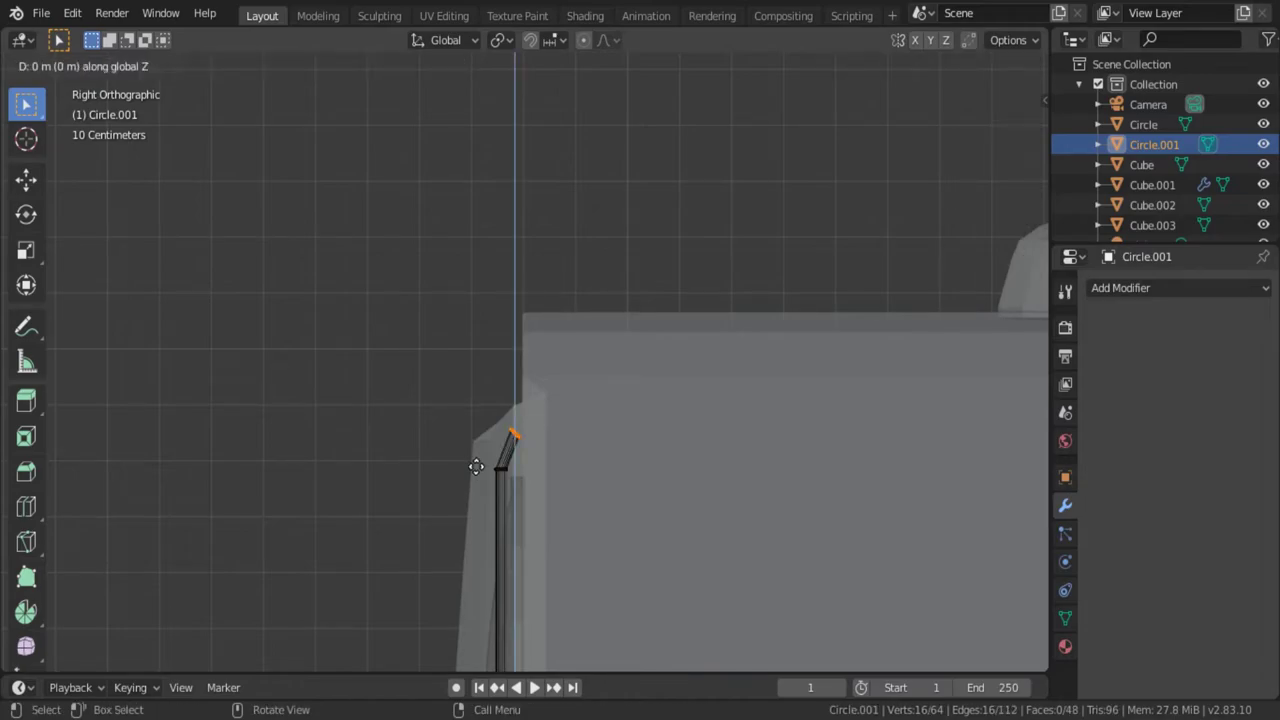
{"action": "left_click", "coordinate": [480, 429]}
{"action": "key", "text": "g"}
{"action": "left_click", "coordinate": [504, 437]}
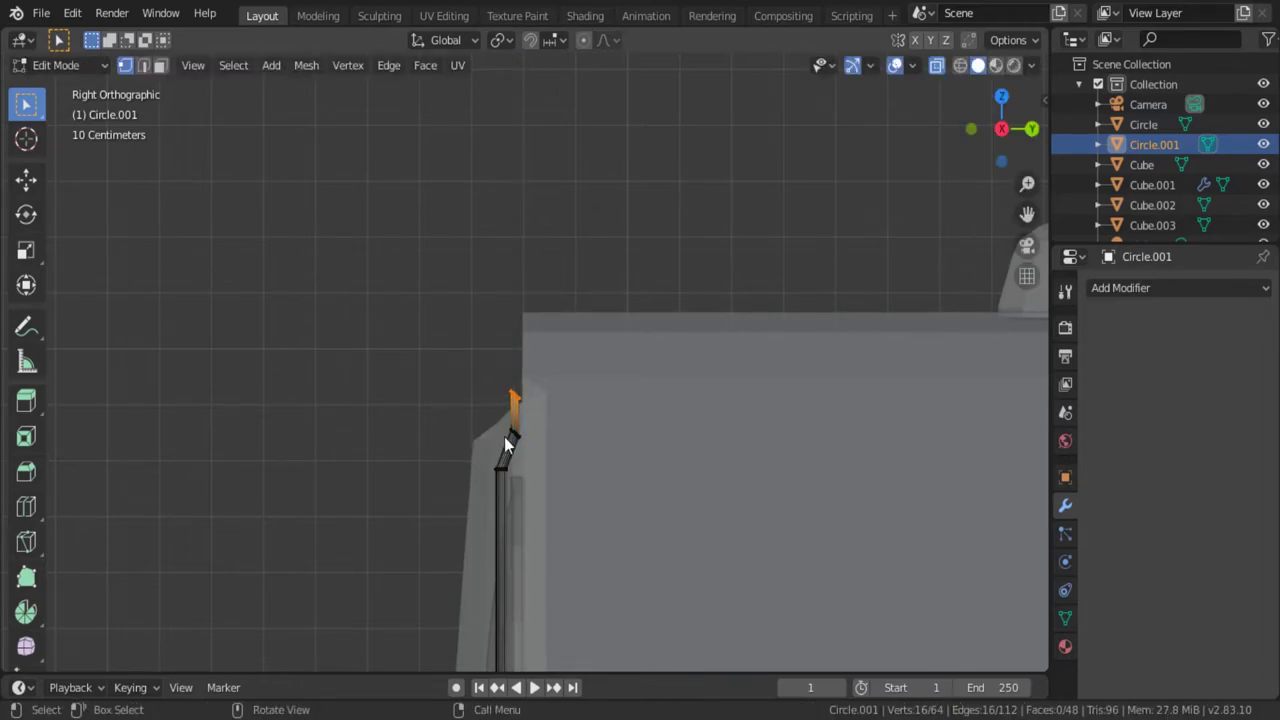
{"action": "key", "text": "g"}
{"action": "key", "text": "y"}
{"action": "left_click", "coordinate": [526, 463]}
{"action": "key", "text": "Tab"}
{"action": "mouse_move", "coordinate": [526, 463]}
{"action": "middle_mouse_down"}
{"action": "mouse_move", "coordinate": [666, 534]}
{"action": "mouse_move", "coordinate": [723, 654]}
{"action": "mouse_move", "coordinate": [603, 434]}
{"action": "middle_mouse_up"}
{"action": "left_click", "coordinate": [1134, 289]}
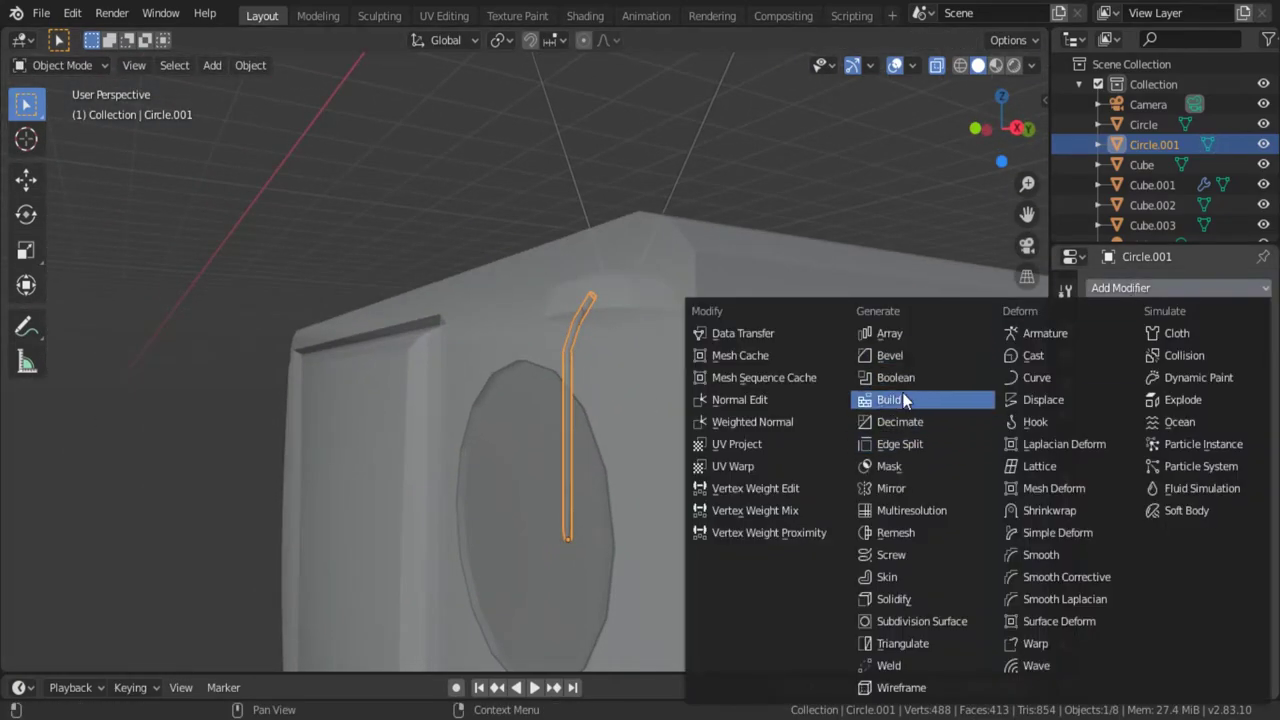
Add a Mirror modifier to the rod and move the whole rod along Z.
{"action": "left_click", "coordinate": [890, 488]}
{"action": "key", "text": "Tab"}
{"action": "mouse_move", "coordinate": [804, 405]}
{"action": "middle_mouse_down"}
{"action": "mouse_move", "coordinate": [692, 508]}
{"action": "mouse_move", "coordinate": [640, 447]}
{"action": "middle_mouse_up"}
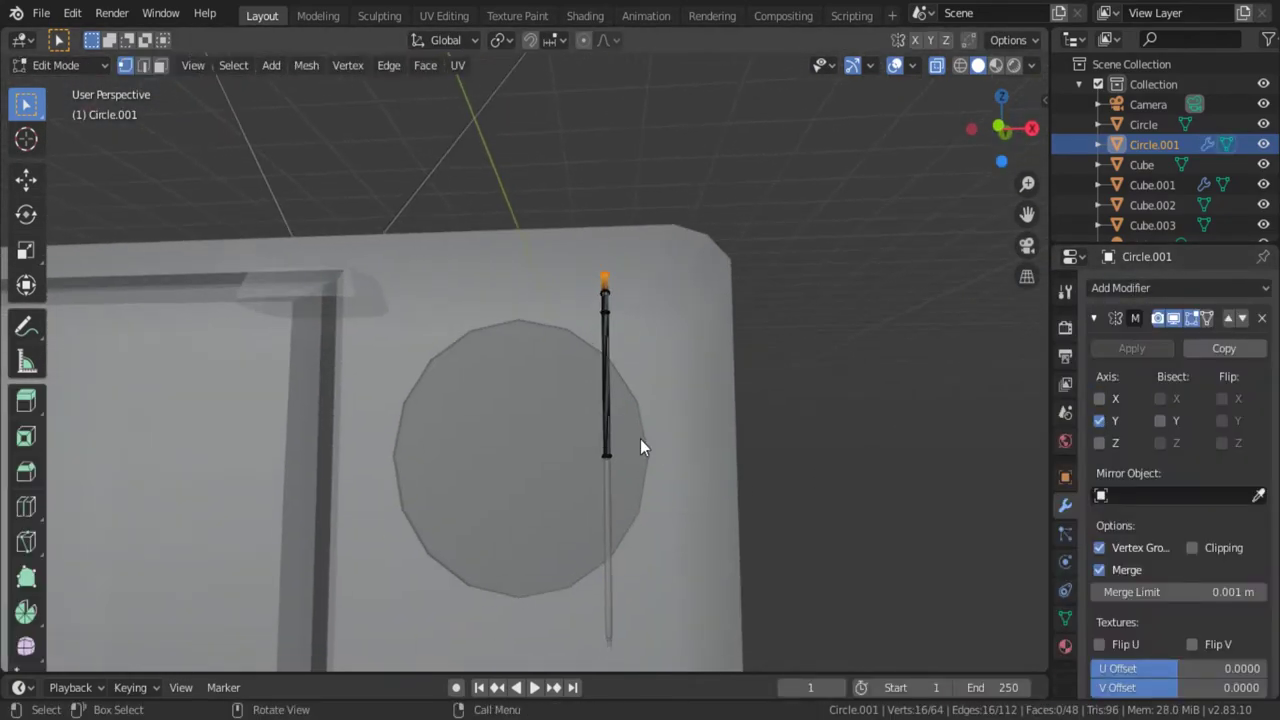
{"action": "key", "text": "a"}
{"action": "key", "text": "KP_1"}
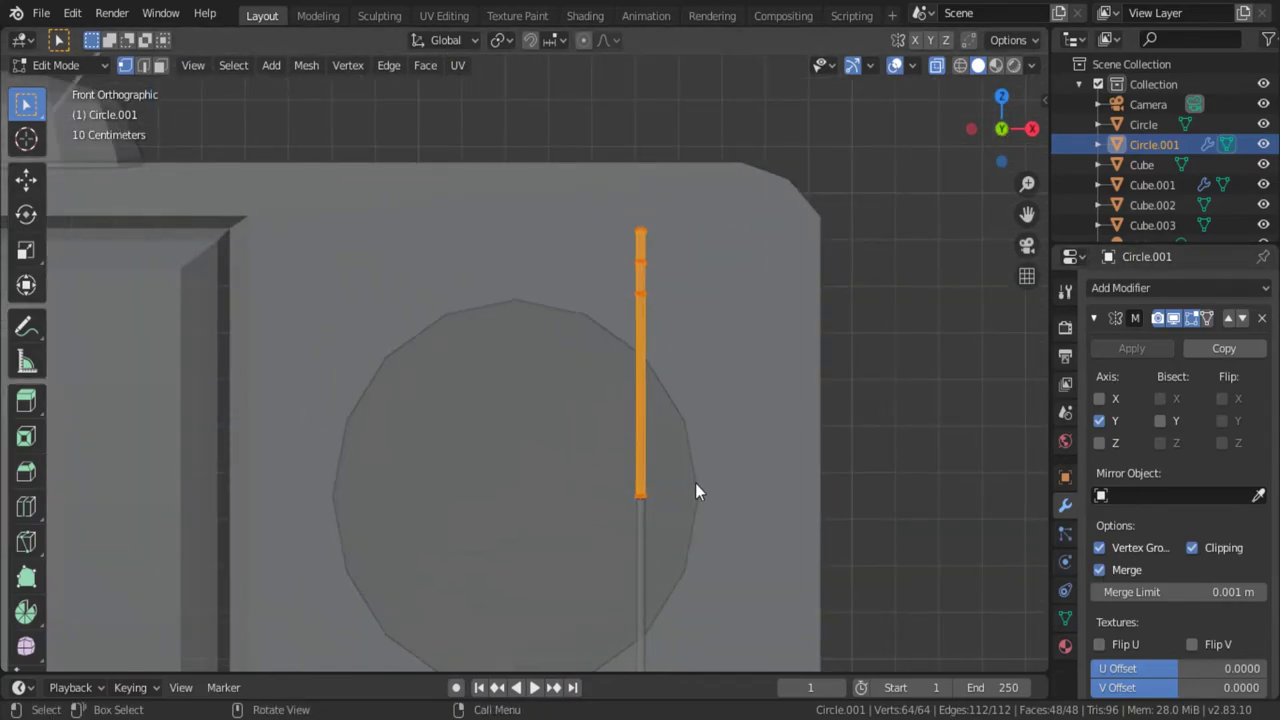
{"action": "key", "text": "g"}
{"action": "key", "text": "z"}
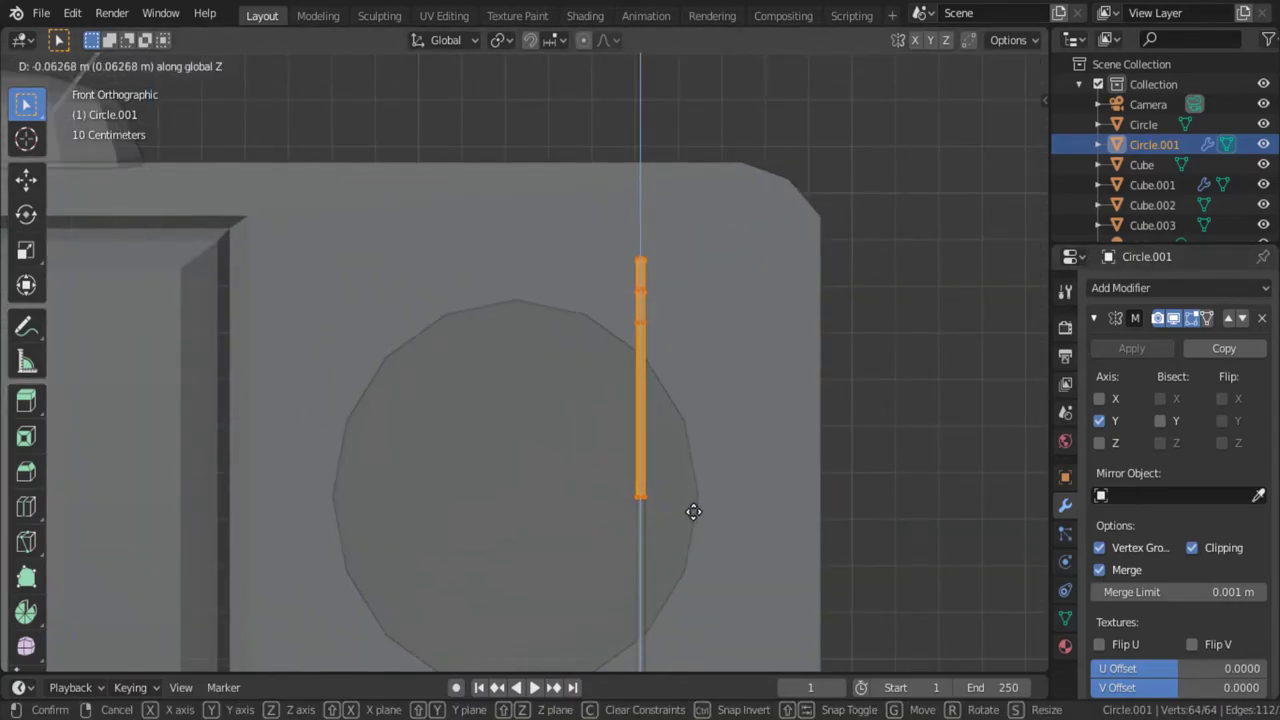
{"action": "left_click", "coordinate": [693, 511]}
{"action": "mouse_move", "coordinate": [693, 511]}
{"action": "middle_mouse_down"}
{"action": "mouse_move", "coordinate": [625, 558]}
{"action": "mouse_move", "coordinate": [547, 524]}
{"action": "mouse_move", "coordinate": [677, 558]}
{"action": "mouse_move", "coordinate": [707, 515]}
{"action": "middle_mouse_up"}
{"action": "key", "text": "Tab"}
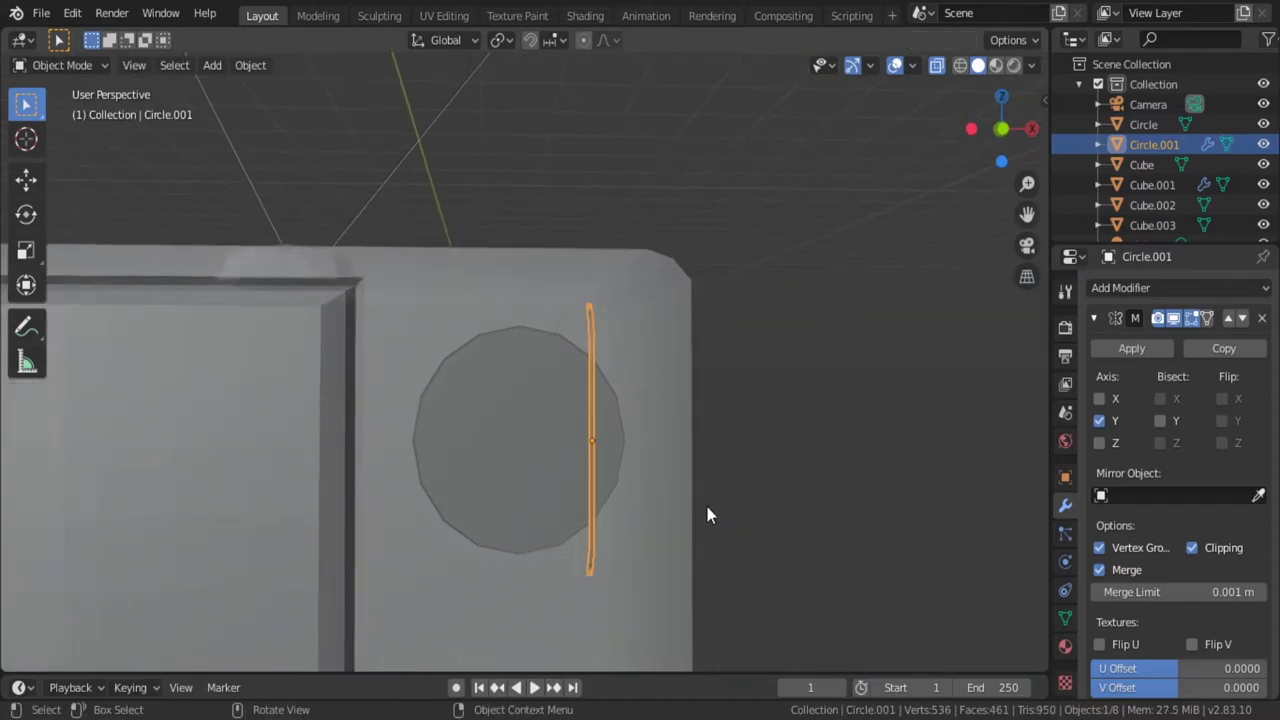
Enlarge the speaker circle slightly, then reselect the grille rod.
{"action": "left_click", "coordinate": [525, 476]}
{"action": "left_click", "coordinate": [538, 469]}
{"action": "key", "text": "KP_1"}
{"action": "key", "text": "s"}
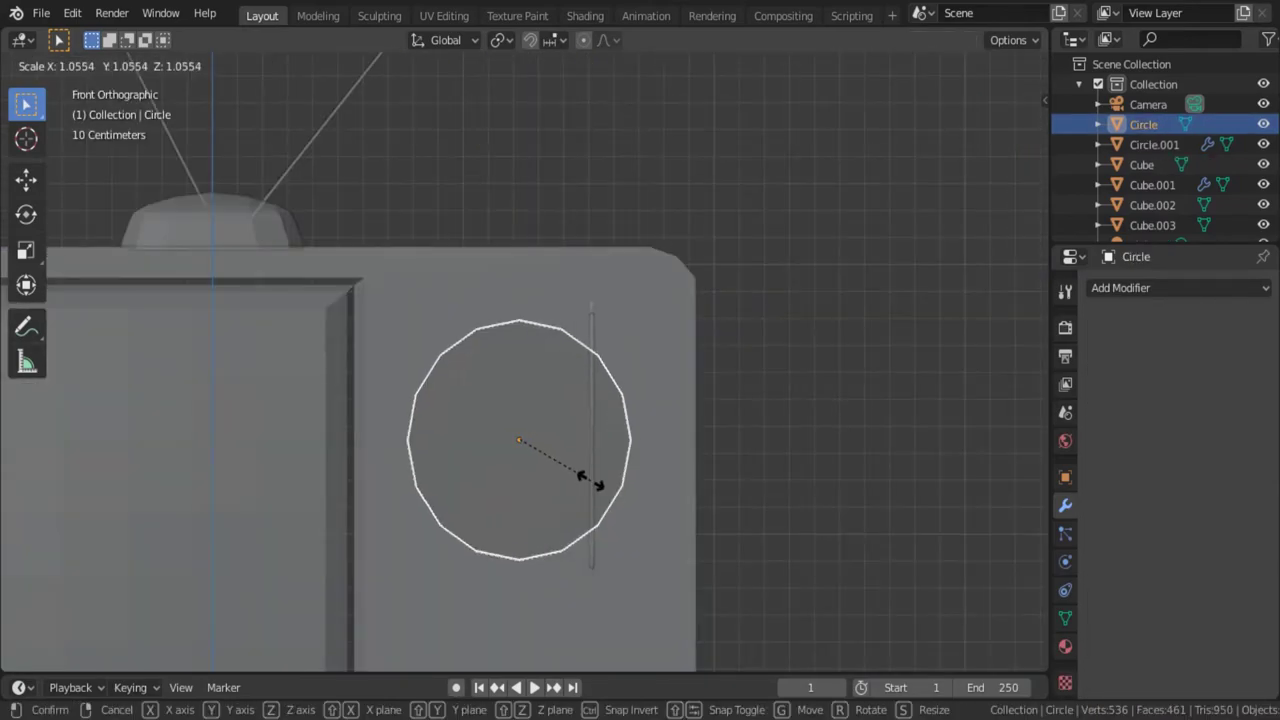
{"action": "middle_click_drag", "start_coordinate": [590, 481], "coordinate": [596, 371]}
{"action": "left_click", "coordinate": [596, 371]}
Add an Array modifier with X offset 1.0 and five copies of the rod.
{"action": "left_click", "coordinate": [1180, 288]}
{"action": "left_click", "coordinate": [896, 330]}
{"action": "double_click", "coordinate": [1224, 486]}
{"action": "type", "text": "1.0"}
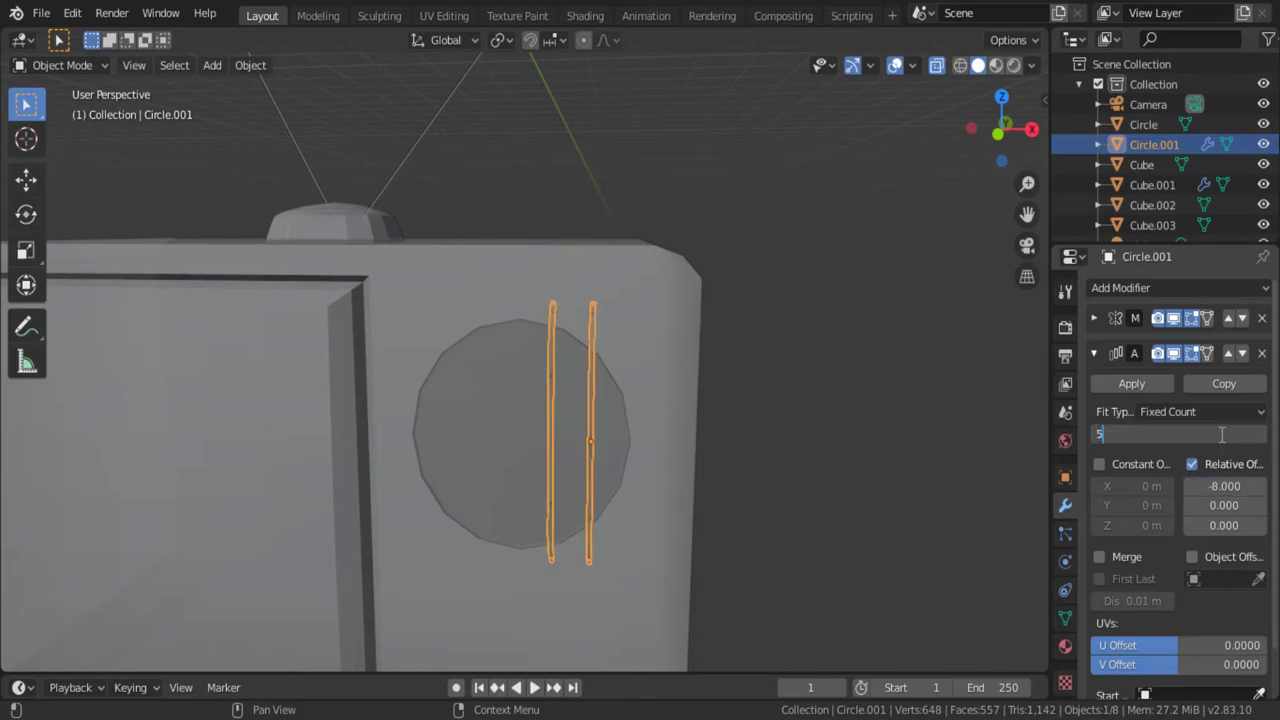
{"action": "key", "text": "Return"}
{"action": "middle_click_drag", "start_coordinate": [705, 468], "coordinate": [779, 410]}
Slide the five bars along X to sit across the speaker.
{"action": "key", "text": "KP_1"}
{"action": "key", "text": "g"}
{"action": "key", "text": "x"}
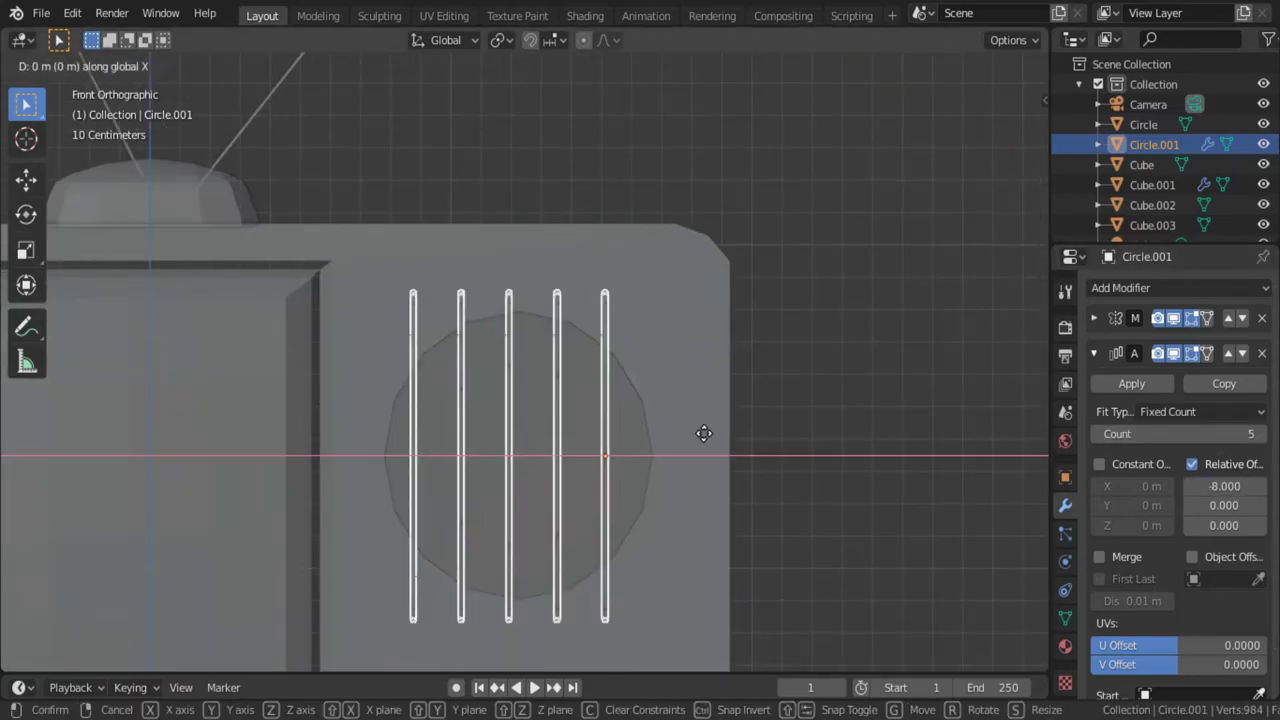
{"action": "left_click", "coordinate": [711, 434]}
{"action": "mouse_move", "coordinate": [711, 434]}
{"action": "middle_mouse_down"}
{"action": "mouse_move", "coordinate": [825, 469]}
{"action": "mouse_move", "coordinate": [554, 515]}
{"action": "mouse_move", "coordinate": [578, 486]}
{"action": "middle_mouse_up"}
Loop-cut a bar and shift the new edge loop along Y.
{"action": "key", "text": "Tab"}
{"action": "key", "text": "l"}
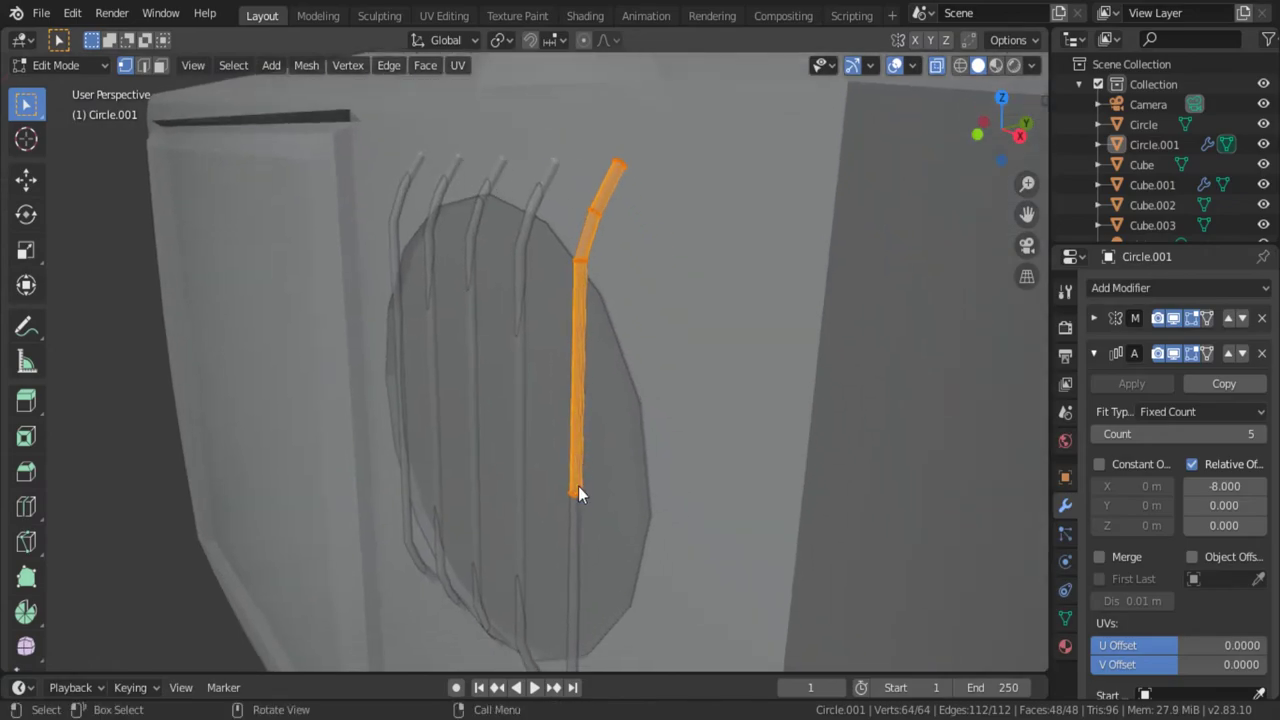
{"action": "key", "text": "ctrl+r"}
{"action": "left_click", "coordinate": [578, 387]}
{"action": "mouse_move", "coordinate": [620, 421]}
{"action": "middle_mouse_down"}
{"action": "mouse_move", "coordinate": [567, 393]}
{"action": "mouse_move", "coordinate": [488, 478]}
{"action": "middle_mouse_up"}
{"action": "key", "text": "g"}
{"action": "key", "text": "y"}
{"action": "left_click", "coordinate": [557, 395]}
Move another loop along Y in side view to bend the bars' upper ends.
{"action": "left_click", "coordinate": [488, 478]}
{"action": "key", "text": "KP_3"}
{"action": "key", "text": "g"}
{"action": "key", "text": "y"}
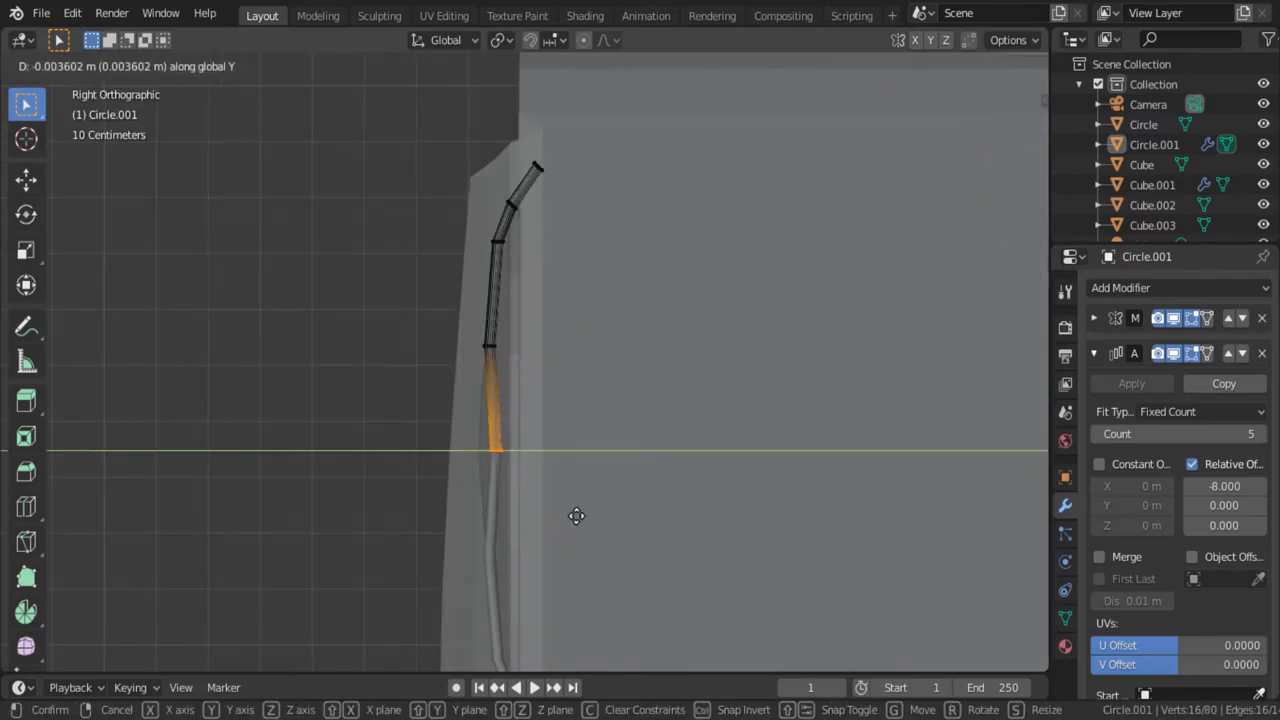
{"action": "left_click", "coordinate": [563, 513]}
{"action": "key", "text": "Tab"}
{"action": "middle_click_drag", "start_coordinate": [563, 513], "coordinate": [768, 574]}
{"action": "middle_click_drag", "start_coordinate": [810, 524], "coordinate": [739, 450]}
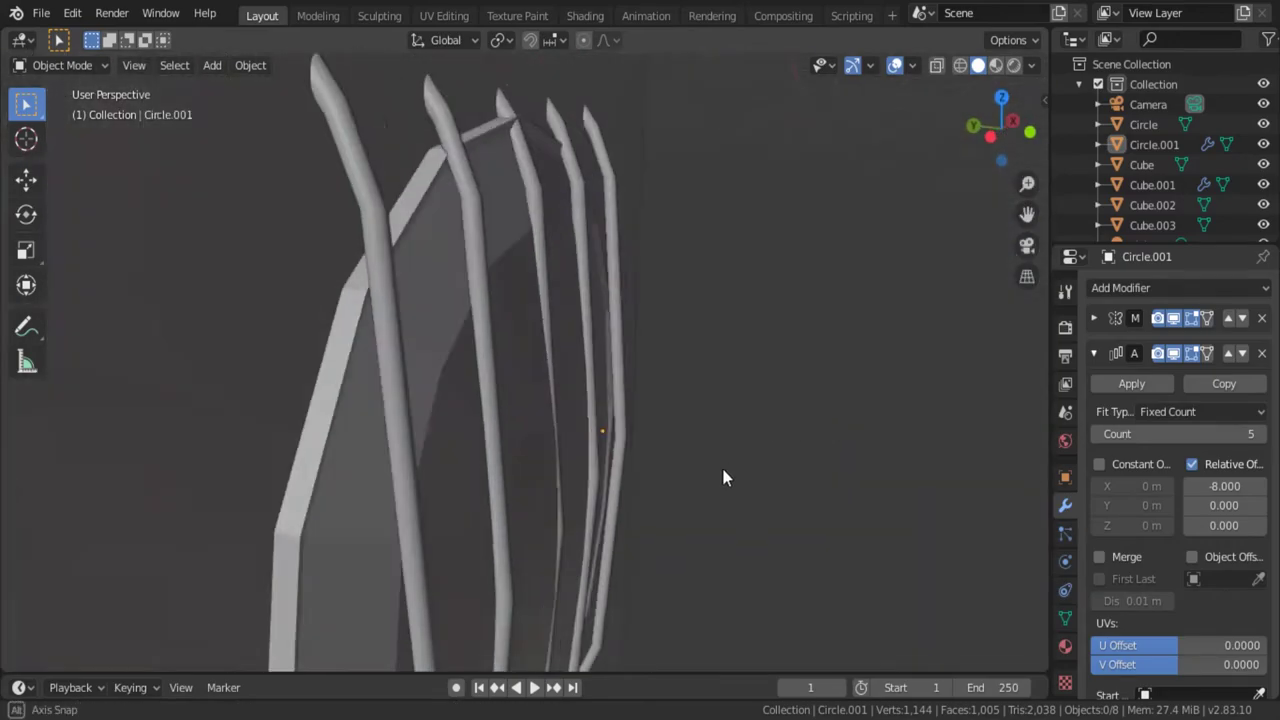
Move the grille bars object along Y to adjust its depth against the TV.
{"action": "mouse_move", "coordinate": [739, 450]}
{"action": "middle_mouse_down"}
{"action": "mouse_move", "coordinate": [376, 473]}
{"action": "mouse_move", "coordinate": [562, 463]}
{"action": "middle_mouse_up"}
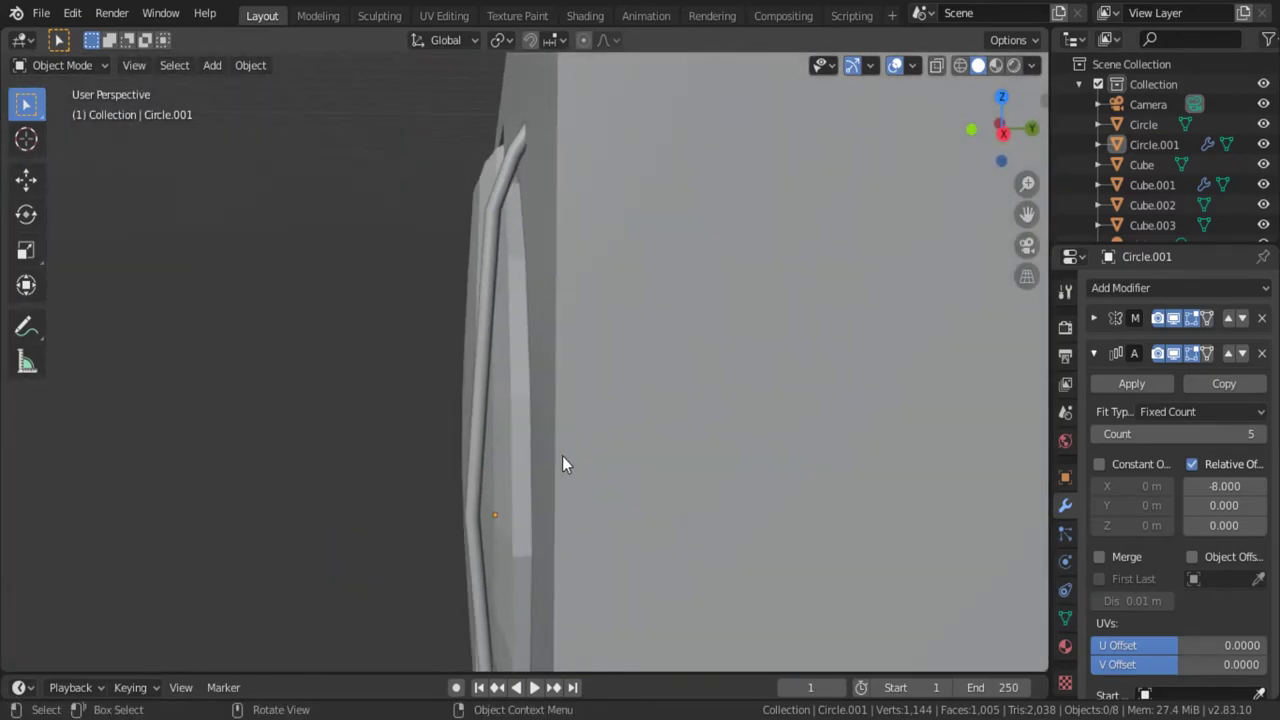
{"action": "left_click", "coordinate": [562, 463]}
{"action": "left_click", "coordinate": [487, 201]}
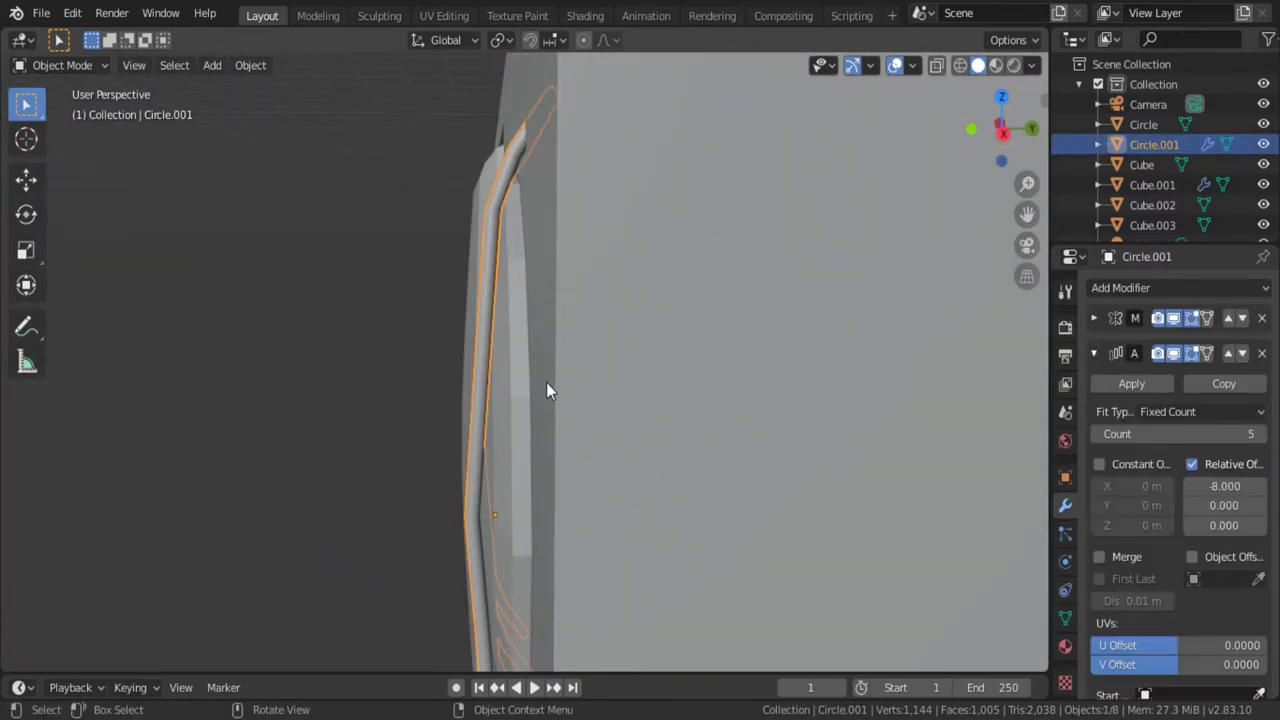
{"action": "left_click", "coordinate": [546, 382]}
{"action": "scroll", "coordinate": [503, 291], "scroll_direction": "down", "scroll_amount": 3}
{"action": "left_click", "coordinate": [503, 293]}
{"action": "key", "text": "g"}
{"action": "key", "text": "y"}
{"action": "left_click", "coordinate": [534, 334]}
{"action": "mouse_move", "coordinate": [534, 334]}
{"action": "middle_mouse_down"}
{"action": "mouse_move", "coordinate": [749, 434]}
{"action": "mouse_move", "coordinate": [838, 378]}
{"action": "mouse_move", "coordinate": [578, 551]}
{"action": "mouse_move", "coordinate": [455, 402]}
{"action": "mouse_move", "coordinate": [496, 462]}
{"action": "mouse_move", "coordinate": [543, 444]}
{"action": "mouse_move", "coordinate": [562, 312]}
{"action": "mouse_move", "coordinate": [518, 268]}
{"action": "middle_mouse_up"}
{"action": "left_click", "coordinate": [834, 378]}
In X-ray, shift the bars' middle edge loop along Y to smooth the bend.
{"action": "key", "text": "Tab"}
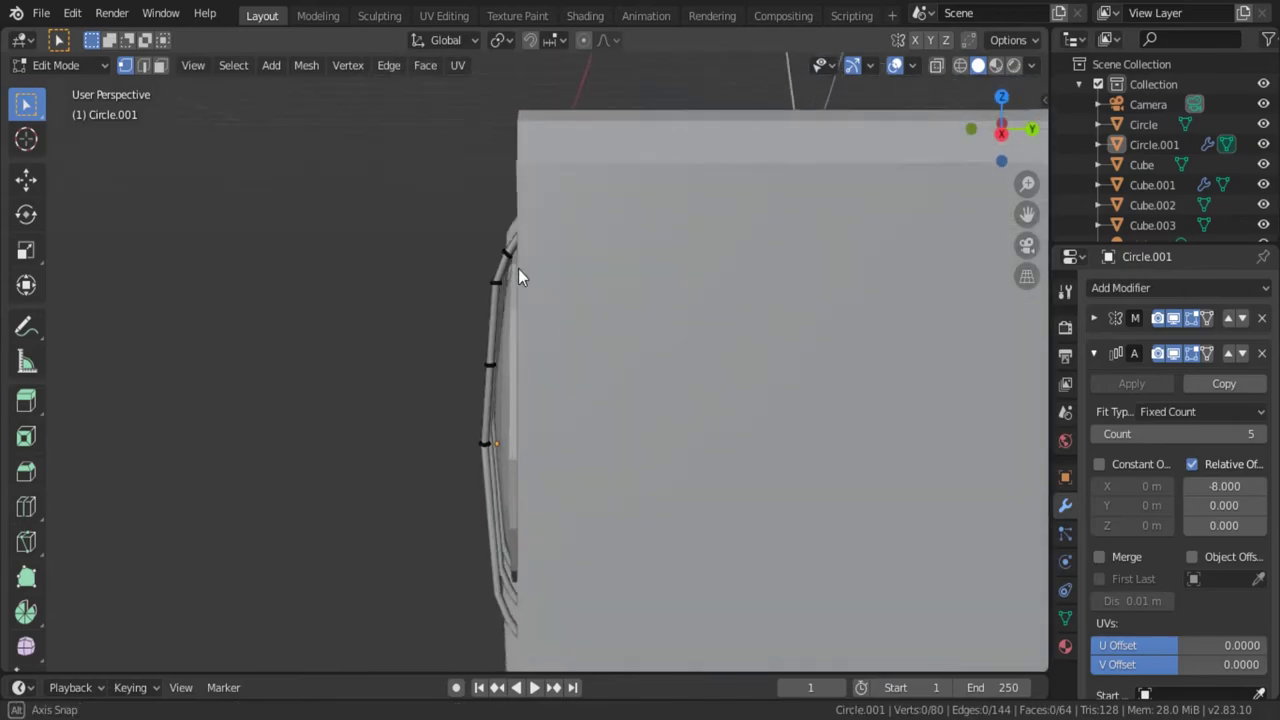
{"action": "left_click", "coordinate": [936, 66]}
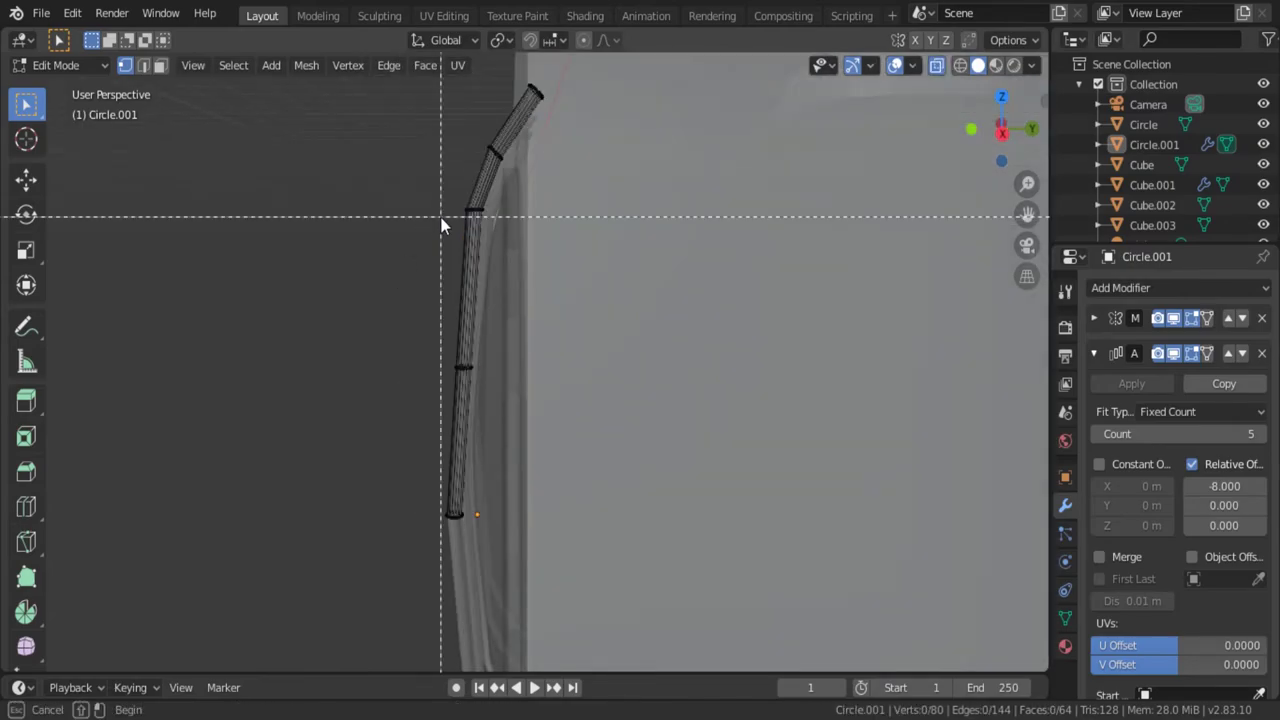
{"action": "key", "text": "g"}
{"action": "key", "text": "y"}
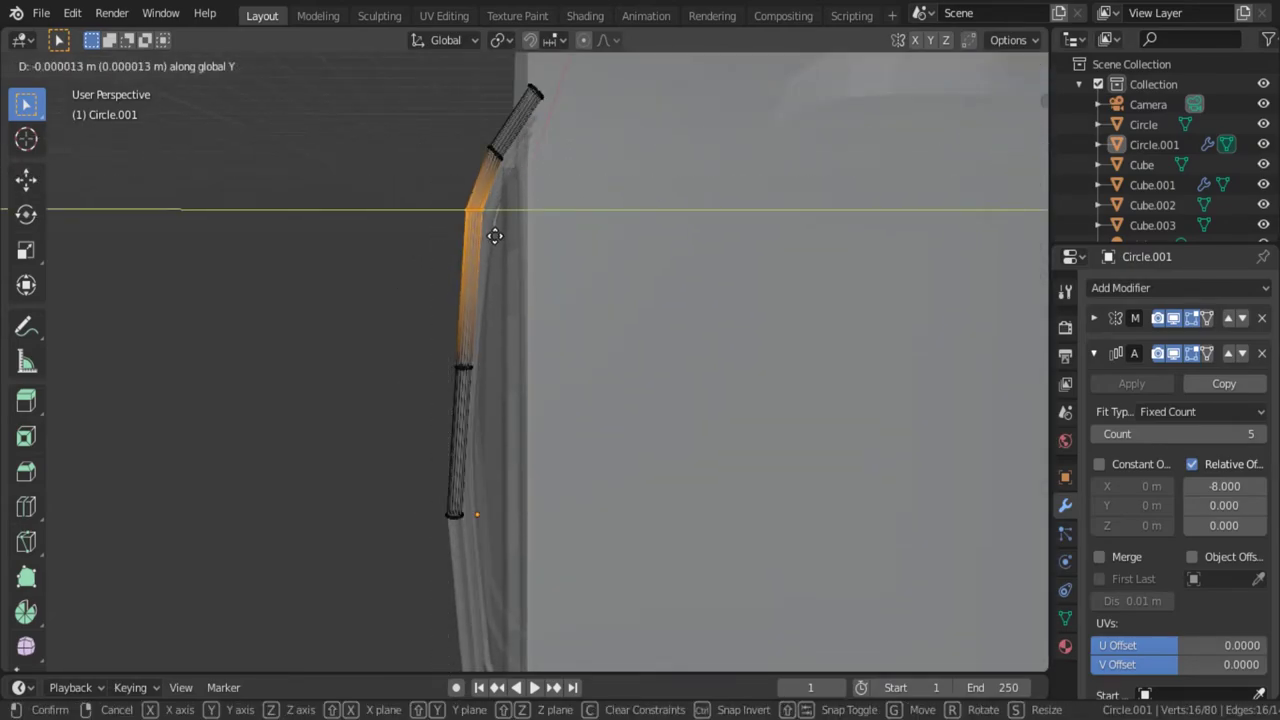
{"action": "left_click", "coordinate": [495, 235]}
{"action": "left_click", "coordinate": [434, 364]}
{"action": "key", "text": "g"}
{"action": "key", "text": "y"}
{"action": "left_click", "coordinate": [506, 304]}
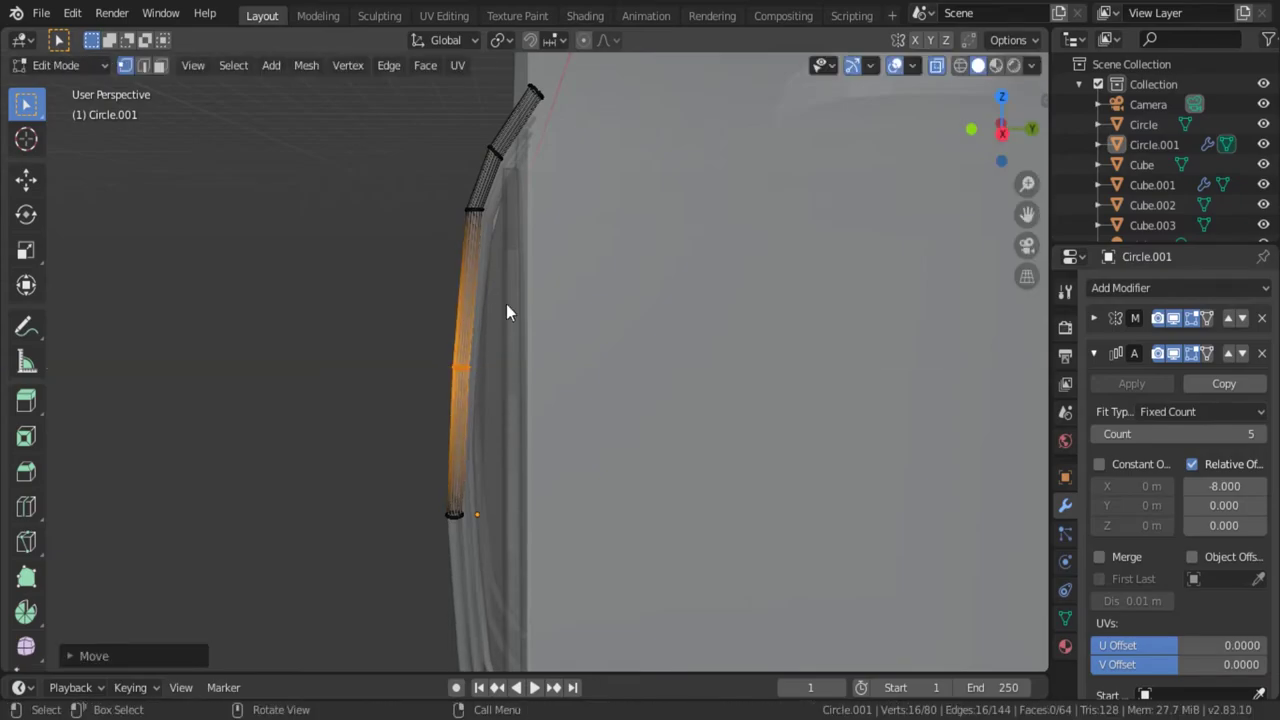
{"action": "key", "text": "Tab"}
{"action": "mouse_move", "coordinate": [473, 137]}
{"action": "middle_mouse_down"}
{"action": "mouse_move", "coordinate": [567, 314]}
{"action": "mouse_move", "coordinate": [880, 94]}
{"action": "middle_mouse_up"}
Select the TV body's large side face in face edit mode.
{"action": "scroll", "coordinate": [840, 307], "scroll_direction": "up", "scroll_amount": 3}
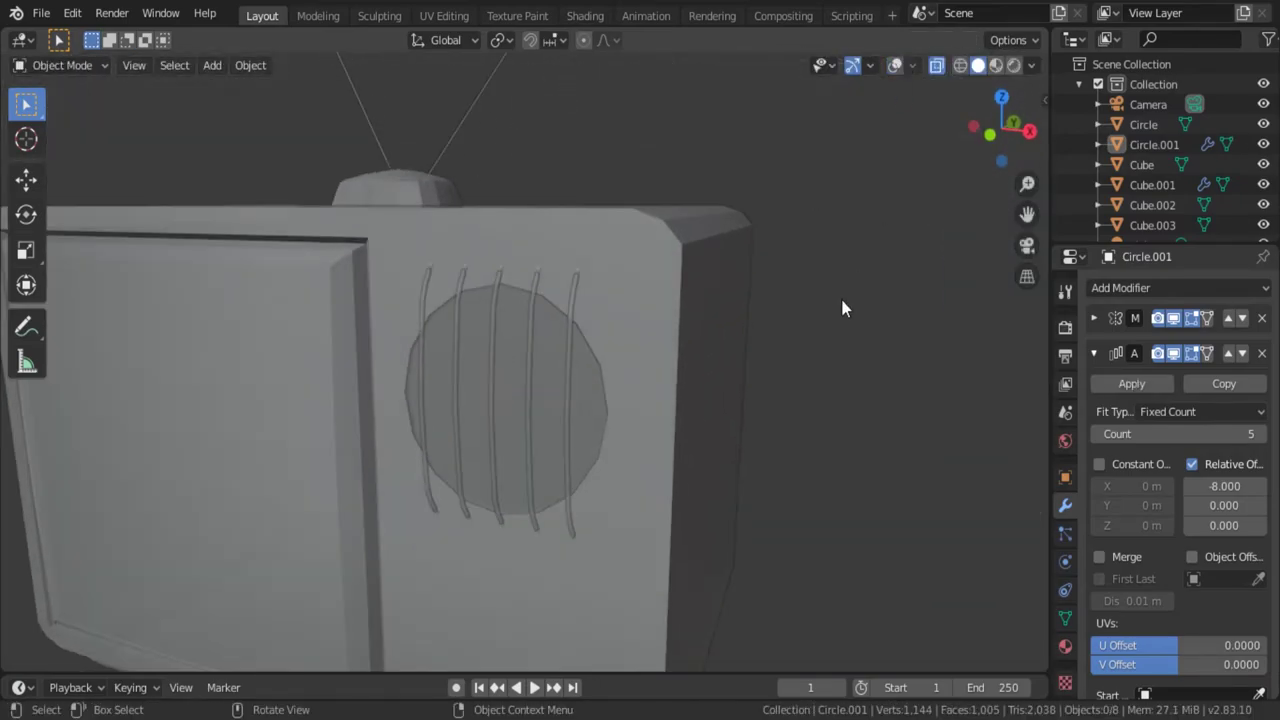
{"action": "scroll", "coordinate": [852, 371], "scroll_direction": "down", "scroll_amount": 4}
{"action": "mouse_move", "coordinate": [852, 371]}
{"action": "middle_mouse_down"}
{"action": "mouse_move", "coordinate": [749, 334]}
{"action": "mouse_move", "coordinate": [759, 339]}
{"action": "mouse_move", "coordinate": [632, 385]}
{"action": "middle_mouse_up"}
{"action": "left_click", "coordinate": [772, 400]}
{"action": "scroll", "coordinate": [833, 451], "scroll_direction": "up", "scroll_amount": 2}
{"action": "mouse_move", "coordinate": [797, 421]}
{"action": "middle_mouse_down", "text": "alt"}
{"action": "mouse_move", "coordinate": [833, 451]}
{"action": "mouse_move", "coordinate": [664, 404]}
{"action": "mouse_move", "coordinate": [601, 457]}
{"action": "mouse_move", "coordinate": [618, 472]}
{"action": "middle_mouse_up", "text": "alt"}
{"action": "key", "text": "Tab"}
{"action": "key", "text": "3"}
{"action": "left_click", "coordinate": [691, 416]}
Duplicate the side face in place and scale the copy into a small flat panel.
{"action": "key", "text": "shift+d"}
{"action": "right_click", "coordinate": [599, 459]}
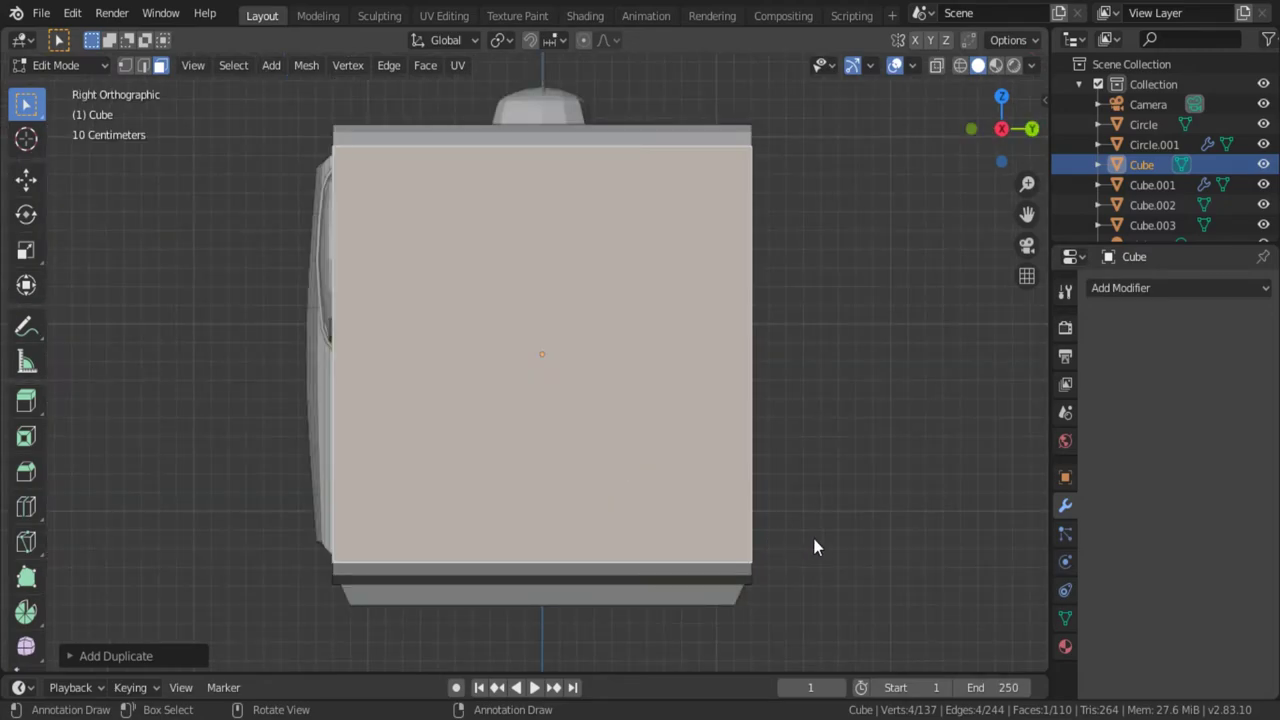
{"action": "key", "text": "s"}
{"action": "key", "text": "z"}
{"action": "left_click", "coordinate": [569, 377]}
{"action": "scroll", "coordinate": [569, 377], "scroll_direction": "up", "scroll_amount": 3}
{"action": "key", "text": "s"}
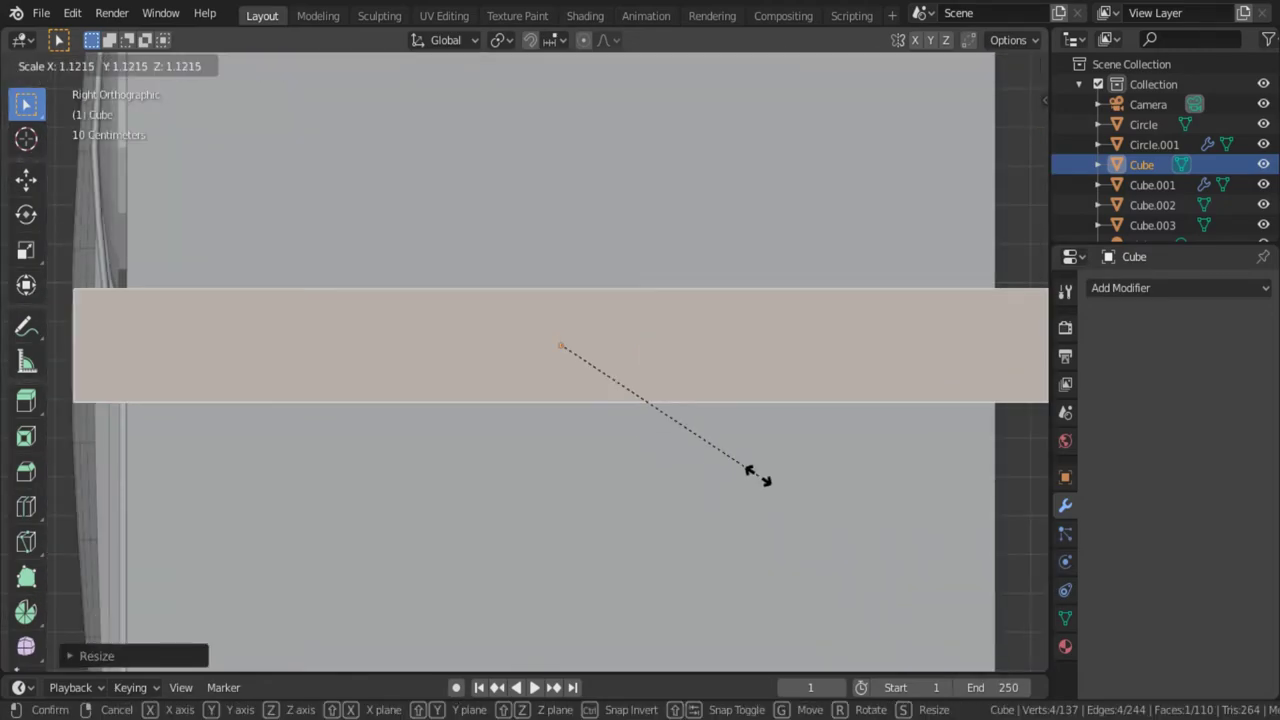
{"action": "left_click", "coordinate": [757, 476]}
{"action": "key", "text": "s"}
{"action": "left_click", "coordinate": [711, 466]}
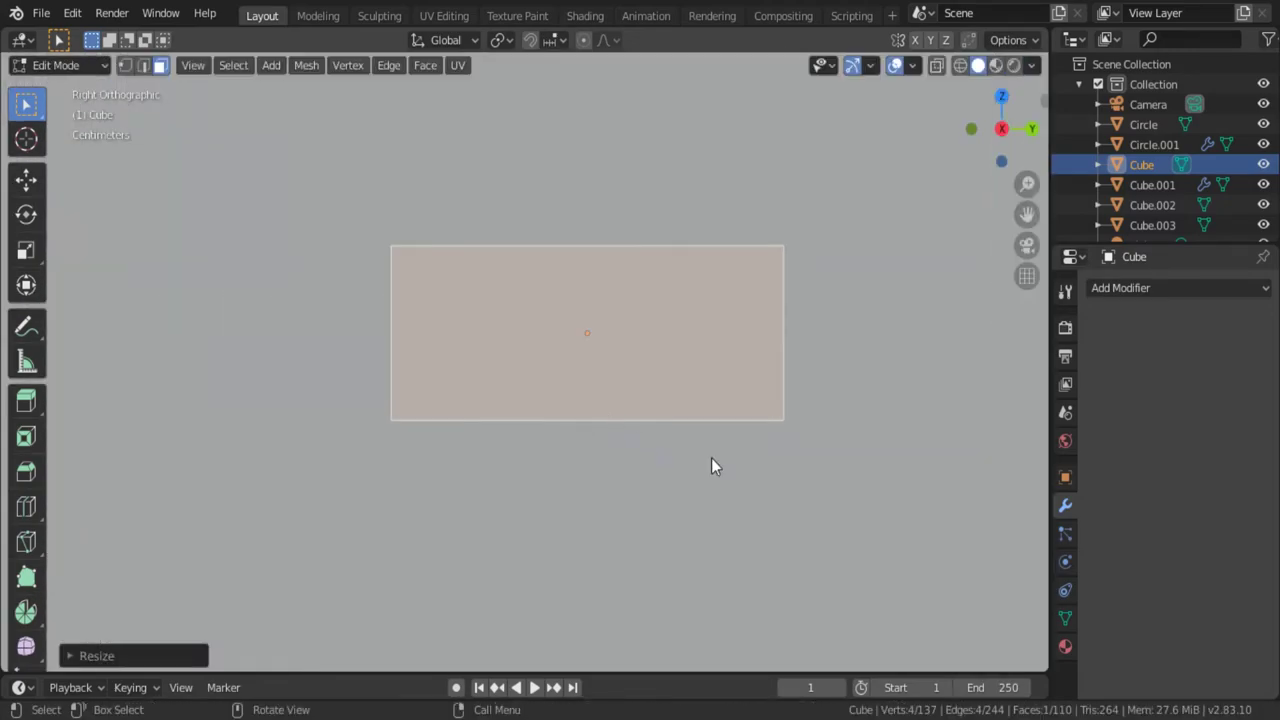
{"action": "key", "text": "s"}
{"action": "left_click", "coordinate": [765, 483]}
Extrude the copied face to give the panel depth.
{"action": "middle_click_drag", "start_coordinate": [765, 483], "coordinate": [703, 503], "text": "alt"}
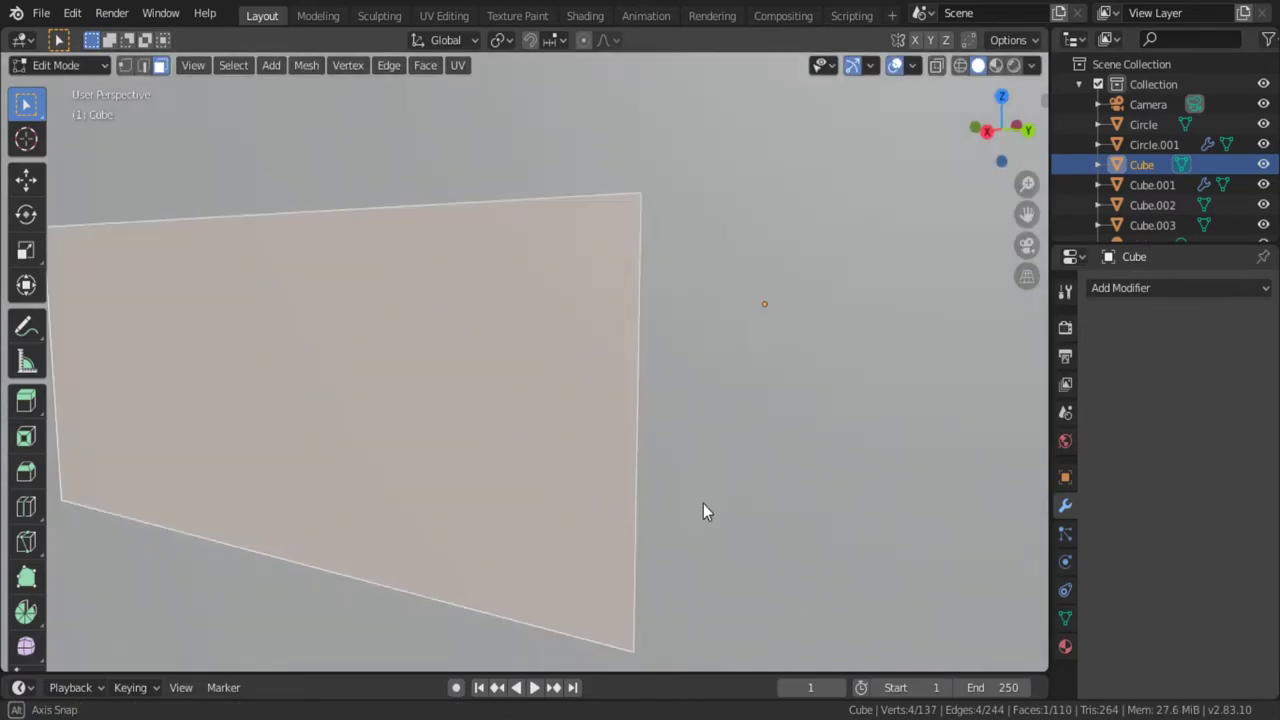
{"action": "scroll", "coordinate": [703, 512], "scroll_direction": "down", "scroll_amount": 3}
{"action": "key", "text": "e"}
{"action": "left_click", "coordinate": [651, 517]}
{"action": "key", "text": "KP_3"}
{"action": "key", "text": "KP_Decimal"}
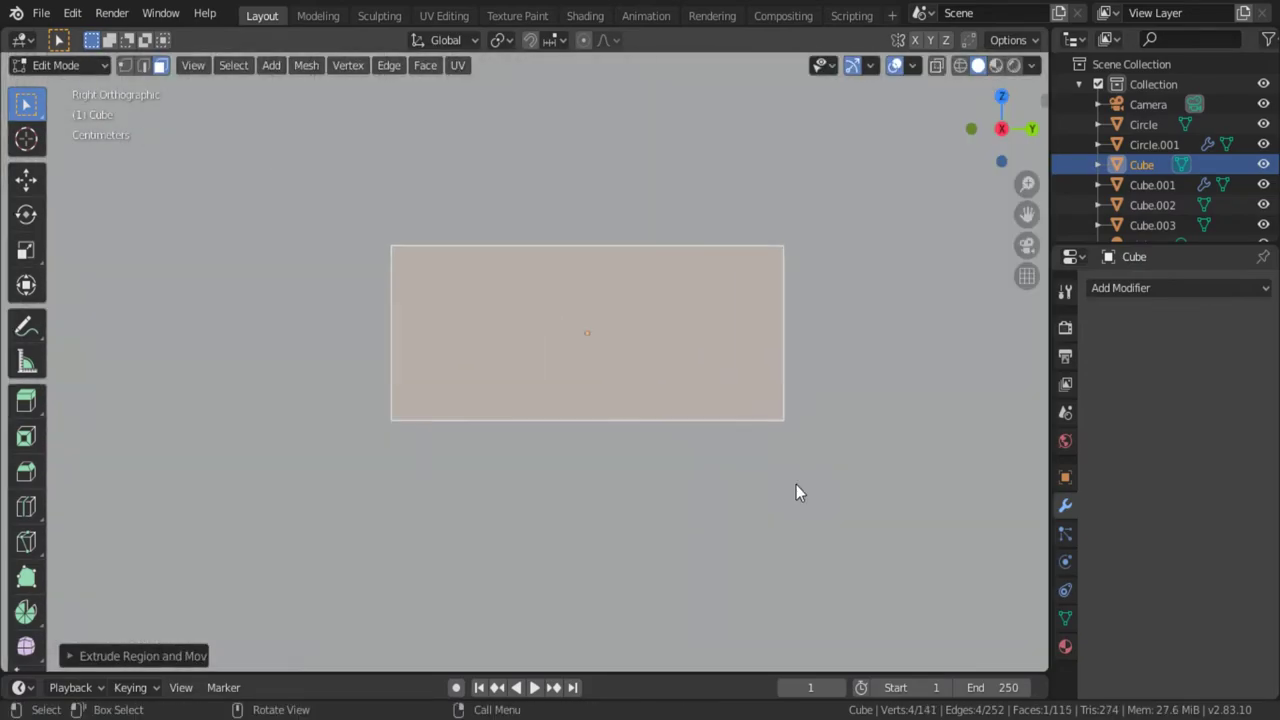
Inset a border on the panel and push the inner face in to form a recess.
{"action": "key", "text": "i"}
{"action": "left_click", "coordinate": [788, 480]}
{"action": "mouse_move", "coordinate": [788, 480]}
{"action": "middle_mouse_down"}
{"action": "mouse_move", "coordinate": [734, 508]}
{"action": "mouse_move", "coordinate": [666, 500]}
{"action": "middle_mouse_up"}
{"action": "key", "text": "e"}
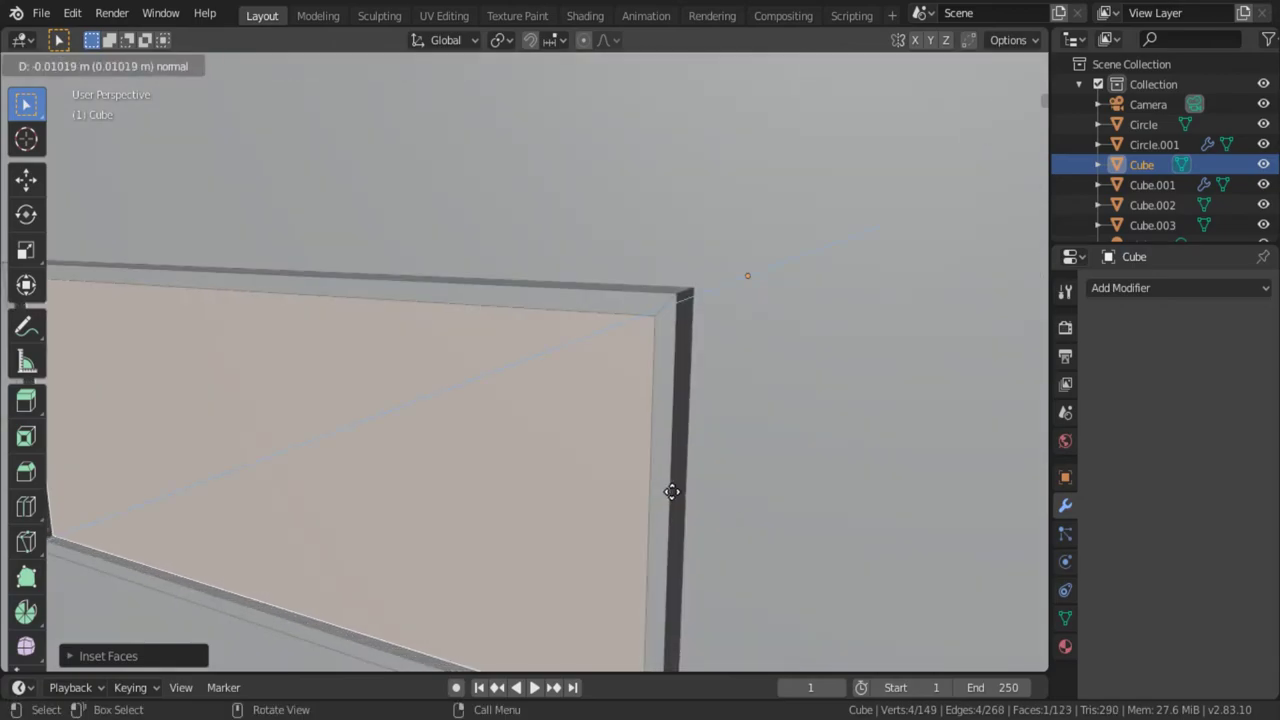
{"action": "left_click", "coordinate": [672, 492]}
{"action": "key", "text": "KP_3"}
{"action": "key", "text": "KP_Decimal"}
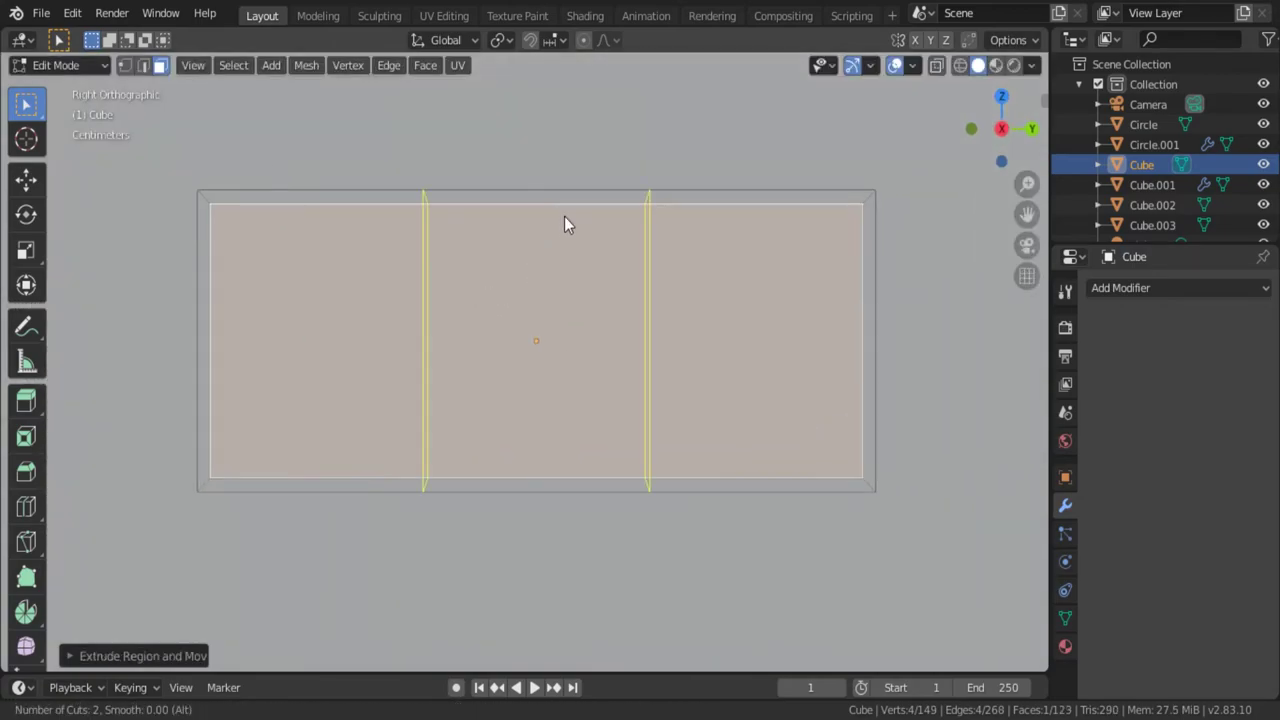
Add two vertical cuts squeezed toward the centre and extrude the middle strip into a divider.
{"action": "left_click", "coordinate": [564, 216]}
{"action": "key", "text": "s"}
{"action": "key", "text": "y"}
{"action": "left_click", "coordinate": [560, 369]}
{"action": "left_click", "coordinate": [562, 404]}
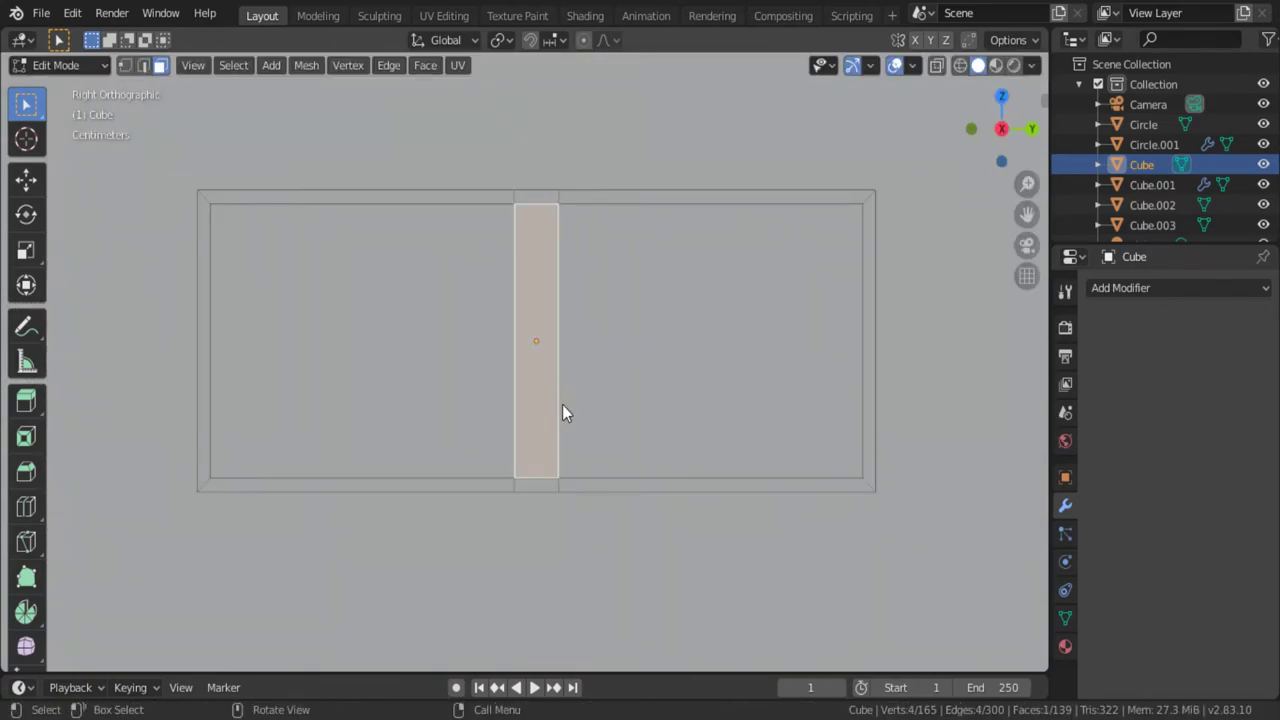
{"action": "middle_click_drag", "start_coordinate": [562, 404], "coordinate": [470, 473]}
{"action": "key", "text": "e"}
{"action": "left_click", "coordinate": [463, 471]}
Select both panes and the divider strip, try an inset, then undo it.
{"action": "left_click", "coordinate": [313, 450]}
{"action": "left_click", "coordinate": [444, 458], "text": "shift"}
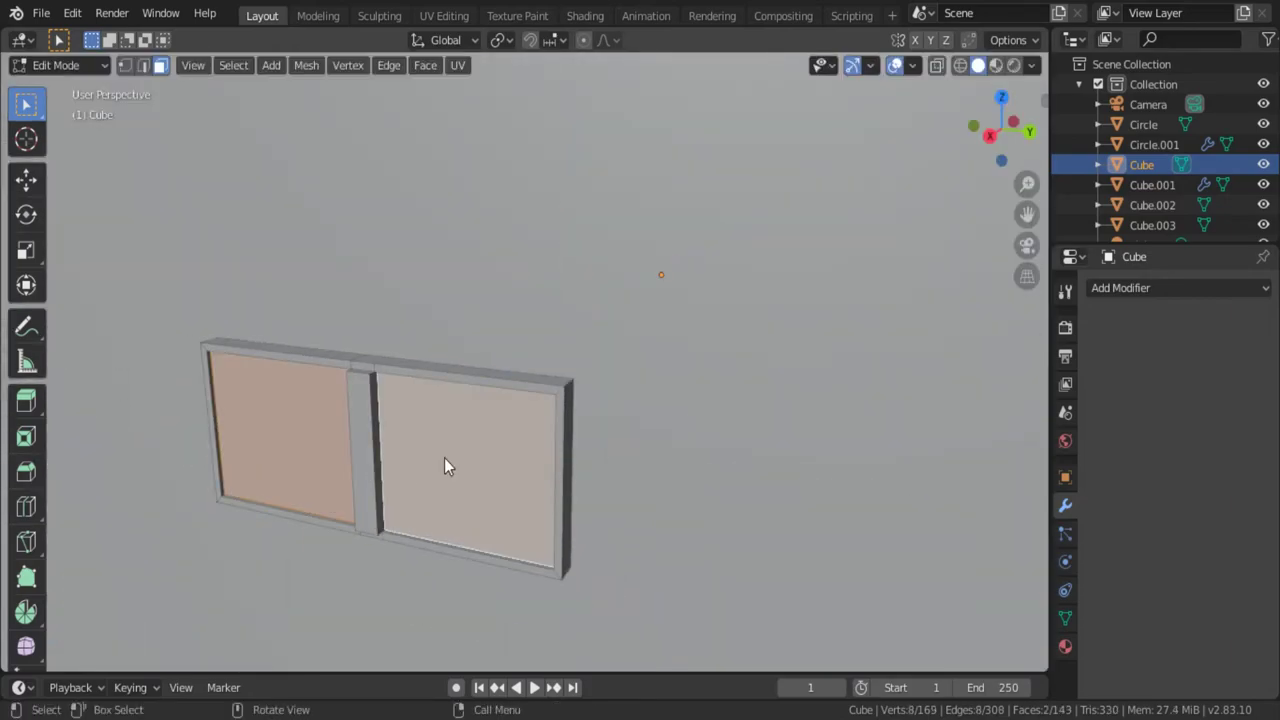
{"action": "left_click", "coordinate": [363, 455], "text": "shift"}
{"action": "mouse_move", "coordinate": [363, 455]}
{"action": "middle_mouse_down"}
{"action": "mouse_move", "coordinate": [602, 478]}
{"action": "mouse_move", "coordinate": [758, 386]}
{"action": "mouse_move", "coordinate": [288, 375]}
{"action": "middle_mouse_up"}
{"action": "left_click", "coordinate": [288, 375], "text": "shift"}
{"action": "scroll", "coordinate": [545, 429], "scroll_direction": "up", "scroll_amount": 2}
{"action": "key", "text": "i"}
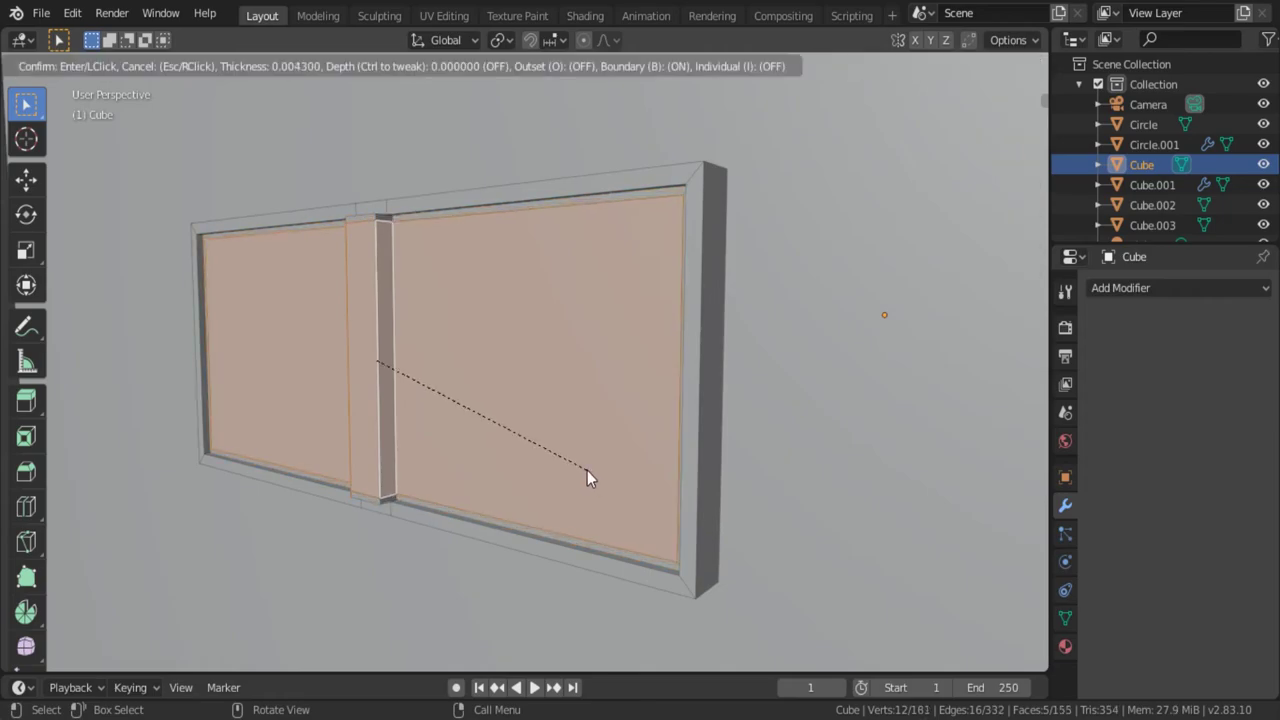
{"action": "left_click", "coordinate": [589, 471]}
{"action": "mouse_move", "coordinate": [589, 471]}
{"action": "middle_mouse_down"}
{"action": "mouse_move", "coordinate": [704, 505]}
{"action": "mouse_move", "coordinate": [628, 490]}
{"action": "middle_mouse_up"}
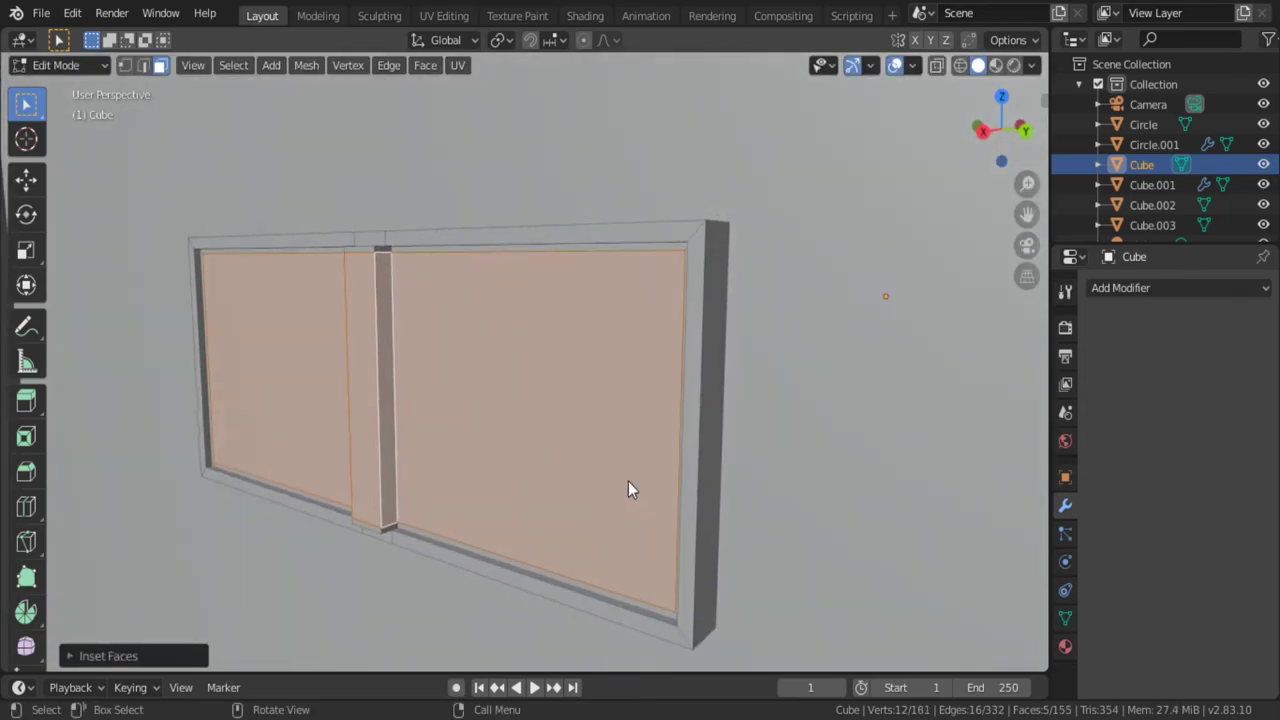
{"action": "key", "text": "ctrl+z"}
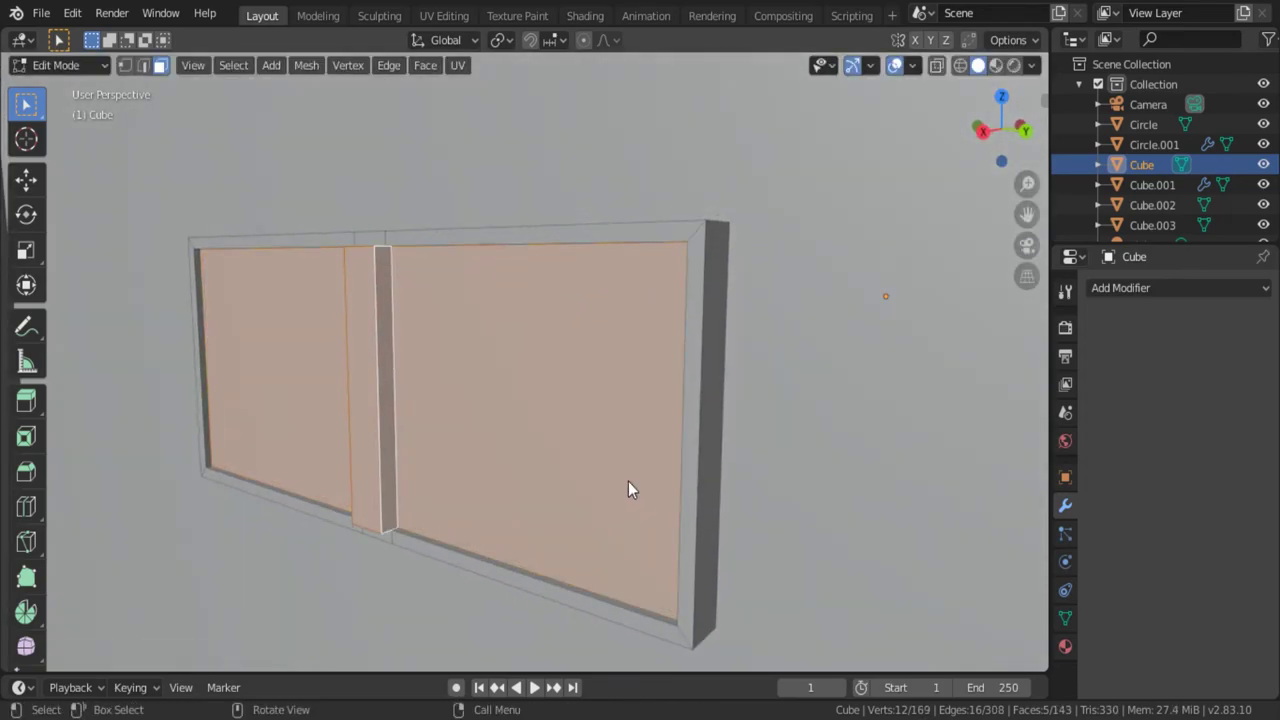
Try extruding, scaling and moving the selected faces, then undo it.
{"action": "key", "text": "e"}
{"action": "key", "text": "Escape"}
{"action": "key", "text": "s"}
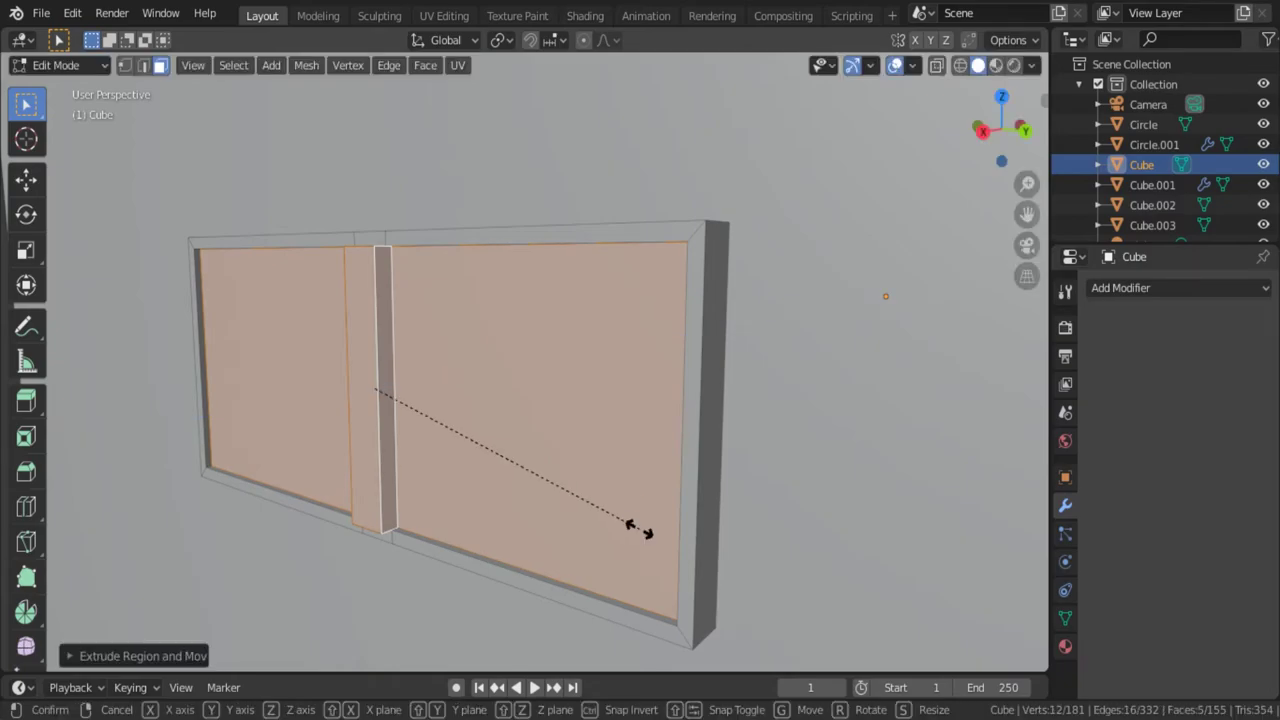
{"action": "left_click", "coordinate": [630, 520]}
{"action": "key", "text": "g"}
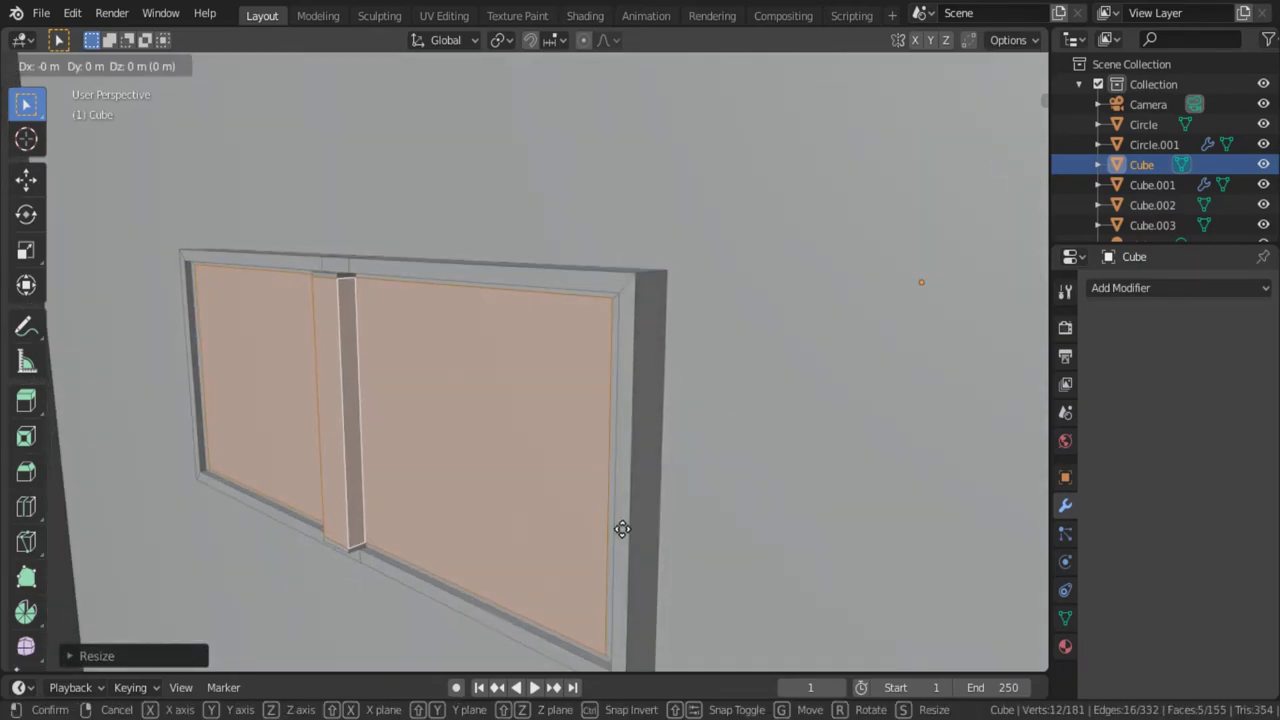
{"action": "left_click", "coordinate": [620, 536]}
{"action": "mouse_move", "coordinate": [620, 536]}
{"action": "middle_mouse_down"}
{"action": "mouse_move", "coordinate": [800, 605]}
{"action": "mouse_move", "coordinate": [614, 563]}
{"action": "mouse_move", "coordinate": [631, 449]}
{"action": "mouse_move", "coordinate": [651, 434]}
{"action": "mouse_move", "coordinate": [625, 410]}
{"action": "mouse_move", "coordinate": [660, 503]}
{"action": "mouse_move", "coordinate": [563, 491]}
{"action": "mouse_move", "coordinate": [543, 451]}
{"action": "mouse_move", "coordinate": [921, 346]}
{"action": "mouse_move", "coordinate": [746, 354]}
{"action": "mouse_move", "coordinate": [817, 323]}
{"action": "mouse_move", "coordinate": [809, 369]}
{"action": "mouse_move", "coordinate": [695, 329]}
{"action": "mouse_move", "coordinate": [738, 391]}
{"action": "mouse_move", "coordinate": [919, 415]}
{"action": "mouse_move", "coordinate": [611, 374]}
{"action": "mouse_move", "coordinate": [638, 367]}
{"action": "mouse_move", "coordinate": [652, 493]}
{"action": "middle_mouse_up"}
{"action": "key", "text": "ctrl+z"}
Adjust the divider strip's ends by scaling its top and bottom edges along X.
{"action": "key", "text": "ctrl+KP_Add"}
{"action": "left_click", "coordinate": [808, 390]}
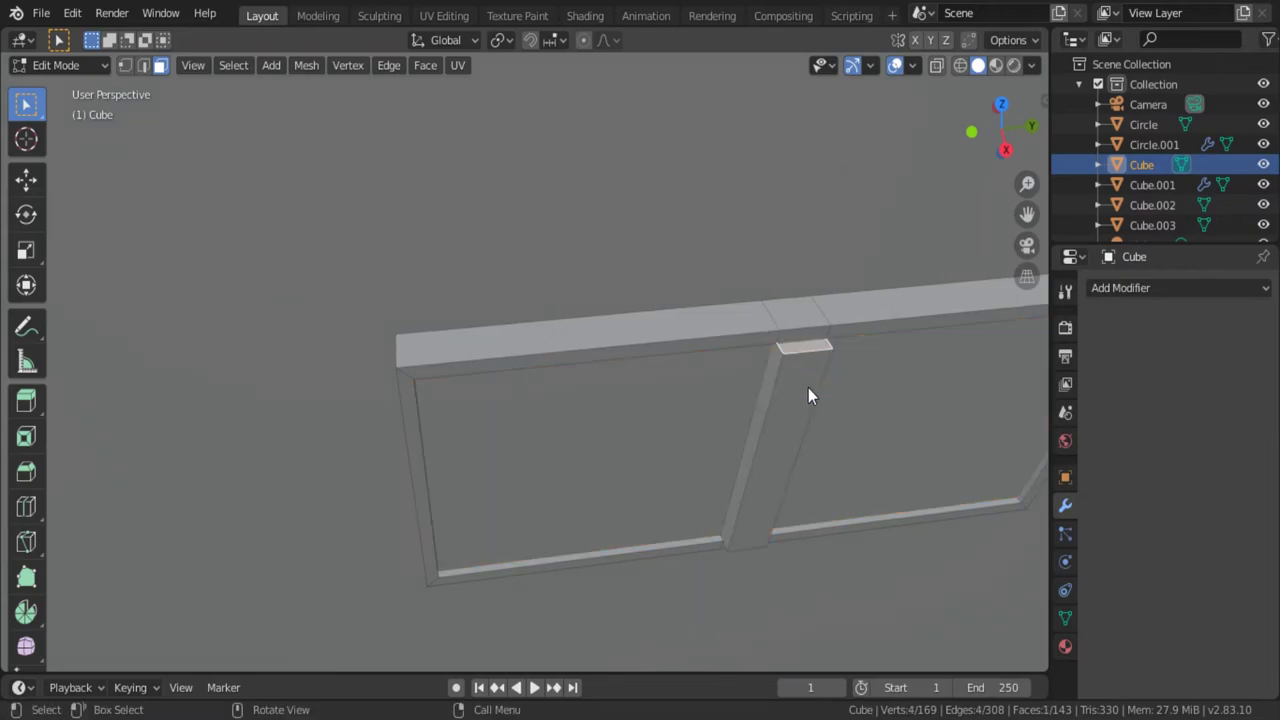
{"action": "middle_click_drag", "start_coordinate": [842, 444], "coordinate": [808, 553]}
{"action": "left_click", "coordinate": [808, 557], "text": "shift"}
{"action": "key", "text": "s"}
{"action": "key", "text": "x"}
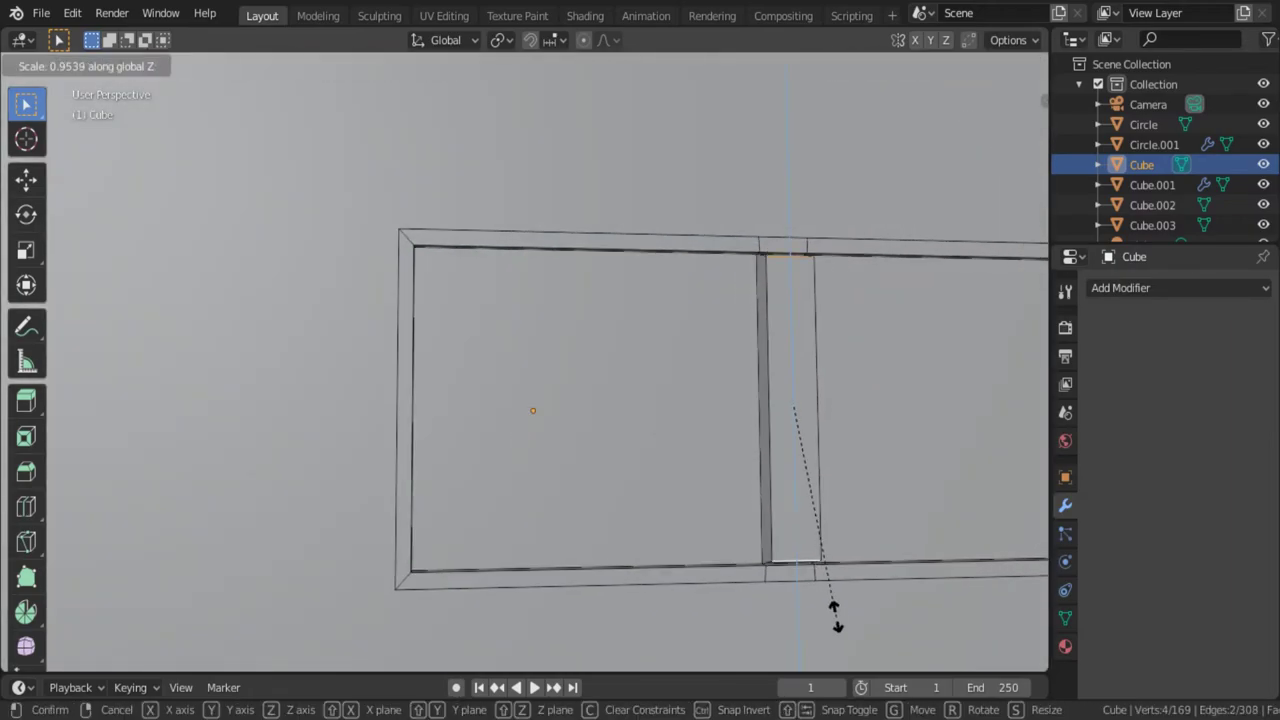
{"action": "left_click", "coordinate": [724, 502]}
Grow the face selection and inset it to frame the panes.
{"action": "key", "text": "1"}
{"action": "key", "text": "3"}
{"action": "key", "text": "ctrl+KP_Add"}
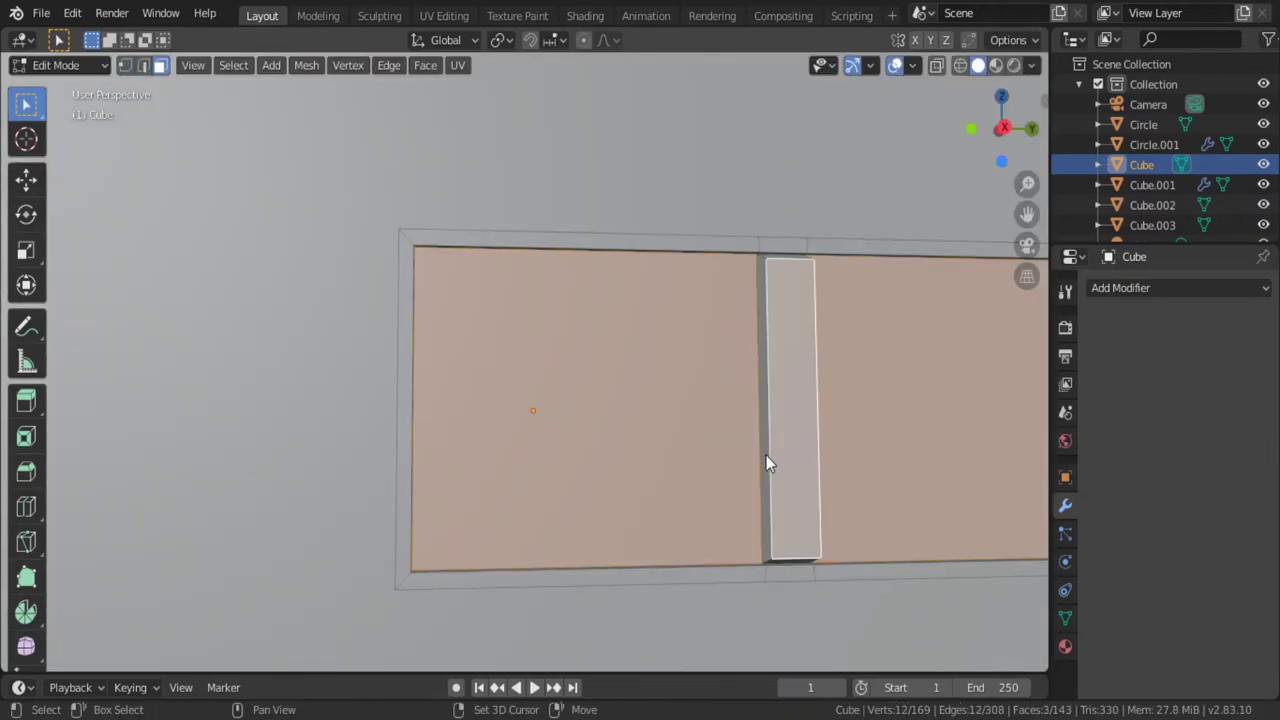
{"action": "mouse_move", "coordinate": [766, 455]}
{"action": "middle_mouse_down"}
{"action": "mouse_move", "coordinate": [703, 505]}
{"action": "mouse_move", "coordinate": [614, 257]}
{"action": "mouse_move", "coordinate": [695, 472]}
{"action": "mouse_move", "coordinate": [753, 560]}
{"action": "mouse_move", "coordinate": [655, 415]}
{"action": "mouse_move", "coordinate": [718, 432]}
{"action": "mouse_move", "coordinate": [558, 387]}
{"action": "mouse_move", "coordinate": [791, 449]}
{"action": "mouse_move", "coordinate": [797, 437]}
{"action": "mouse_move", "coordinate": [797, 529]}
{"action": "mouse_move", "coordinate": [644, 525]}
{"action": "mouse_move", "coordinate": [655, 574]}
{"action": "mouse_move", "coordinate": [757, 594]}
{"action": "mouse_move", "coordinate": [700, 520]}
{"action": "middle_mouse_up"}
{"action": "key", "text": "i"}
{"action": "left_click", "coordinate": [743, 520]}
Resize the middle strip, then extrude and scale it together with both panes.
{"action": "left_click", "coordinate": [655, 415]}
{"action": "key", "text": "s"}
{"action": "left_click", "coordinate": [709, 543]}
{"action": "left_click", "coordinate": [543, 426], "text": "shift"}
{"action": "left_click", "coordinate": [800, 420], "text": "shift"}
{"action": "key", "text": "e"}
{"action": "left_click", "coordinate": [676, 582]}
{"action": "key", "text": "s"}
{"action": "left_click", "coordinate": [750, 586]}
Orbit around the finished slot panel frame to inspect it.
{"action": "key", "text": "Tab"}
{"action": "scroll", "coordinate": [754, 591], "scroll_direction": "down", "scroll_amount": 3}
{"action": "key", "text": "Tab"}
{"action": "scroll", "coordinate": [690, 402], "scroll_direction": "up", "scroll_amount": 3}
{"action": "mouse_move", "coordinate": [690, 402]}
{"action": "middle_mouse_down"}
{"action": "mouse_move", "coordinate": [693, 254]}
{"action": "mouse_move", "coordinate": [622, 240]}
{"action": "middle_mouse_up"}
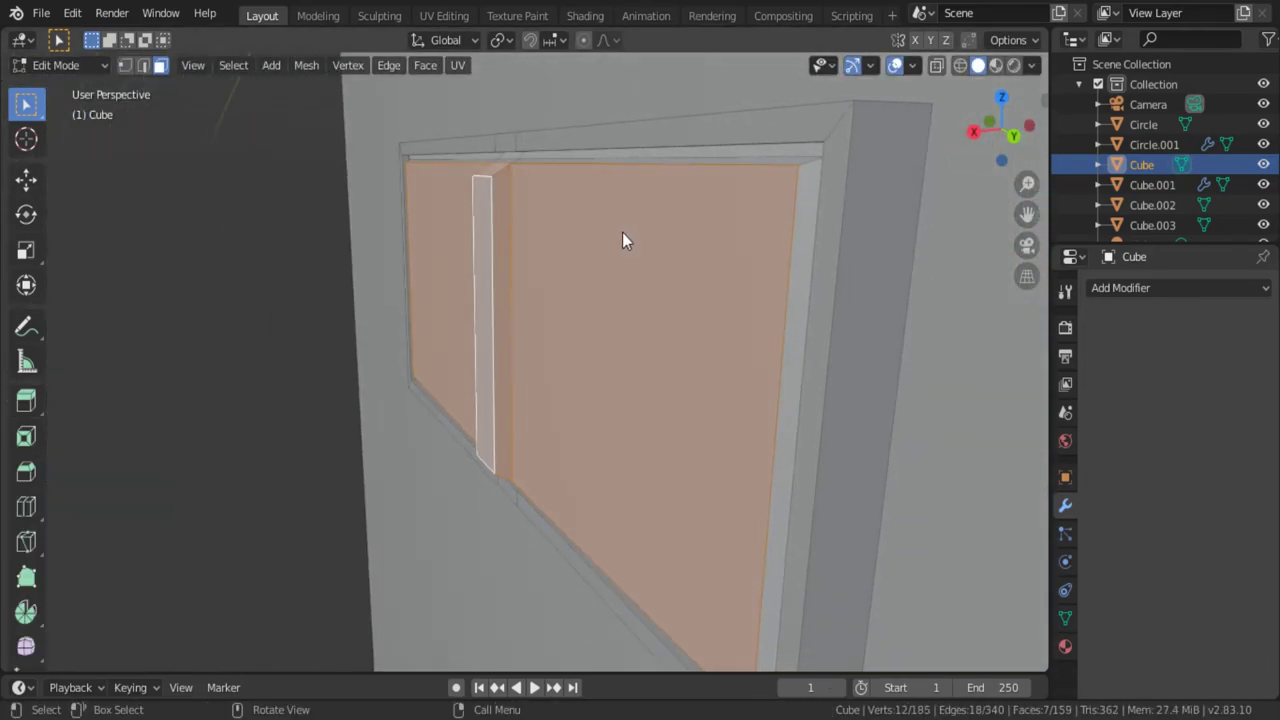
{"action": "mouse_move", "coordinate": [630, 185]}
{"action": "middle_mouse_down"}
{"action": "mouse_move", "coordinate": [806, 283]}
{"action": "mouse_move", "coordinate": [731, 294]}
{"action": "mouse_move", "coordinate": [708, 314]}
{"action": "middle_mouse_up"}
Select the entire connected slot panel with Ctrl+L, leaving its size unchanged.
{"action": "scroll", "coordinate": [723, 294], "scroll_direction": "down", "scroll_amount": 3}
{"action": "key", "text": "ctrl+l"}
{"action": "key", "text": "s"}
{"action": "key", "text": "x"}
{"action": "key", "text": "Escape"}
{"action": "key", "text": "s"}
{"action": "key", "text": "shift+z"}
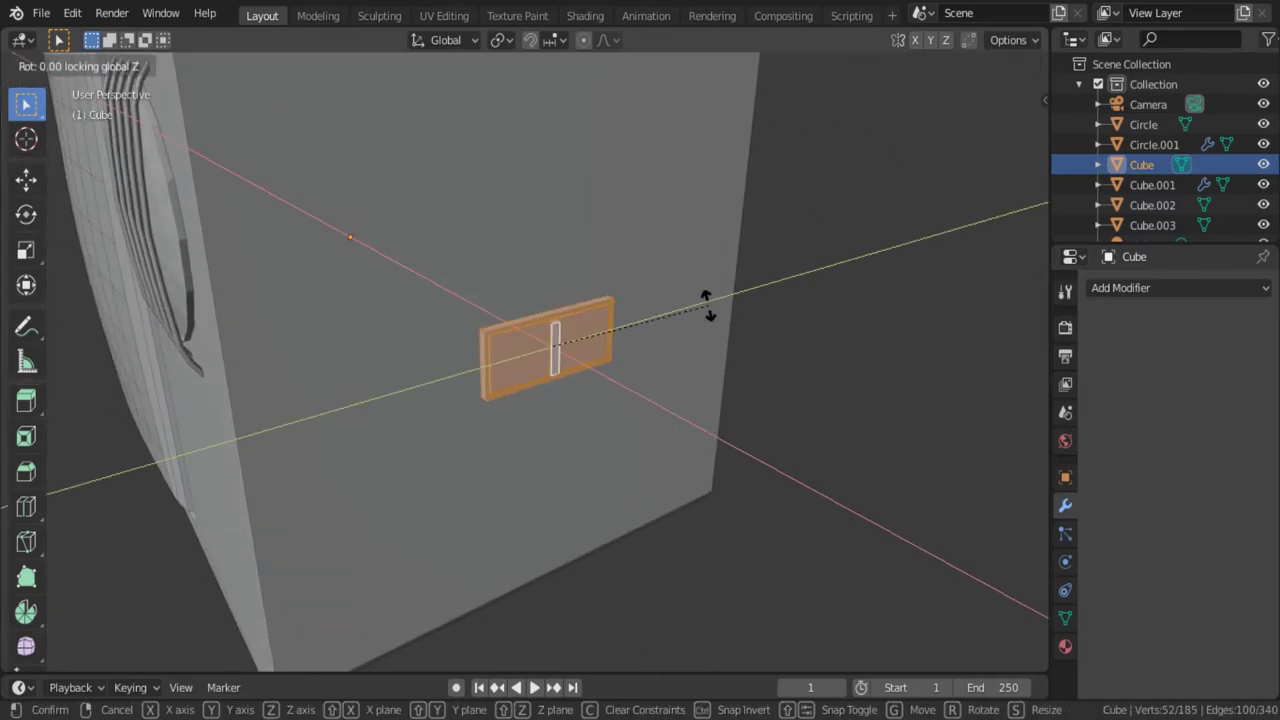
{"action": "key", "text": "Escape"}
Rotate the slot panel 90° about Z and move it along Y in Right view.
{"action": "type", "text": "rz90"}
{"action": "key", "text": "Return"}
{"action": "key", "text": "KP_3"}
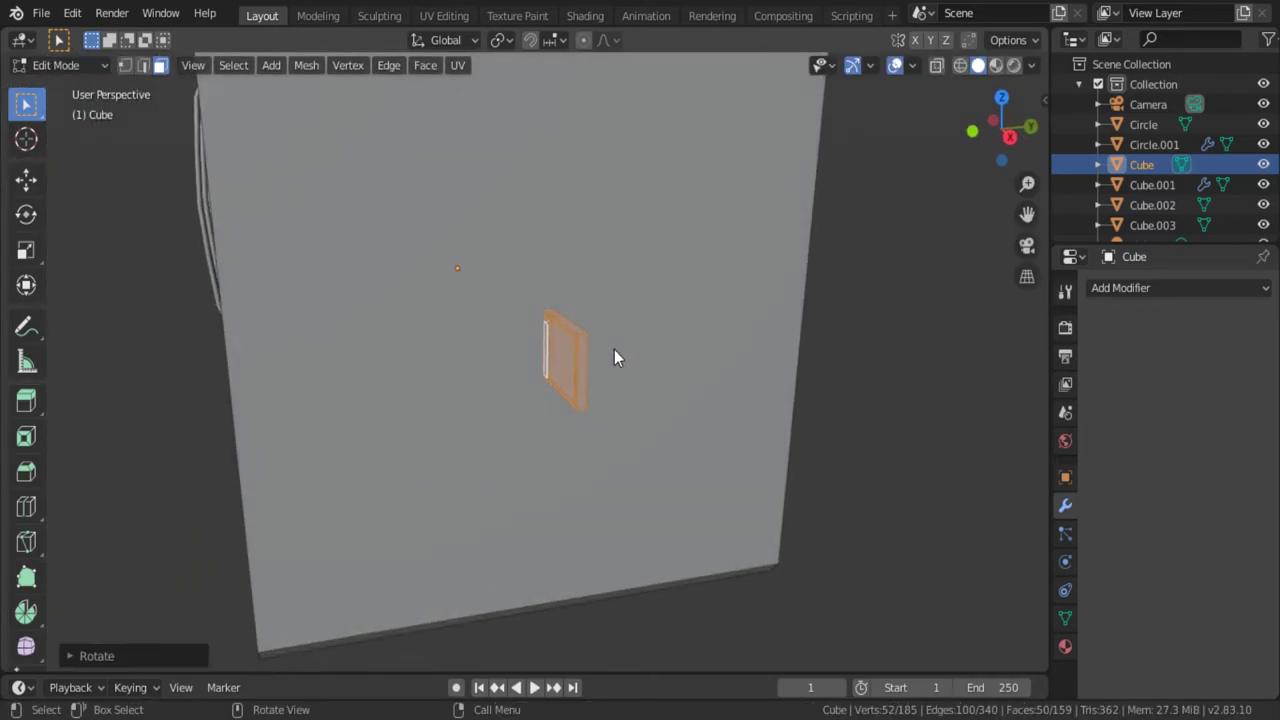
{"action": "key", "text": "g"}
{"action": "key", "text": "y"}
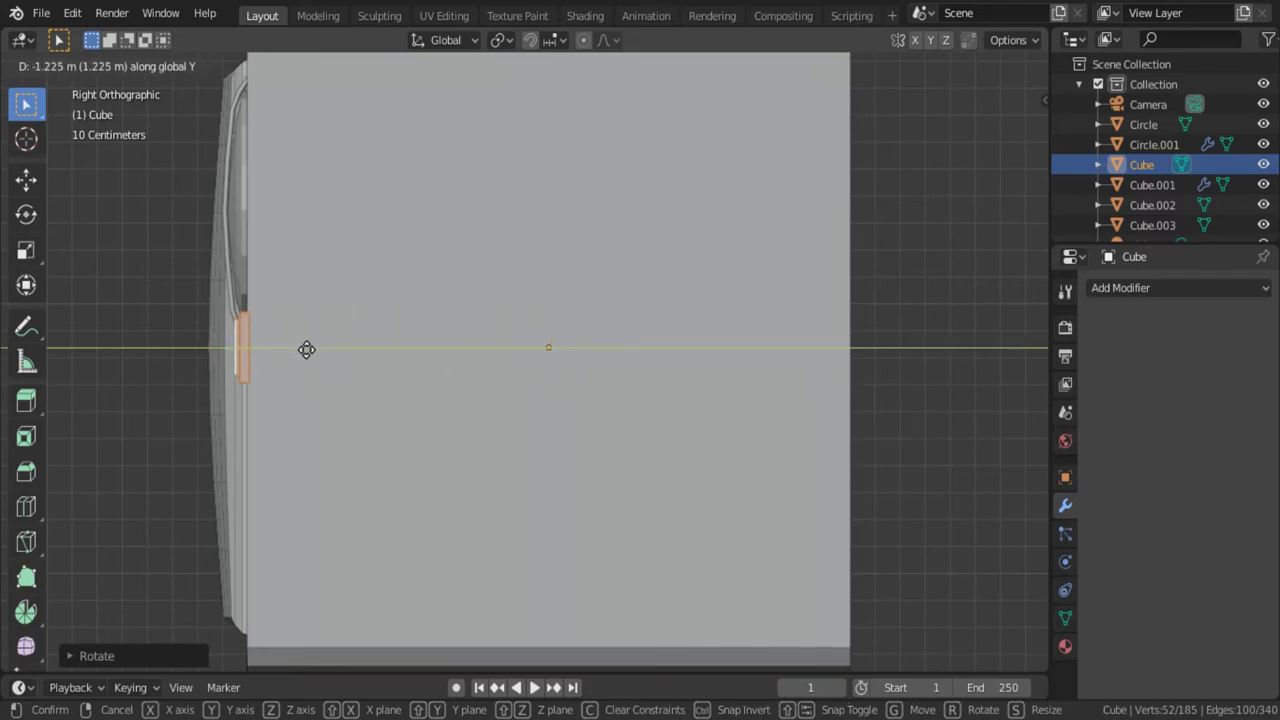
{"action": "left_click", "coordinate": [306, 349]}
In Front view, move the panel sideways and below the speaker grille, scaling it to 0.5557.
{"action": "key", "text": "KP_1"}
{"action": "key", "text": "g"}
{"action": "key", "text": "x"}
{"action": "left_click", "coordinate": [197, 357]}
{"action": "key", "text": "g"}
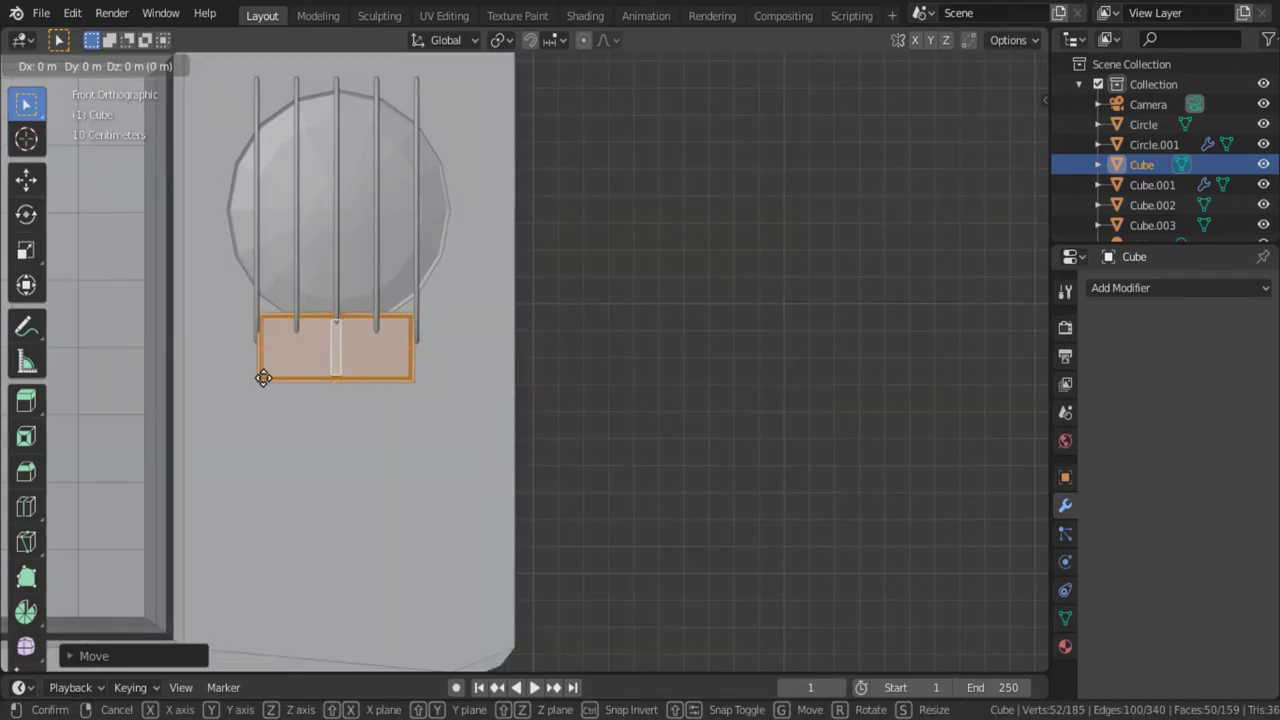
{"action": "left_click", "coordinate": [296, 595]}
{"action": "middle_click_drag", "start_coordinate": [296, 595], "coordinate": [320, 370], "text": "shift"}
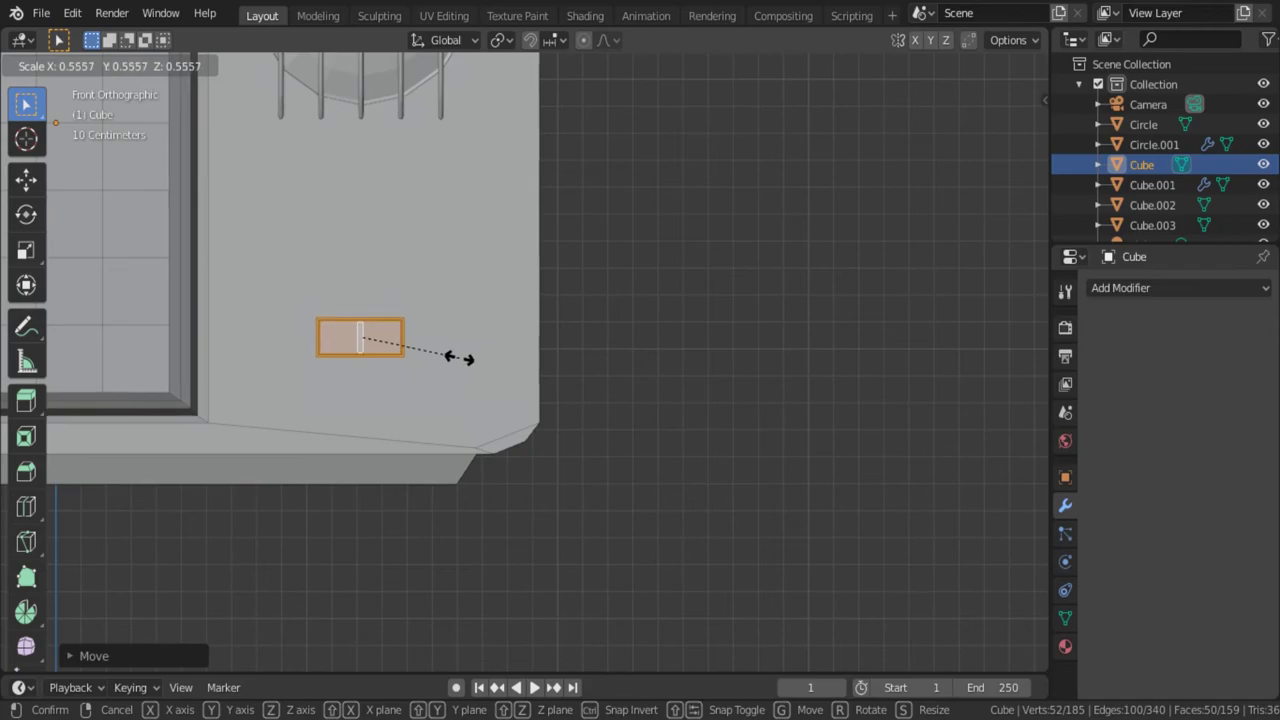
{"action": "left_click", "coordinate": [462, 358]}
Move the panel along Y flush against the TV front and return to object mode.
{"action": "mouse_move", "coordinate": [462, 358]}
{"action": "middle_mouse_down"}
{"action": "mouse_move", "coordinate": [355, 482]}
{"action": "mouse_move", "coordinate": [515, 428]}
{"action": "mouse_move", "coordinate": [342, 291]}
{"action": "mouse_move", "coordinate": [514, 363]}
{"action": "middle_mouse_up"}
{"action": "key", "text": "g"}
{"action": "key", "text": "y"}
{"action": "left_click", "coordinate": [520, 362]}
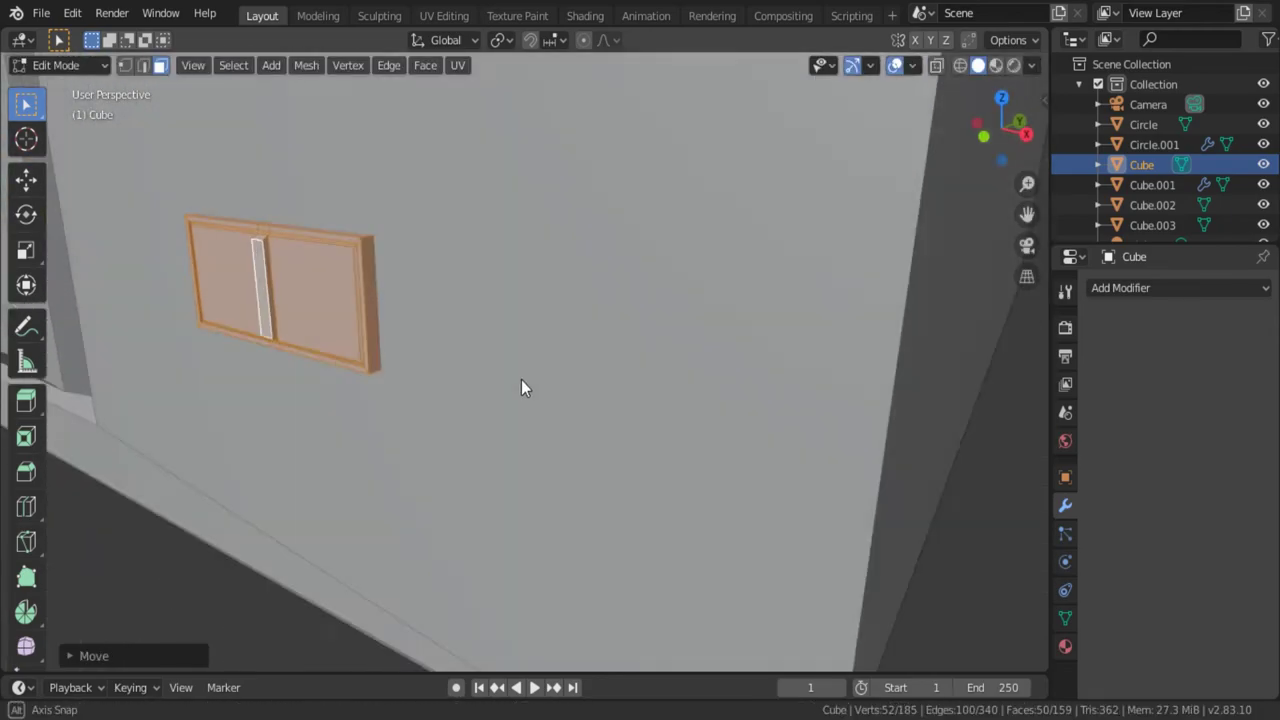
{"action": "key", "text": "KP_1"}
{"action": "scroll", "coordinate": [592, 342], "scroll_direction": "down", "scroll_amount": 3}
{"action": "key", "text": "Tab"}
{"action": "scroll", "coordinate": [580, 380], "scroll_direction": "down", "scroll_amount": 3}
{"action": "key", "text": "Tab"}
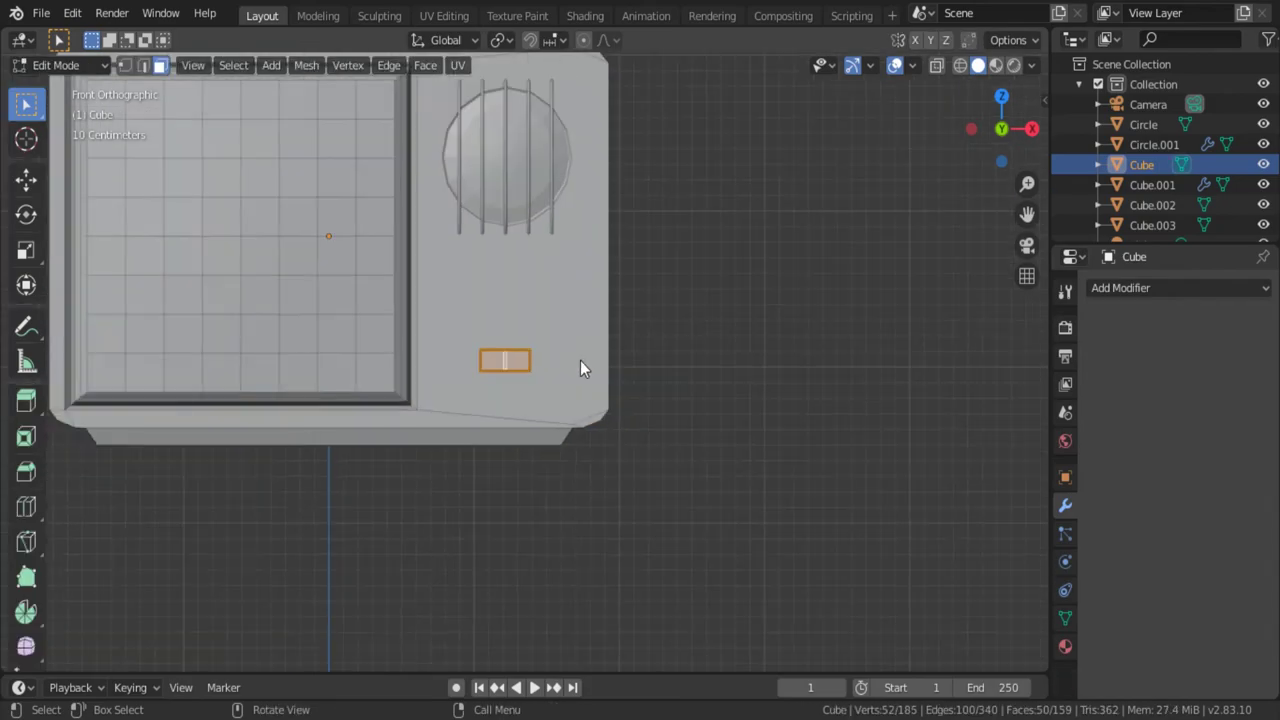
{"action": "key", "text": "Tab"}
{"action": "mouse_move", "coordinate": [580, 360]}
{"action": "middle_mouse_down"}
{"action": "mouse_move", "coordinate": [737, 331]}
{"action": "mouse_move", "coordinate": [676, 395]}
{"action": "mouse_move", "coordinate": [708, 464]}
{"action": "middle_mouse_up"}
Add a new circle mesh from the top view and start editing it.
{"action": "key", "text": "KP_7"}
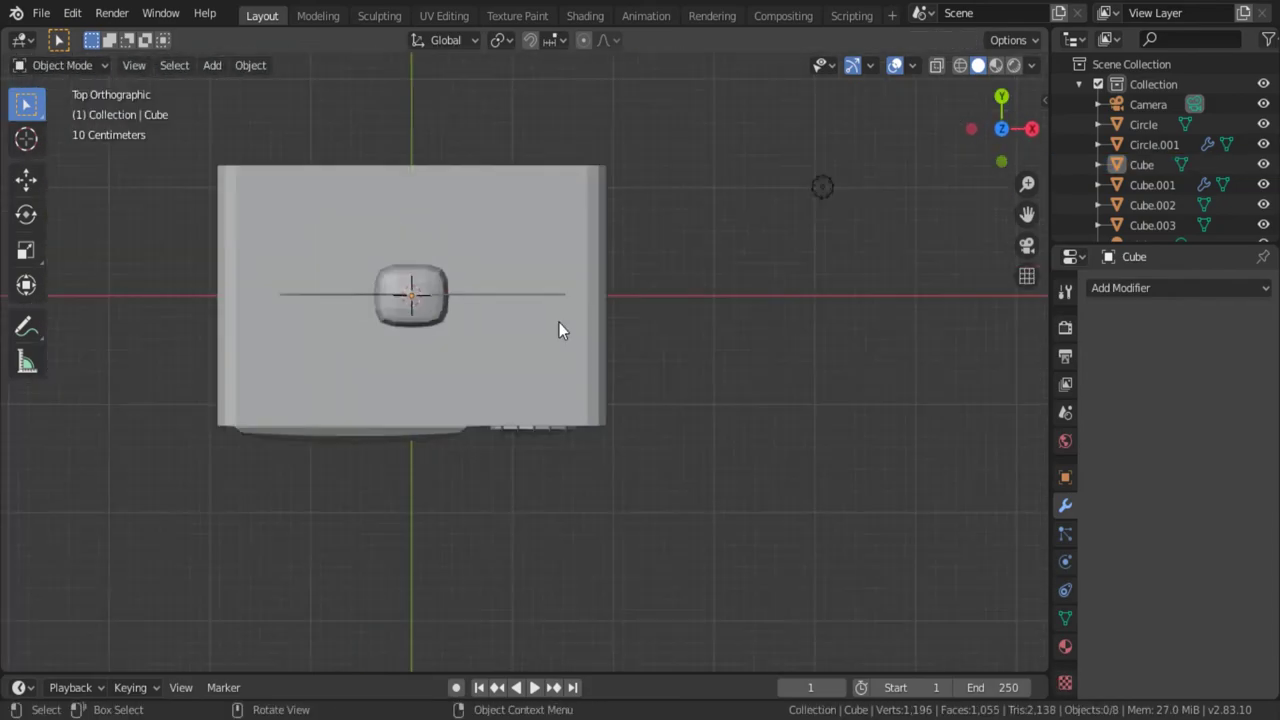
{"action": "key", "text": "shift+a"}
{"action": "left_click", "coordinate": [622, 350]}
{"action": "scroll", "coordinate": [575, 362], "scroll_direction": "up", "scroll_amount": 2}
{"action": "key", "text": "Tab"}
{"action": "scroll", "coordinate": [627, 400], "scroll_direction": "up", "scroll_amount": 2}
{"action": "middle_click_drag", "start_coordinate": [627, 396], "coordinate": [681, 325]}
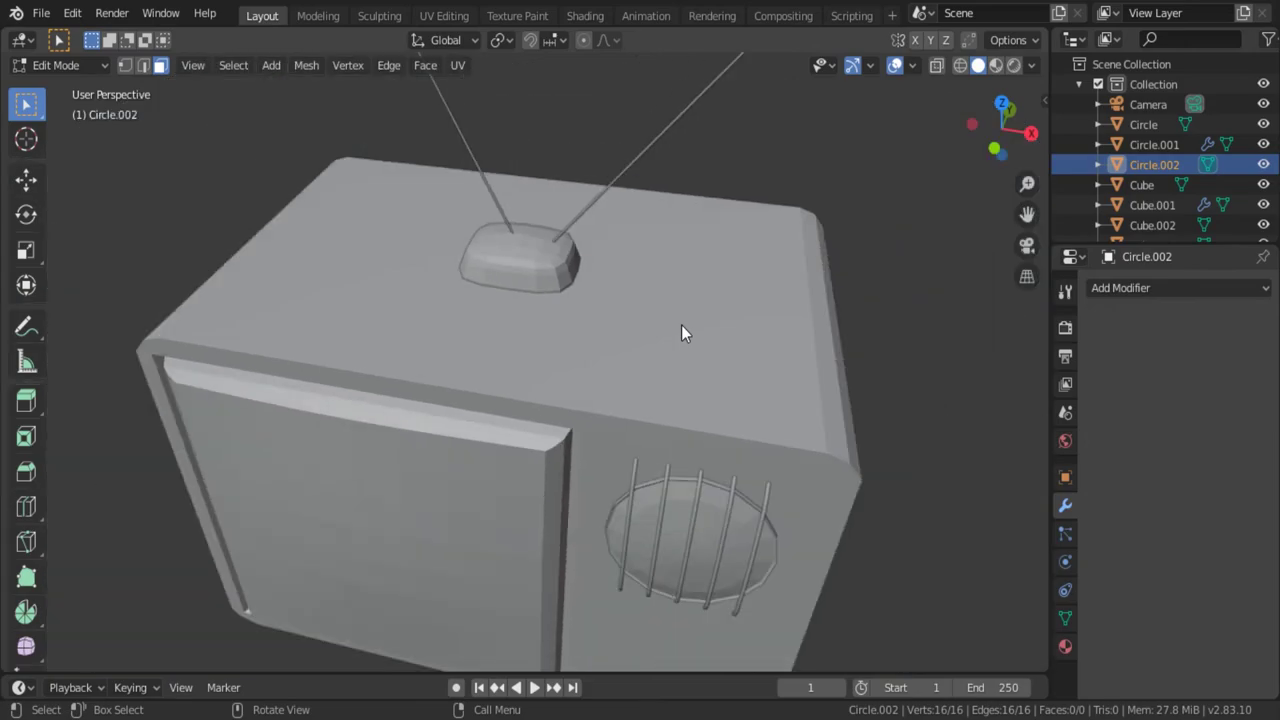
{"action": "scroll", "coordinate": [699, 475], "scroll_direction": "down", "scroll_amount": 3}
{"action": "key", "text": "KP_Decimal"}
Extrude the circle up into a ring wall, then extrude and inset a narrower rim.
{"action": "key", "text": "e"}
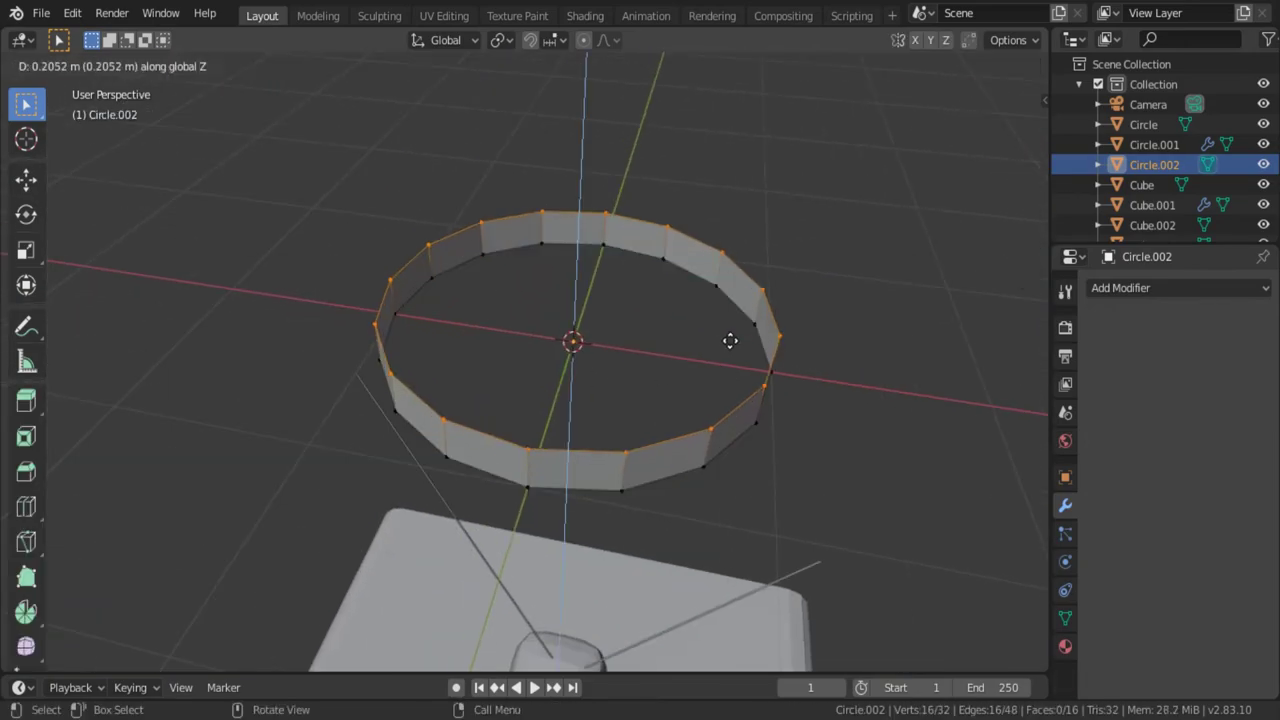
{"action": "left_click", "coordinate": [783, 371]}
{"action": "middle_click_drag", "start_coordinate": [783, 371], "coordinate": [779, 386]}
{"action": "key", "text": "e"}
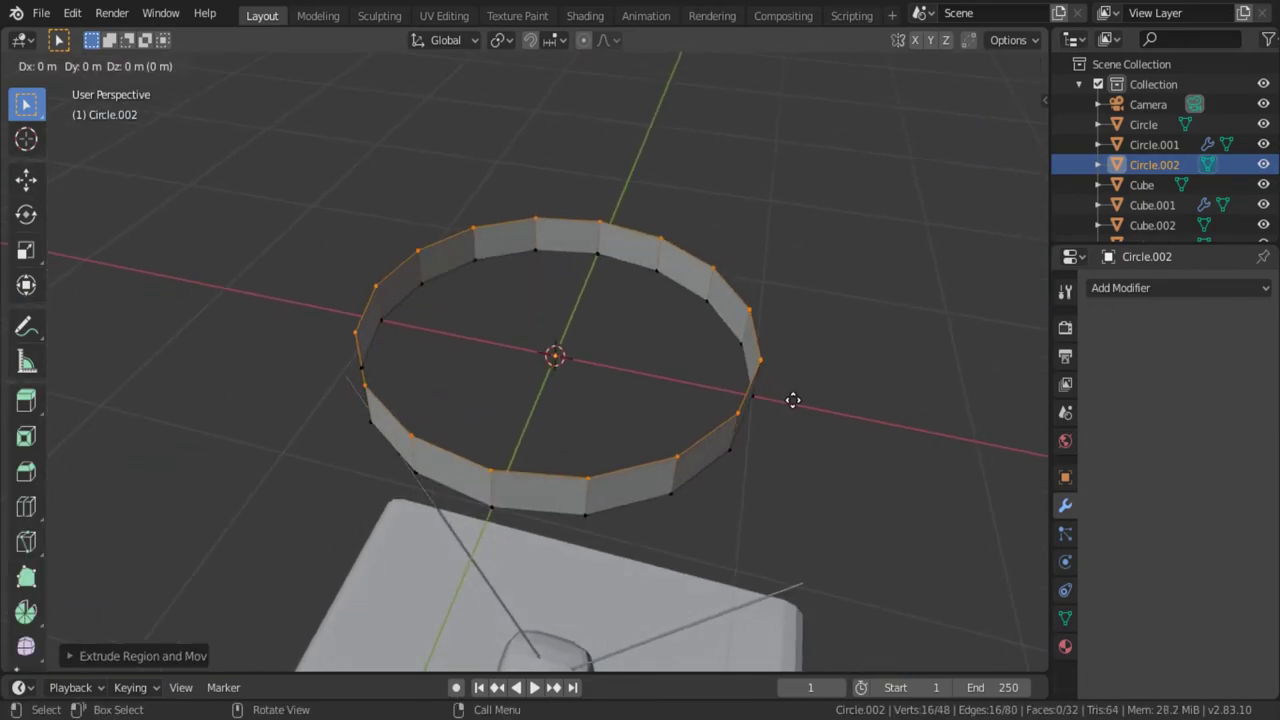
{"action": "key", "text": "s"}
{"action": "left_click", "coordinate": [778, 398]}
Extrude two opposite rim edges upward into raised bar walls and fill across them.
{"action": "left_click", "coordinate": [592, 215]}
{"action": "mouse_move", "coordinate": [492, 446]}
{"action": "middle_mouse_down"}
{"action": "mouse_move", "coordinate": [592, 215]}
{"action": "mouse_move", "coordinate": [653, 257]}
{"action": "mouse_move", "coordinate": [629, 275]}
{"action": "mouse_move", "coordinate": [500, 171]}
{"action": "mouse_move", "coordinate": [573, 216]}
{"action": "mouse_move", "coordinate": [312, 330]}
{"action": "mouse_move", "coordinate": [566, 318]}
{"action": "middle_mouse_up"}
{"action": "key", "text": "e"}
{"action": "left_click", "coordinate": [652, 233]}
{"action": "key", "text": "f"}
Fill faces across the right half, the gap, and the left half of the ring.
{"action": "left_click", "coordinate": [323, 341], "text": "shift"}
{"action": "left_click", "coordinate": [636, 275], "text": "alt"}
{"action": "key", "text": "f"}
{"action": "mouse_move", "coordinate": [636, 275]}
{"action": "middle_mouse_down"}
{"action": "mouse_move", "coordinate": [582, 368]}
{"action": "mouse_move", "coordinate": [651, 169]}
{"action": "mouse_move", "coordinate": [543, 331]}
{"action": "mouse_move", "coordinate": [743, 291]}
{"action": "middle_mouse_up"}
{"action": "left_click", "coordinate": [651, 169]}
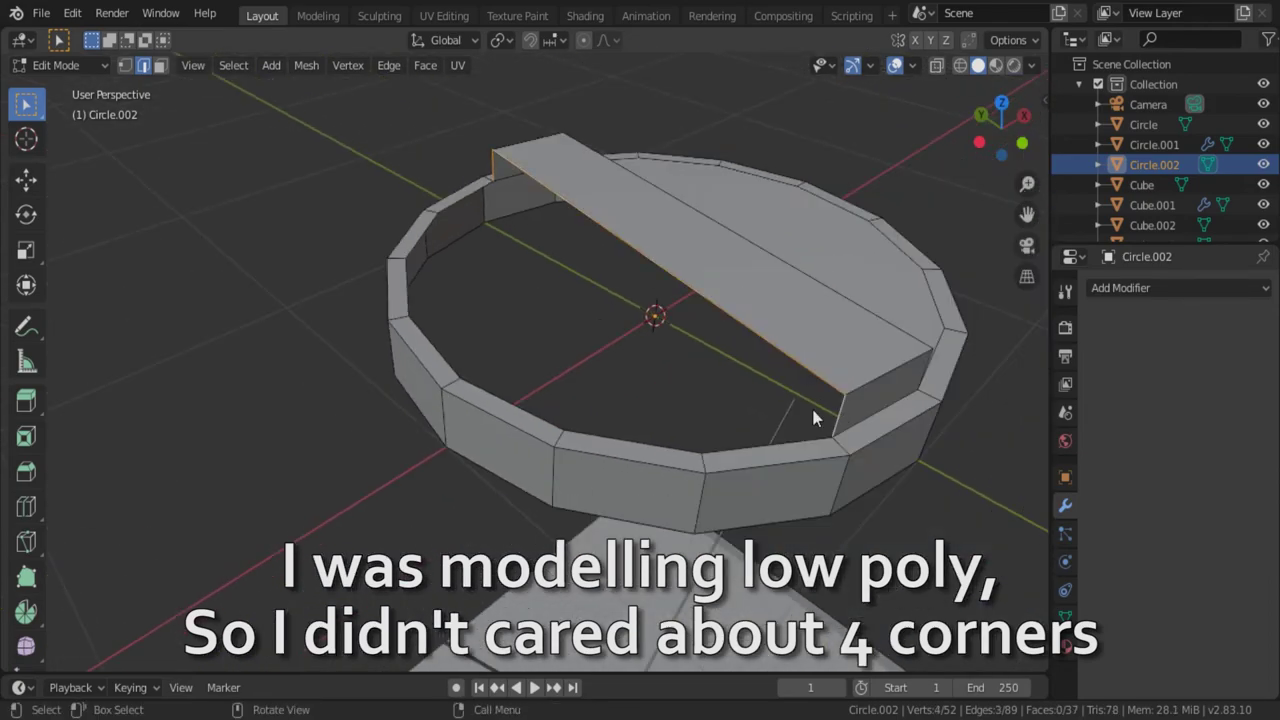
{"action": "key", "text": "f"}
{"action": "middle_click_drag", "start_coordinate": [811, 405], "coordinate": [531, 253]}
{"action": "left_click", "coordinate": [477, 191], "text": "alt"}
{"action": "key", "text": "f"}
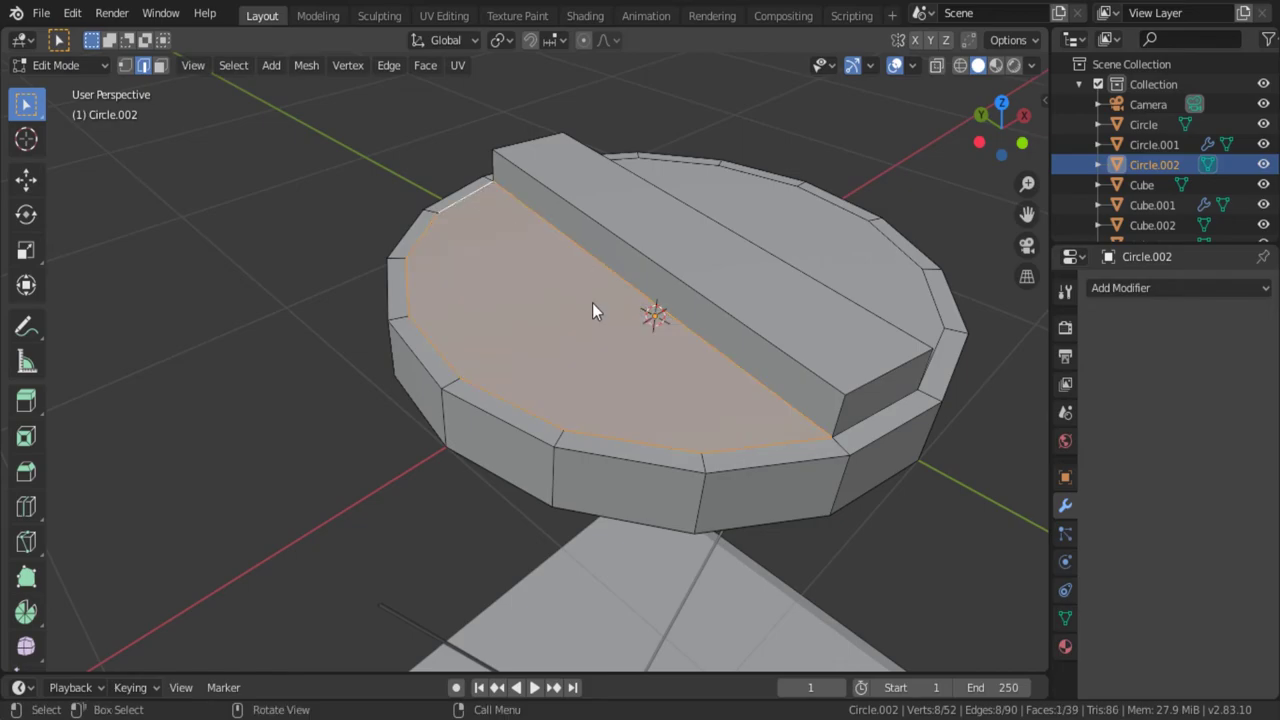
Extrude the bar top and ring top faces down into a recess and shrink them slightly.
{"action": "key", "text": "3"}
{"action": "left_click", "coordinate": [664, 287], "text": "shift"}
{"action": "left_click", "coordinate": [768, 286], "text": "shift"}
{"action": "mouse_move", "coordinate": [684, 285]}
{"action": "middle_mouse_down"}
{"action": "mouse_move", "coordinate": [768, 286]}
{"action": "mouse_move", "coordinate": [709, 453]}
{"action": "mouse_move", "coordinate": [767, 229]}
{"action": "mouse_move", "coordinate": [789, 491]}
{"action": "mouse_move", "coordinate": [822, 515]}
{"action": "mouse_move", "coordinate": [751, 503]}
{"action": "middle_mouse_up"}
{"action": "scroll", "coordinate": [790, 490], "scroll_direction": "up", "scroll_amount": 2}
{"action": "key", "text": "e"}
{"action": "left_click", "coordinate": [848, 503]}
{"action": "key", "text": "s"}
{"action": "left_click", "coordinate": [810, 509]}
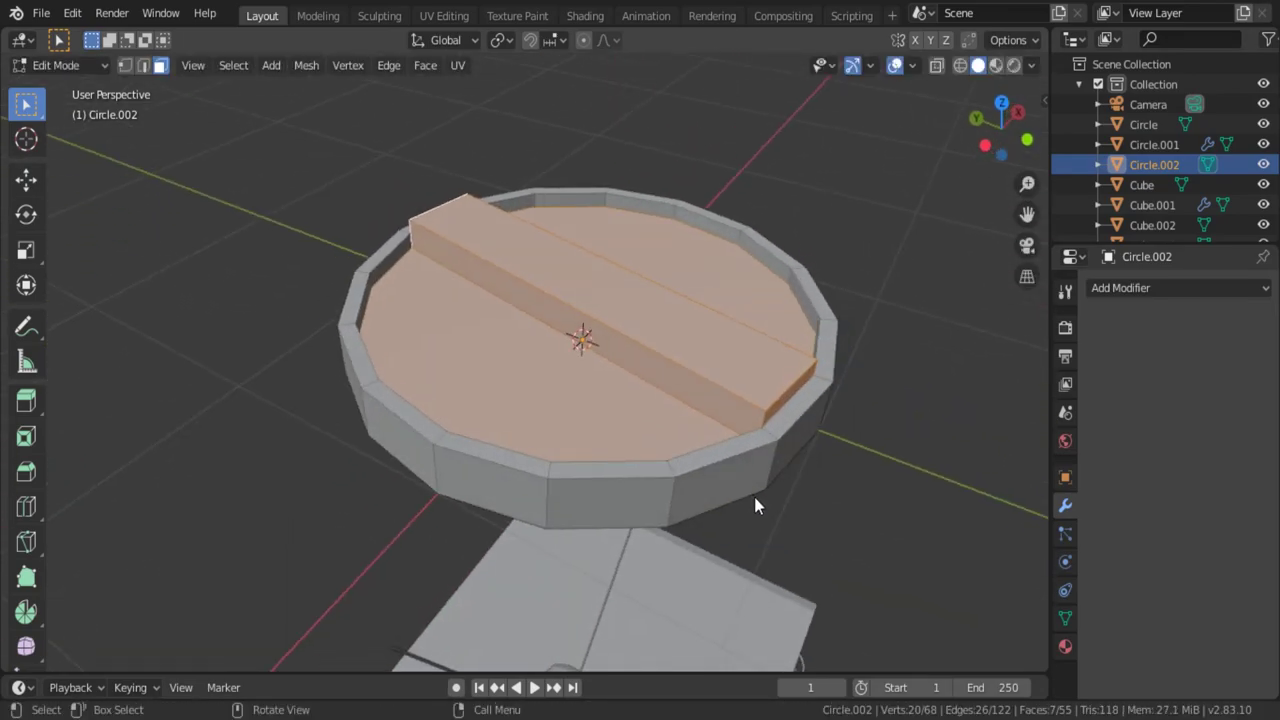
{"action": "key", "text": "s"}
{"action": "left_click", "coordinate": [752, 490]}
Leave Edit Mode and inspect the finished knob disc from above.
{"action": "key", "text": "Tab"}
{"action": "mouse_move", "coordinate": [423, 212]}
{"action": "middle_mouse_down"}
{"action": "mouse_move", "coordinate": [505, 455]}
{"action": "mouse_move", "coordinate": [568, 274]}
{"action": "middle_mouse_up"}
{"action": "key", "text": "KP_7"}
{"action": "middle_click_drag", "start_coordinate": [711, 408], "coordinate": [670, 344]}
Rotate the knob 90° about X so it stands upright.
{"action": "key", "text": "r"}
{"action": "key", "text": "x"}
{"action": "key", "text": "9"}
{"action": "key", "text": "0"}
{"action": "key", "text": "Return"}
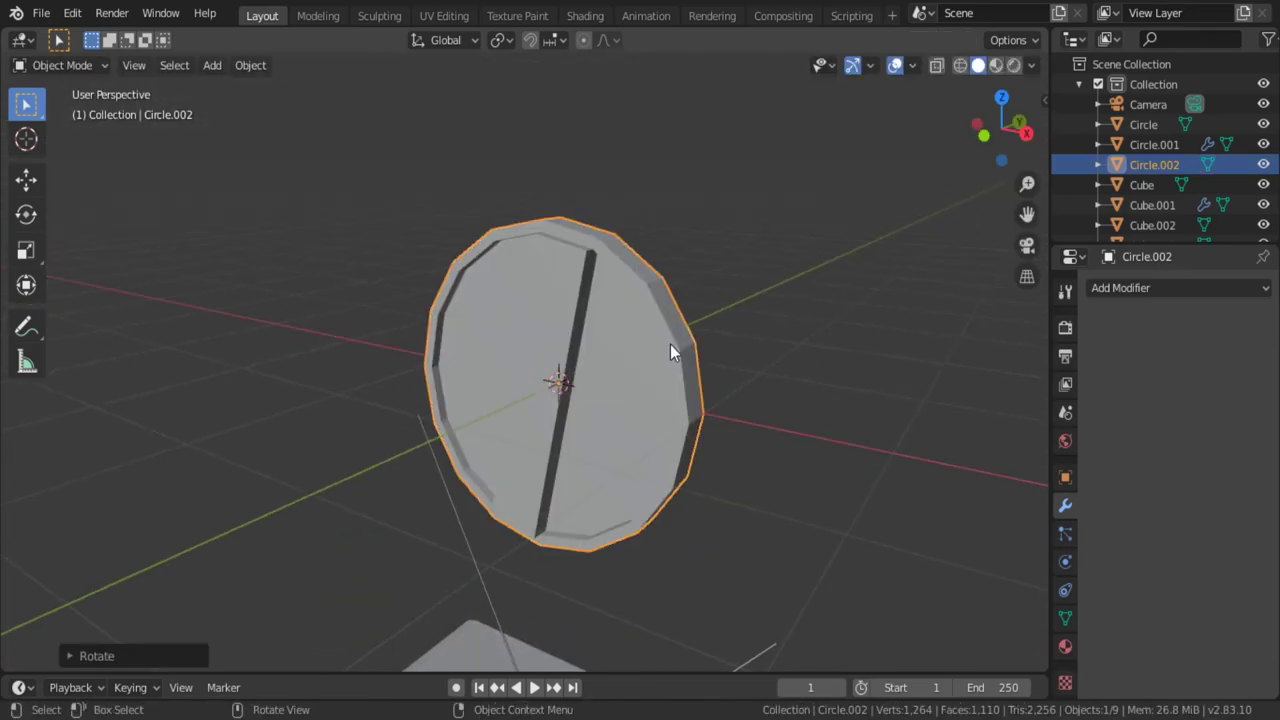
{"action": "key", "text": "KP_1"}
{"action": "scroll", "coordinate": [670, 344], "scroll_direction": "down", "scroll_amount": 3}
{"action": "middle_click_drag", "start_coordinate": [738, 435], "coordinate": [541, 464]}
Shrink the knob and move it along Y and down along Z to the TV's height.
{"action": "key", "text": "s"}
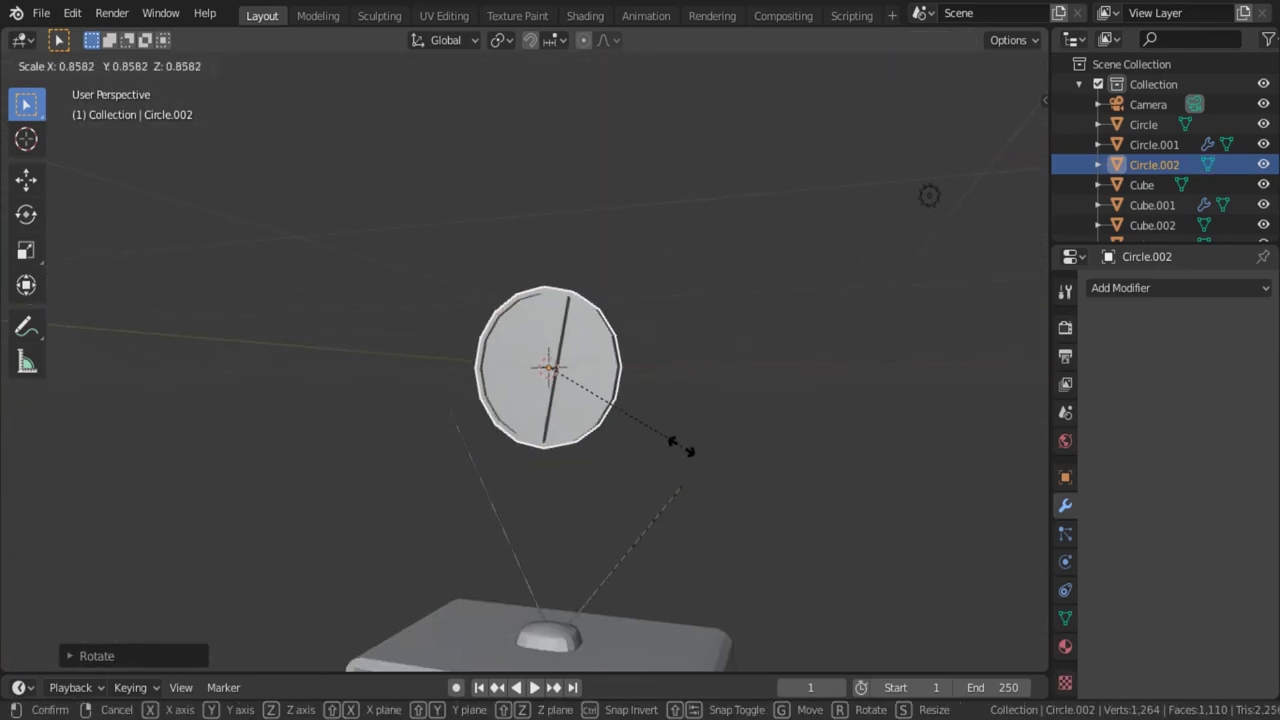
{"action": "left_click", "coordinate": [644, 416]}
{"action": "key", "text": "KP_1"}
{"action": "scroll", "coordinate": [644, 424], "scroll_direction": "down", "scroll_amount": 3}
{"action": "key", "text": "KP_3"}
{"action": "key", "text": "g"}
{"action": "key", "text": "y"}
{"action": "key", "text": "Return"}
{"action": "key", "text": "KP_1"}
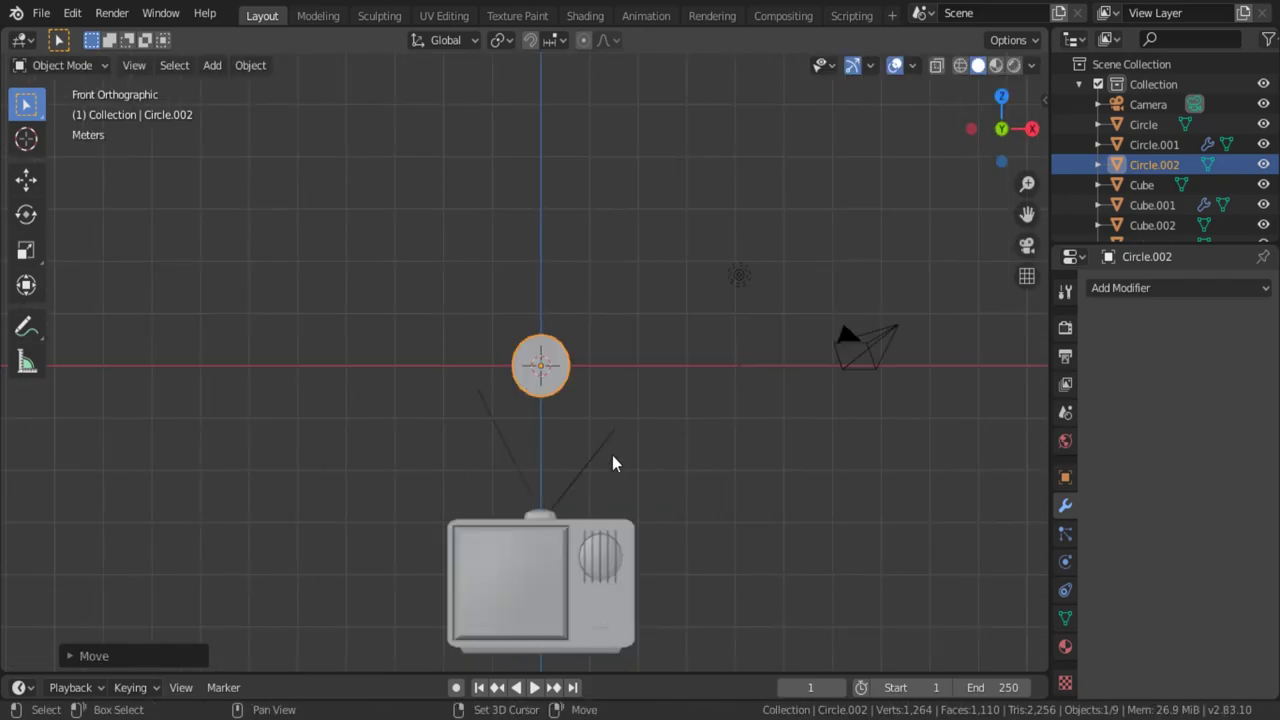
{"action": "middle_click_drag", "start_coordinate": [612, 457], "coordinate": [580, 328], "text": "shift"}
{"action": "key", "text": "g"}
{"action": "key", "text": "z"}
{"action": "left_click", "coordinate": [580, 568]}
Slide the knob over the TV front, shrink it, and place it below the speaker grille.
{"action": "scroll", "coordinate": [585, 560], "scroll_direction": "up", "scroll_amount": 5}
{"action": "key", "text": "g"}
{"action": "key", "text": "x"}
{"action": "left_click", "coordinate": [766, 480]}
{"action": "key", "text": "s"}
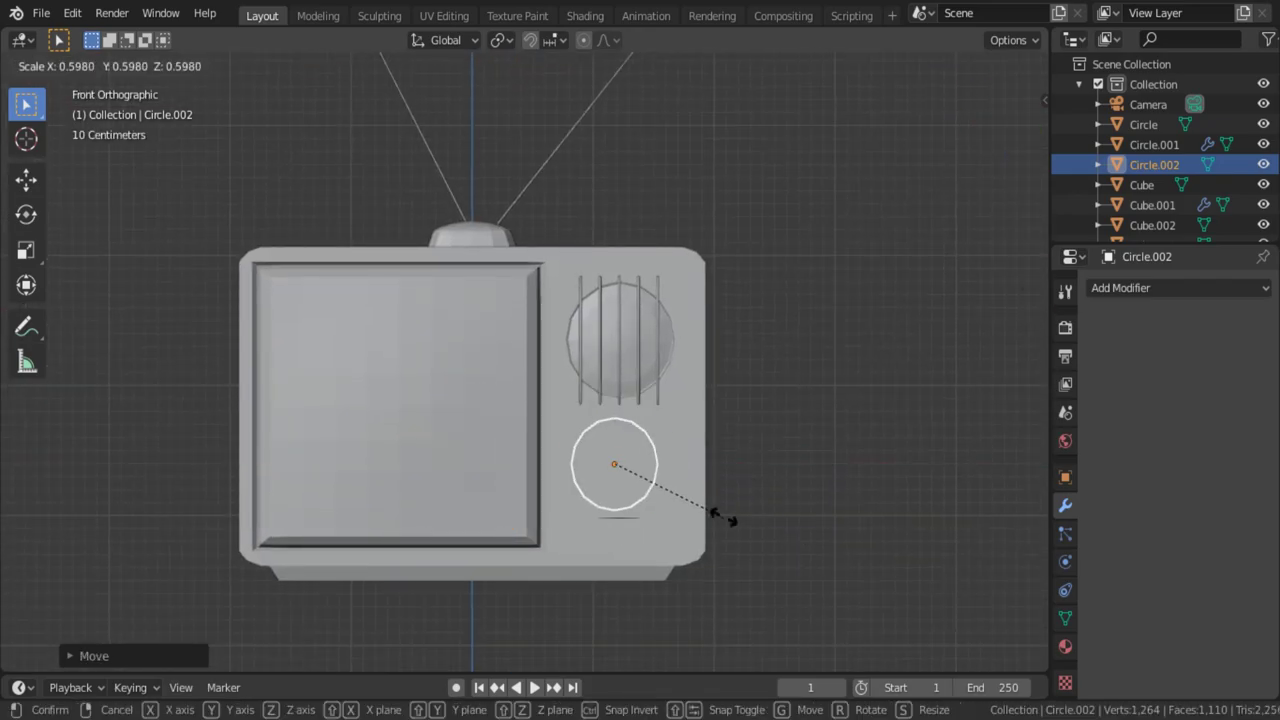
{"action": "left_click", "coordinate": [707, 517]}
{"action": "scroll", "coordinate": [707, 518], "scroll_direction": "up", "scroll_amount": 2}
{"action": "key", "text": "g"}
{"action": "left_click", "coordinate": [583, 431]}
Adjust the knob's size and Y depth so it sits against the TV front.
{"action": "mouse_move", "coordinate": [583, 431]}
{"action": "middle_mouse_down"}
{"action": "mouse_move", "coordinate": [649, 443]}
{"action": "mouse_move", "coordinate": [593, 468]}
{"action": "mouse_move", "coordinate": [593, 450]}
{"action": "mouse_move", "coordinate": [566, 499]}
{"action": "mouse_move", "coordinate": [634, 472]}
{"action": "middle_mouse_up"}
{"action": "key", "text": "KP_3"}
{"action": "key", "text": "g"}
{"action": "key", "text": "y"}
{"action": "left_click", "coordinate": [594, 491]}
{"action": "key", "text": "KP_3"}
{"action": "key", "text": "s"}
{"action": "left_click", "coordinate": [666, 463]}
{"action": "key", "text": "g"}
{"action": "key", "text": "y"}
{"action": "left_click", "coordinate": [564, 499]}
Select the knob rather than the lamp and rotate it to angle its bar.
{"action": "key", "text": "KP_1"}
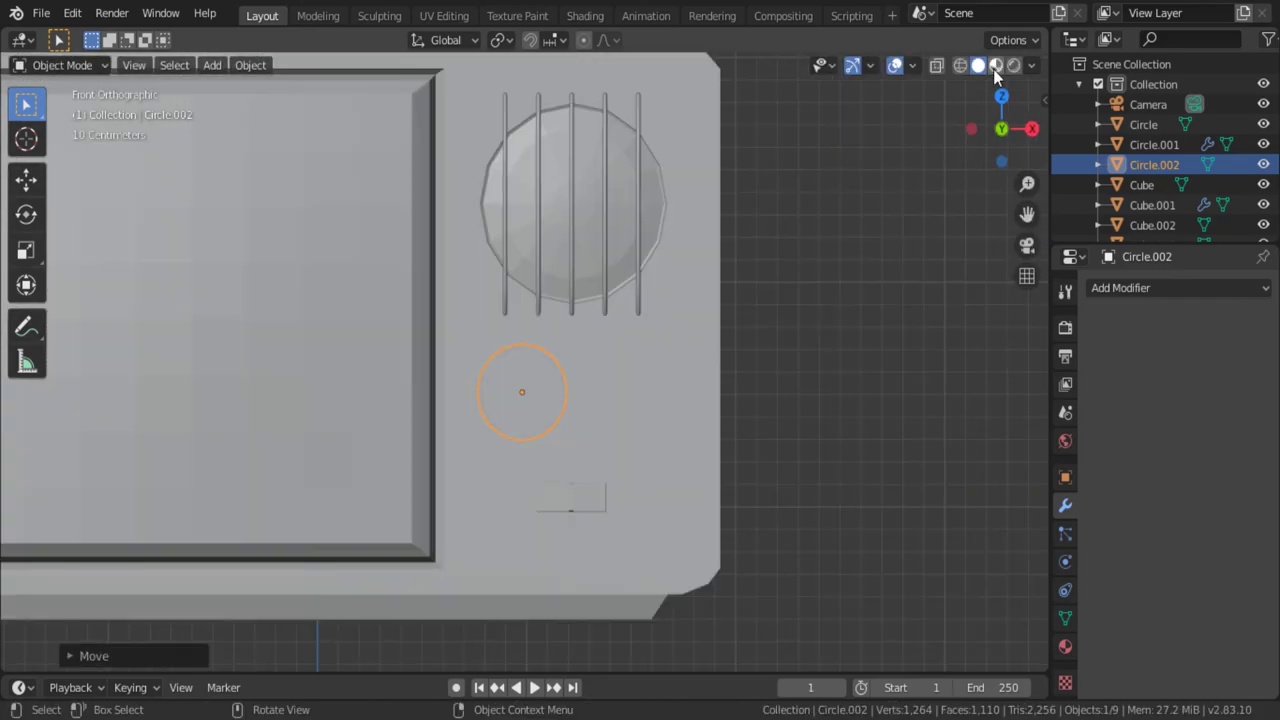
{"action": "scroll", "coordinate": [738, 385], "scroll_direction": "up", "scroll_amount": 3}
{"action": "middle_click_drag", "start_coordinate": [738, 385], "coordinate": [757, 457]}
{"action": "scroll", "coordinate": [757, 457], "scroll_direction": "down", "scroll_amount": 5}
{"action": "left_click", "coordinate": [663, 69]}
{"action": "mouse_move", "coordinate": [663, 69]}
{"action": "middle_mouse_down"}
{"action": "mouse_move", "coordinate": [803, 309]}
{"action": "mouse_move", "coordinate": [847, 567]}
{"action": "middle_mouse_up"}
{"action": "scroll", "coordinate": [642, 397], "scroll_direction": "up", "scroll_amount": 5}
{"action": "left_click", "coordinate": [577, 445]}
{"action": "key", "text": "r"}
{"action": "left_click", "coordinate": [574, 493]}
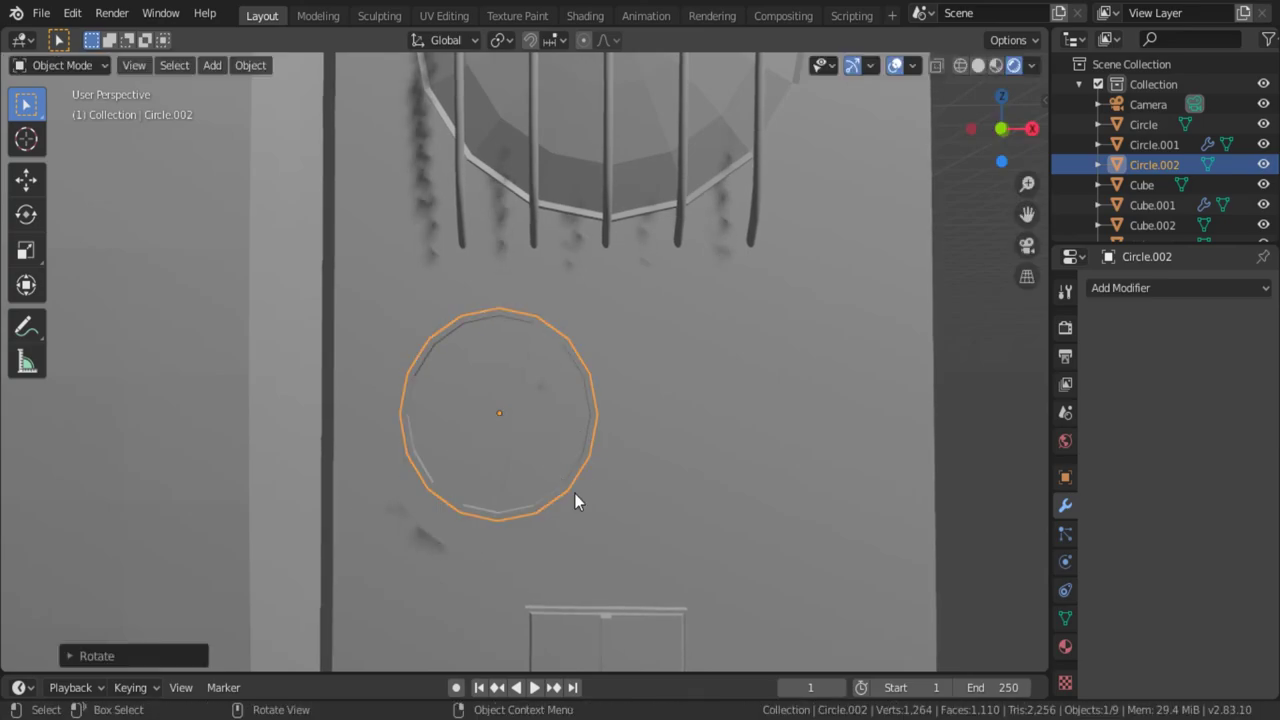
{"action": "middle_click_drag", "start_coordinate": [574, 493], "coordinate": [543, 511]}
{"action": "scroll", "coordinate": [543, 511], "scroll_direction": "down", "scroll_amount": 5}
Duplicate the knob along X beside the first and rotate the copy's bar.
{"action": "key", "text": "shift+d"}
{"action": "key", "text": "x"}
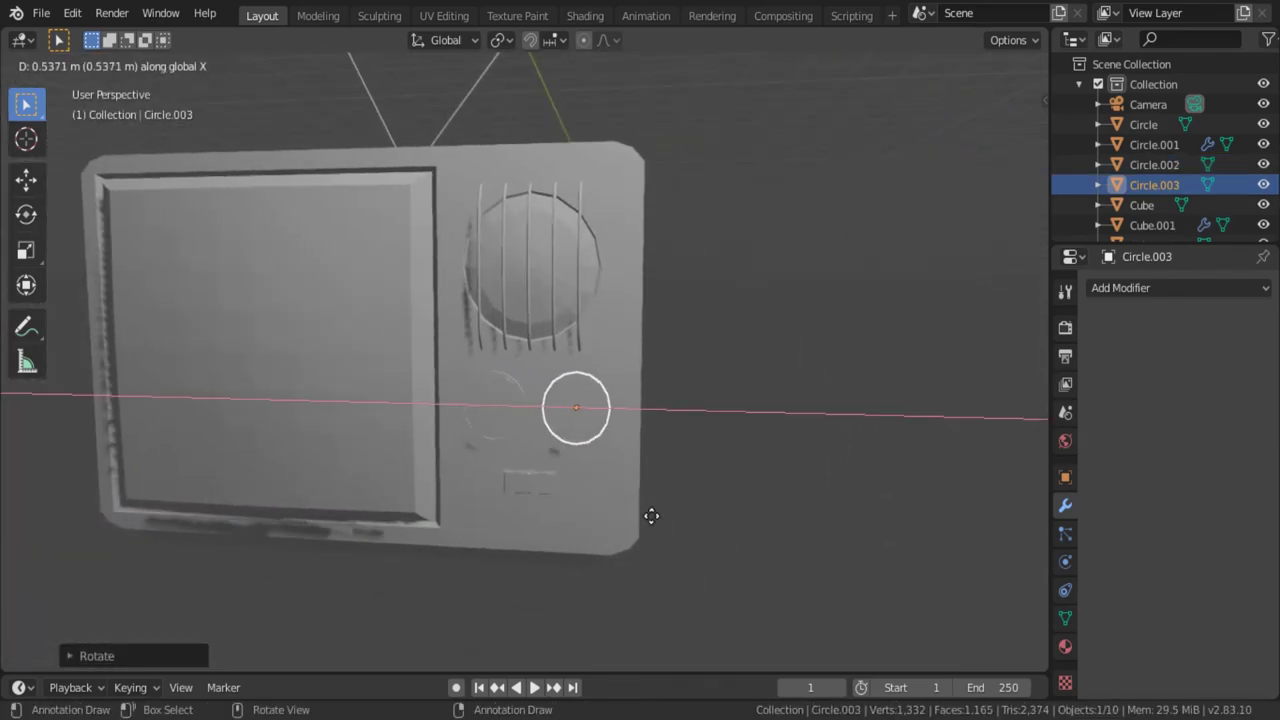
{"action": "left_click", "coordinate": [650, 515]}
{"action": "left_click", "coordinate": [869, 435]}
{"action": "left_click", "coordinate": [605, 422]}
{"action": "key", "text": "r"}
{"action": "left_click", "coordinate": [590, 385]}
{"action": "mouse_move", "coordinate": [590, 385]}
{"action": "middle_mouse_down"}
{"action": "mouse_move", "coordinate": [781, 452]}
{"action": "mouse_move", "coordinate": [700, 534]}
{"action": "middle_mouse_up"}
Add a plane, enlarge it, and lower it along Z under the TV as a floor.
{"action": "key", "text": "shift+a"}
{"action": "left_click", "coordinate": [770, 304]}
{"action": "key", "text": "s"}
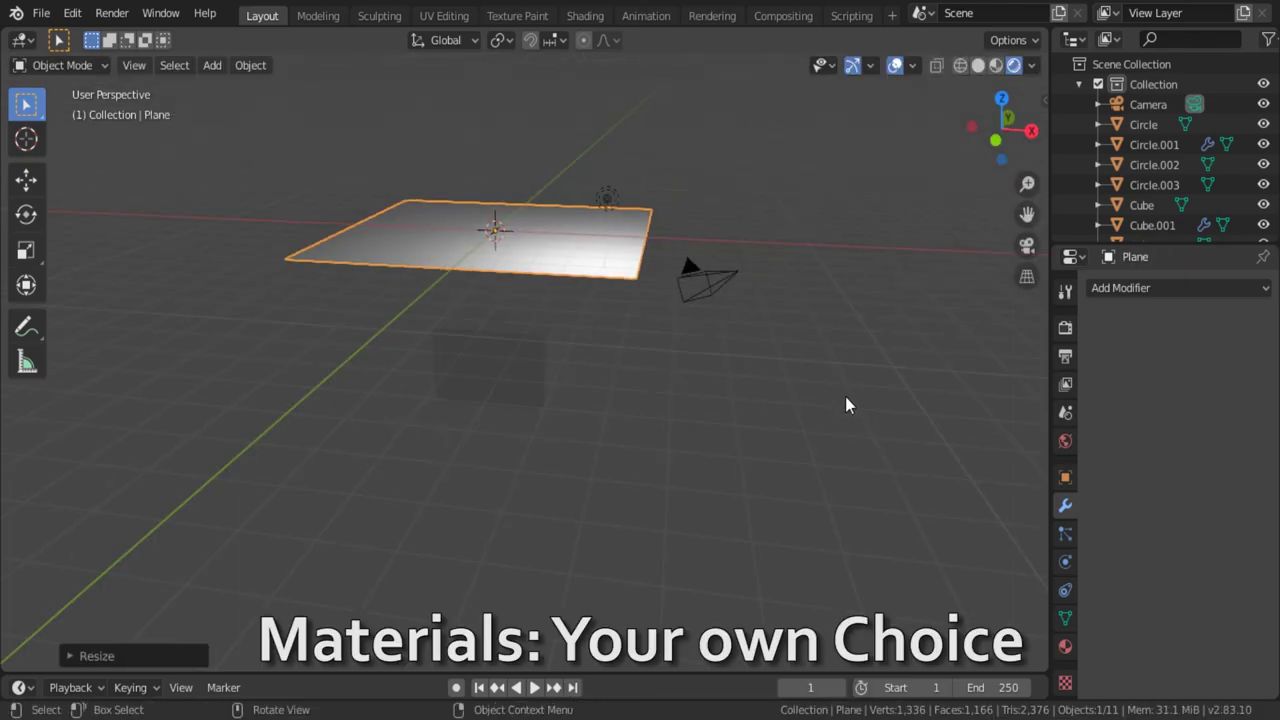
{"action": "key", "text": "g"}
{"action": "key", "text": "z"}
{"action": "left_click", "coordinate": [840, 517]}
{"action": "middle_click_drag", "start_coordinate": [840, 517], "coordinate": [868, 467]}
Deselect everything and switch the viewport to Rendered shading to check the TV's shadow.
{"action": "key", "text": "KP_1"}
{"action": "scroll", "coordinate": [738, 425], "scroll_direction": "up", "scroll_amount": 3}
{"action": "left_click", "coordinate": [777, 372]}
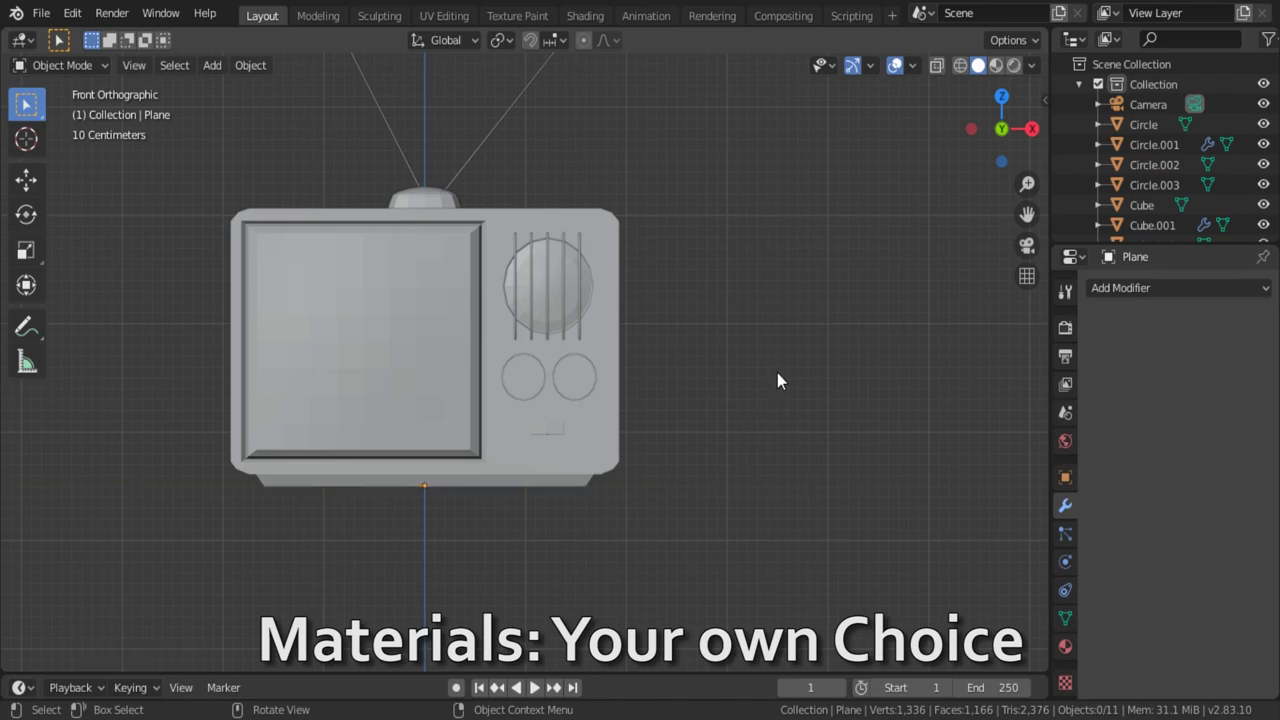
{"action": "mouse_move", "coordinate": [777, 372]}
{"action": "middle_mouse_down"}
{"action": "mouse_move", "coordinate": [736, 300]}
{"action": "mouse_move", "coordinate": [820, 286]}
{"action": "middle_mouse_up"}
{"action": "left_click", "coordinate": [1013, 65]}
{"action": "mouse_move", "coordinate": [930, 210]}
{"action": "middle_mouse_down"}
{"action": "mouse_move", "coordinate": [857, 277]}
{"action": "mouse_move", "coordinate": [876, 363]}
{"action": "middle_mouse_up"}
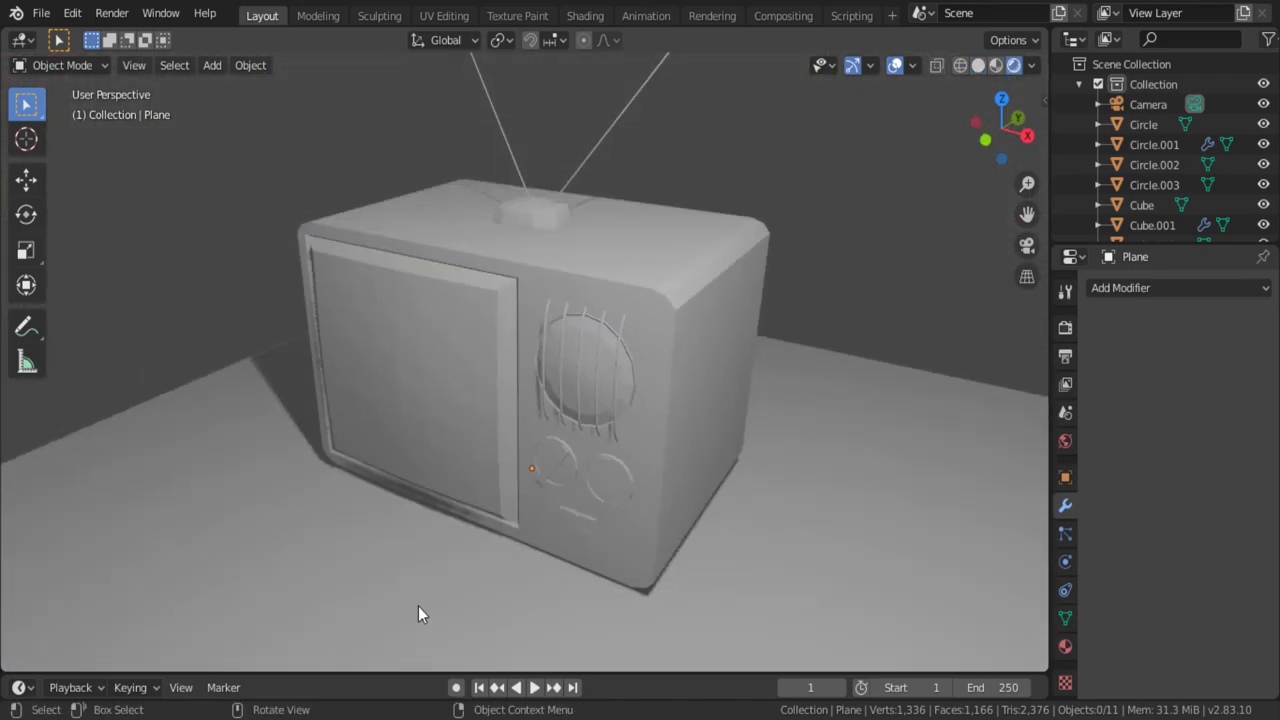